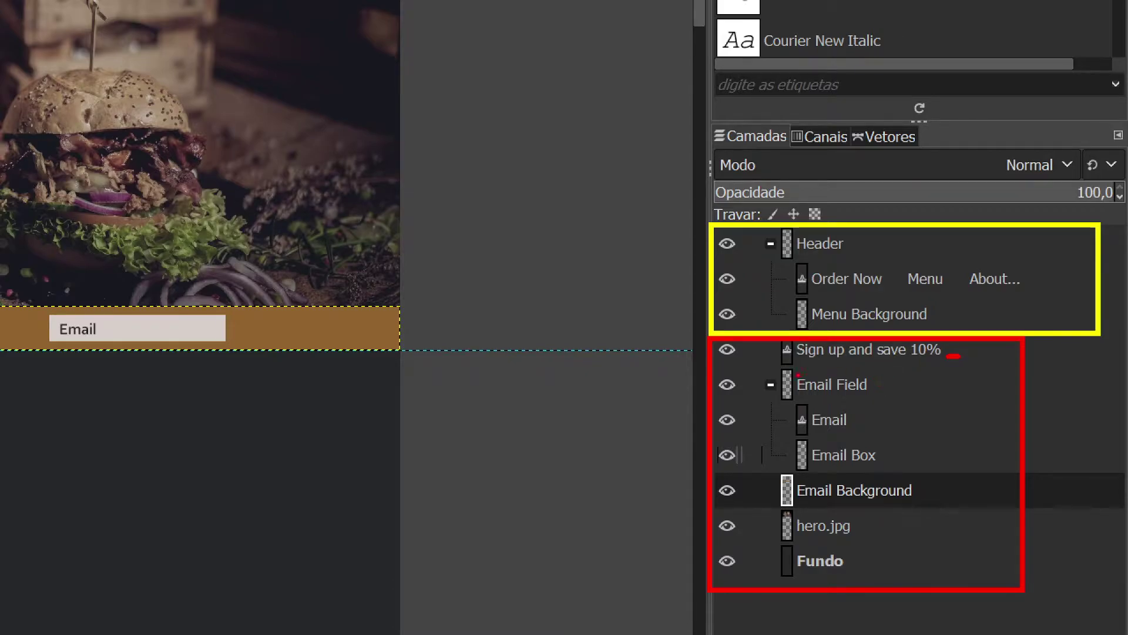
left_click_drag(873, 386, 892, 385)
left_click_drag(858, 419, 882, 419)
left_click_drag(890, 457, 967, 486)
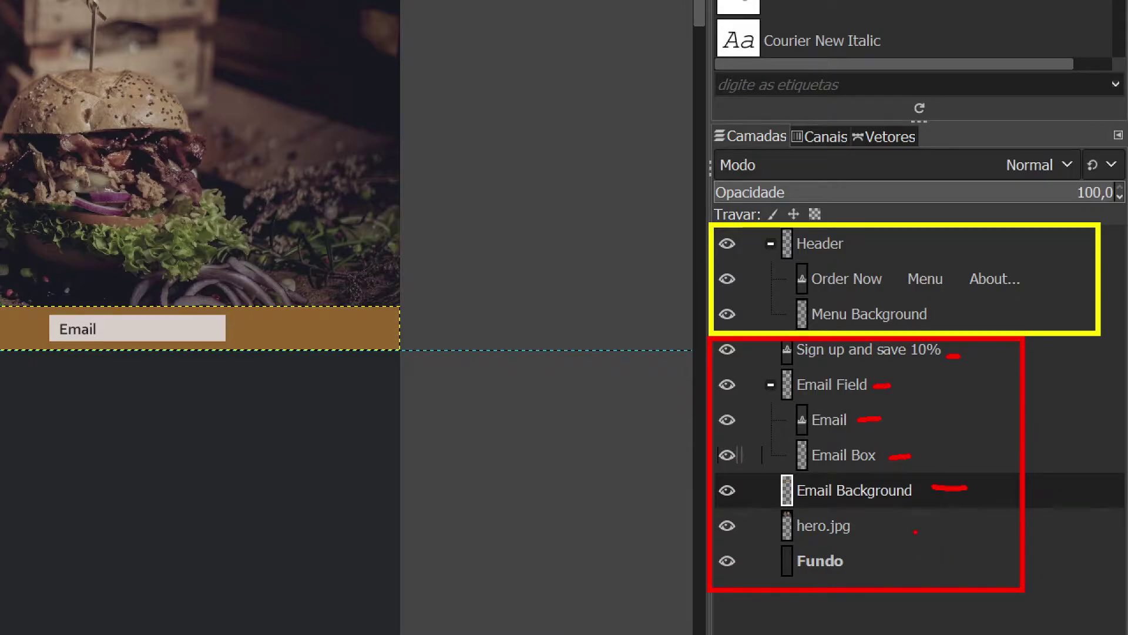
left_click_drag(862, 527, 891, 522)
left_click_drag(707, 365, 1010, 510)
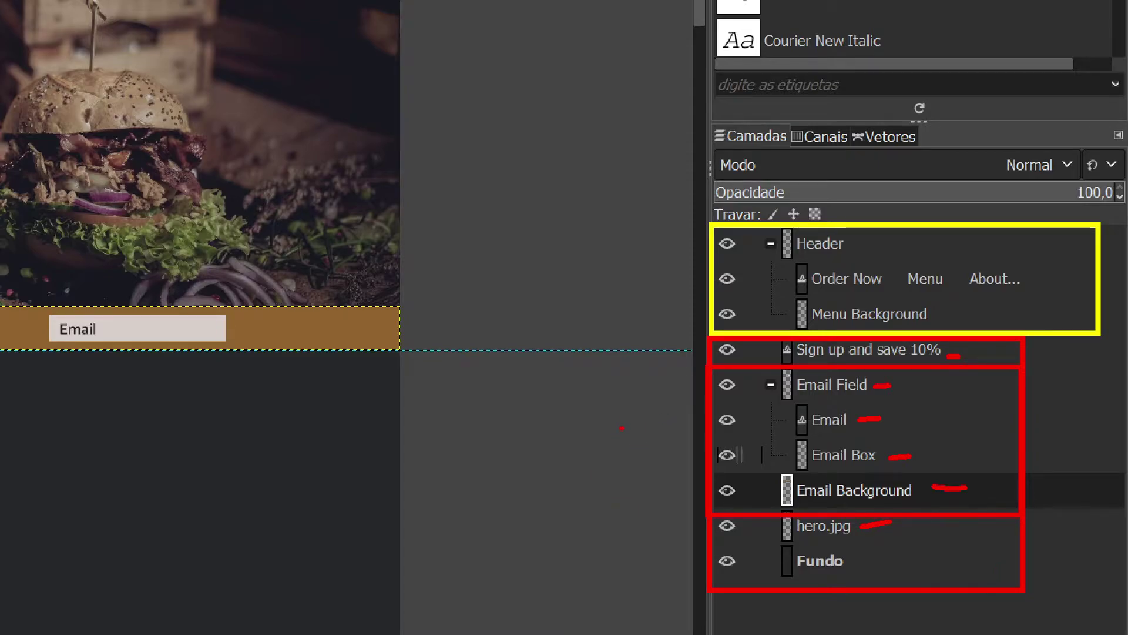
left_click_drag(665, 431, 705, 427)
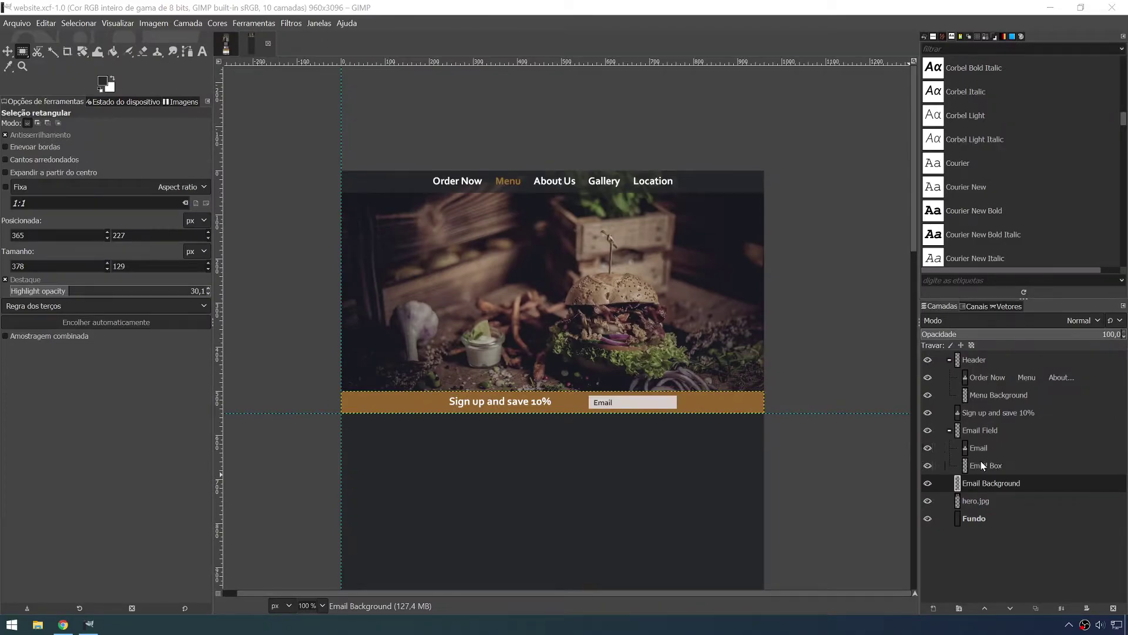
- Create a layer group and move the Email Field group and the Email Background layer into it
left_click(961, 610)
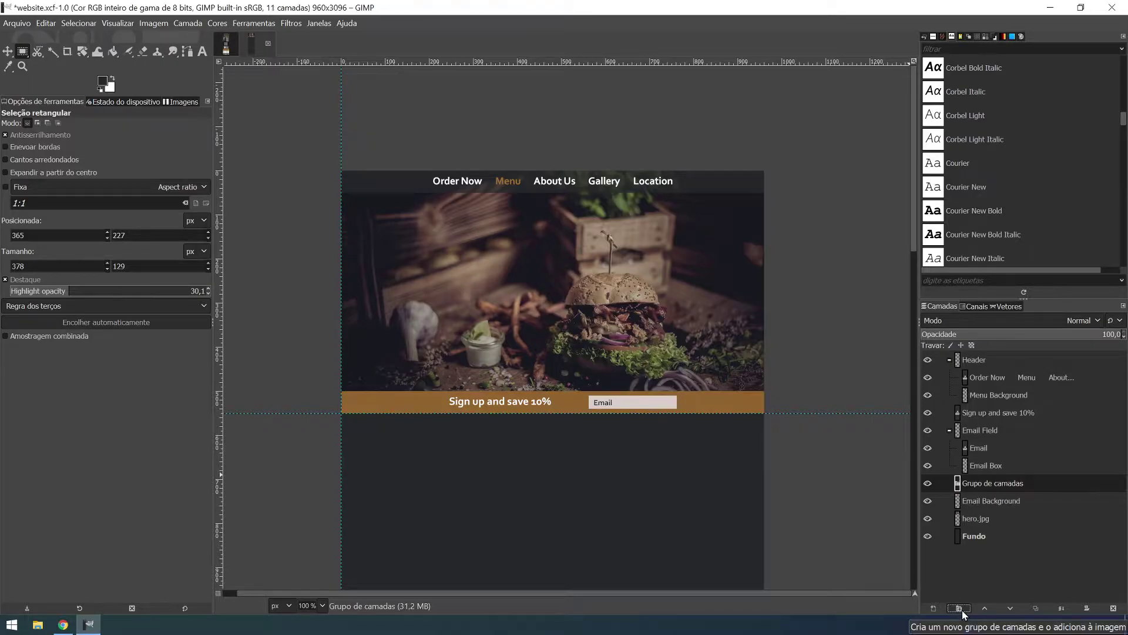
left_click_drag(973, 485, 990, 444)
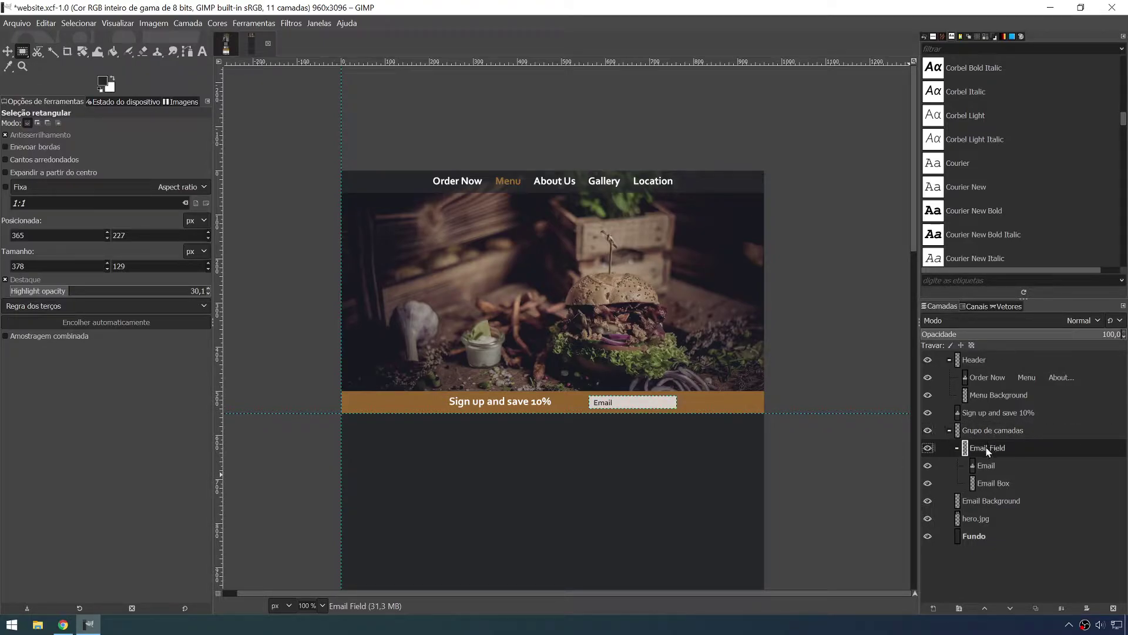
left_click_drag(991, 500, 991, 446)
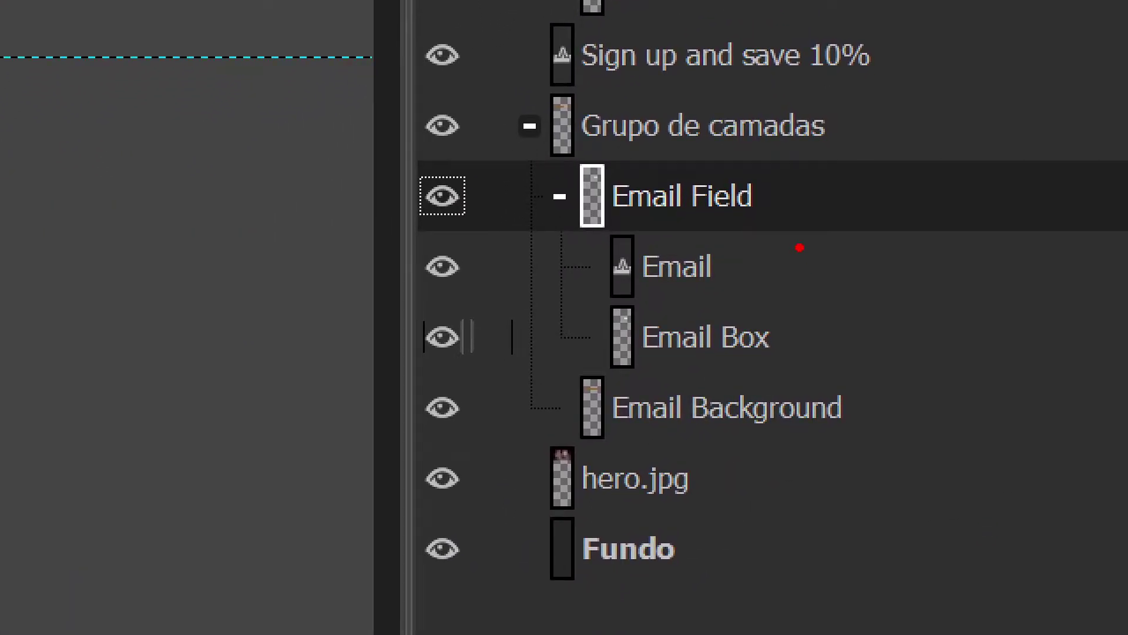
left_click_drag(582, 159, 609, 158)
mouse_move(594, 229)
left_mouse_down()
mouse_move(620, 228)
mouse_move(595, 354)
left_mouse_up()
left_click_drag(595, 272, 609, 274)
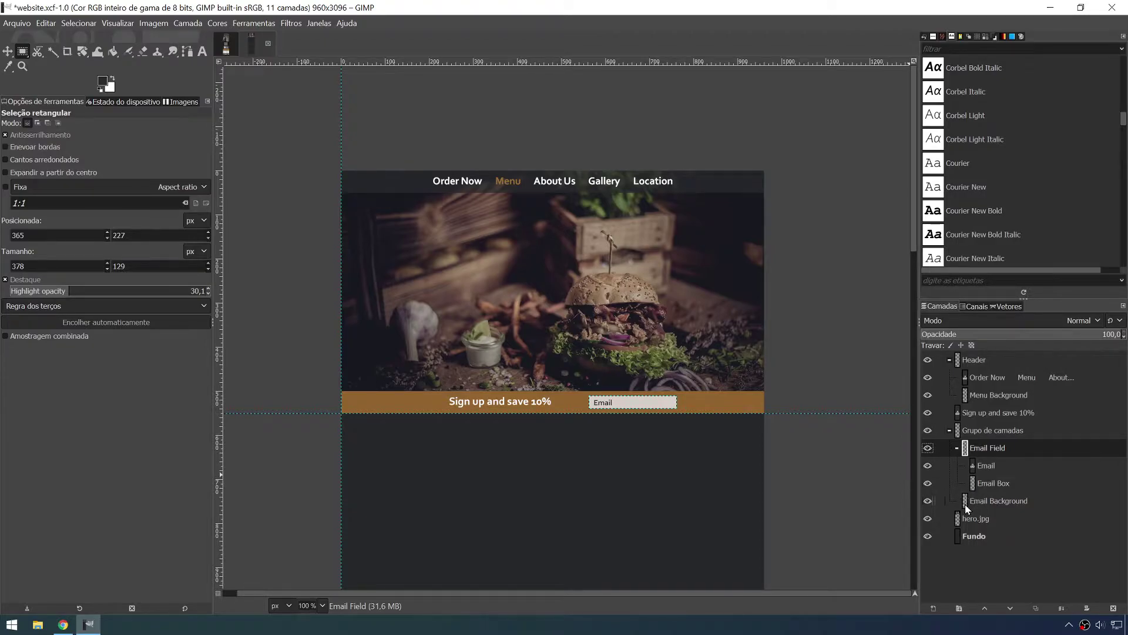
- Move the "Sign up and save 10%" text layer into the new layer group, above the Email Field group
left_click(971, 413)
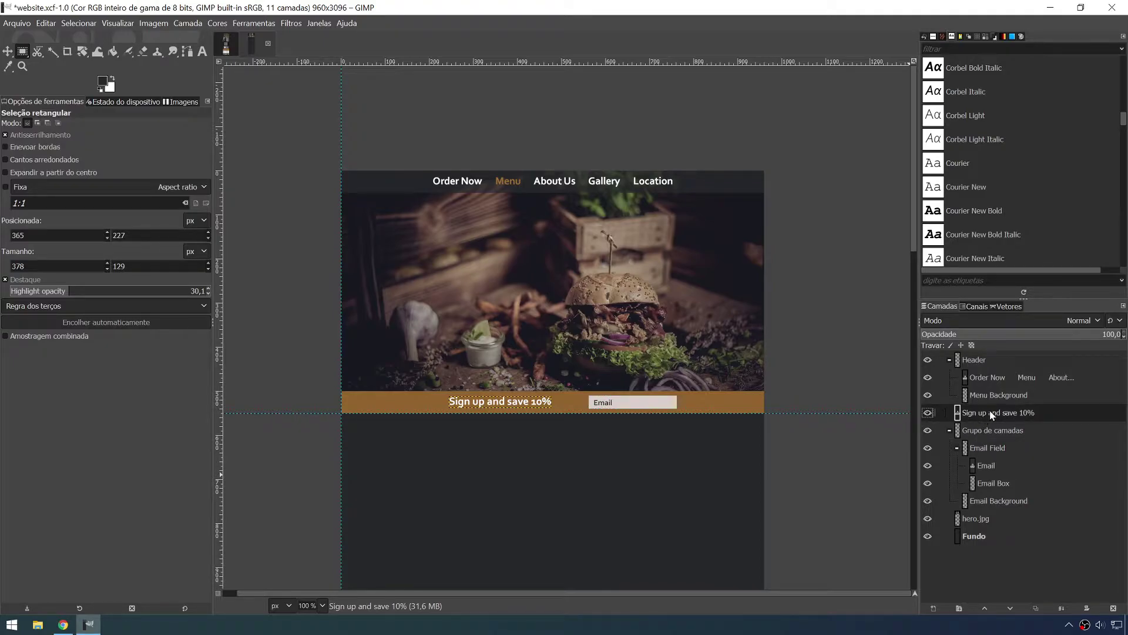
left_click(929, 412)
left_click(928, 412)
left_click_drag(976, 411, 995, 447)
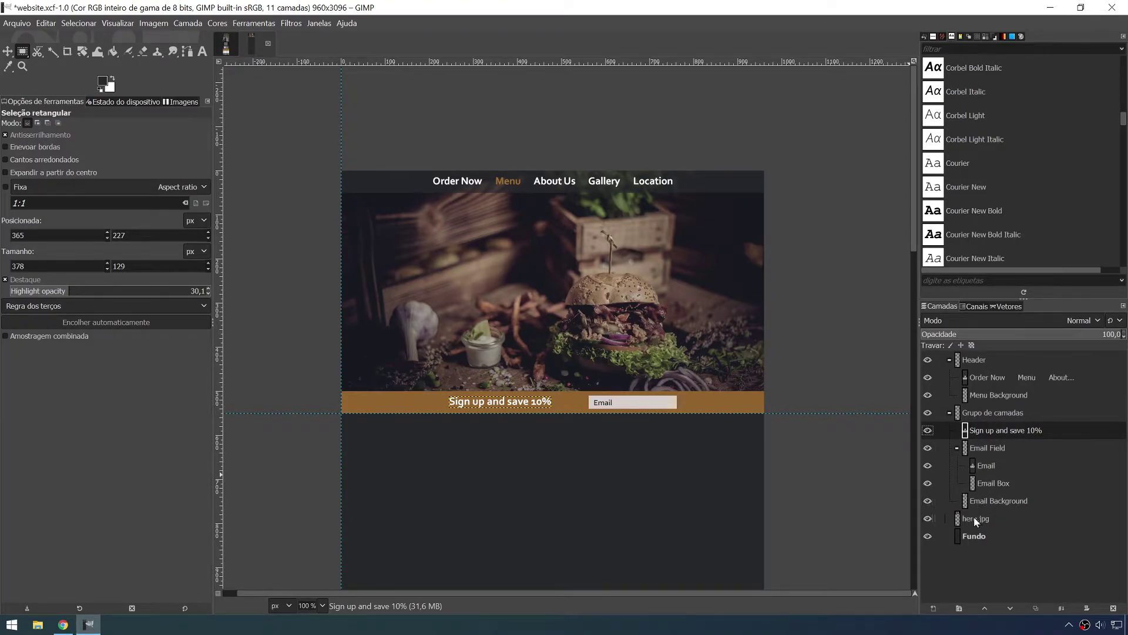
- Create a layer group named "Background Image" above hero.jpg, move hero.jpg into it and collapse the group
left_click(969, 517)
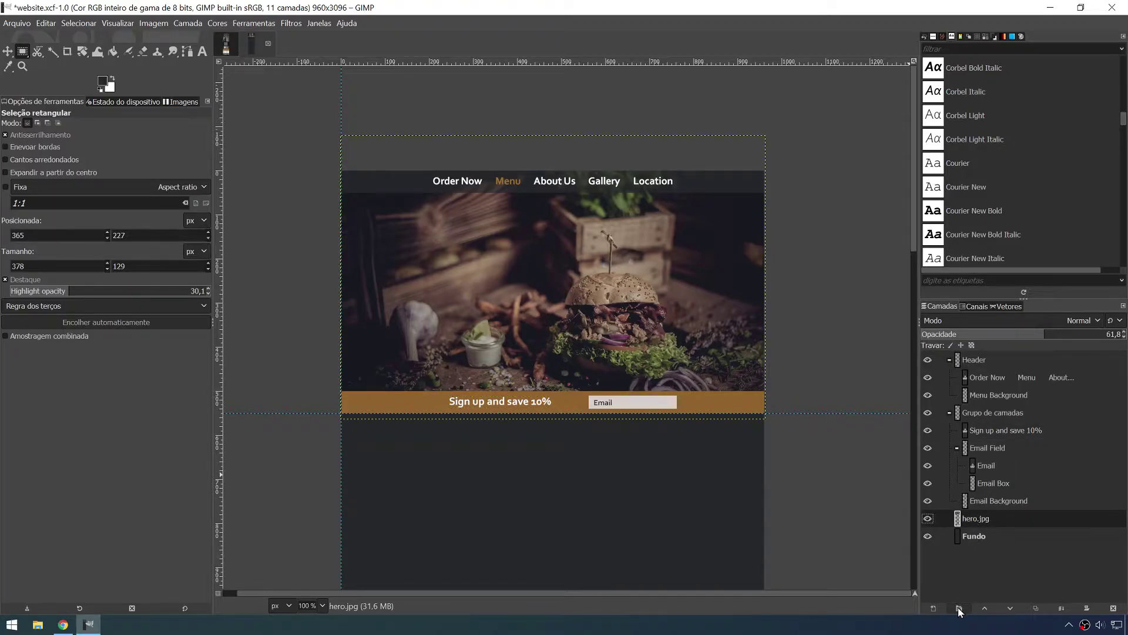
left_click(959, 609)
double_click(979, 518)
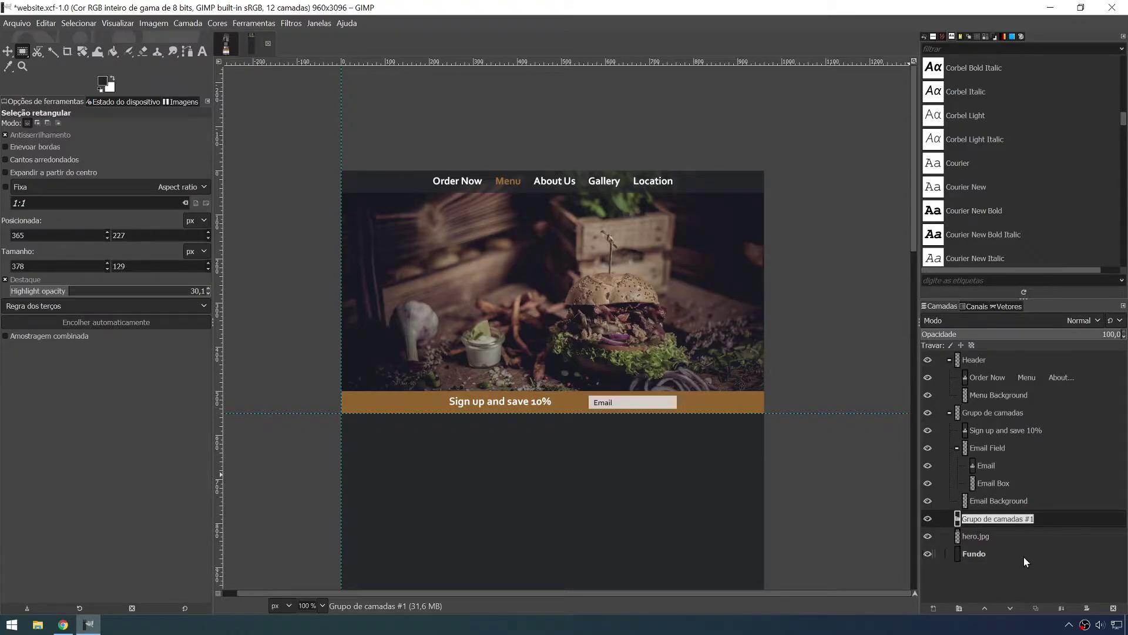
type("Background Image")
key("Return")
left_click_drag(990, 535, 992, 519)
left_click(949, 519)
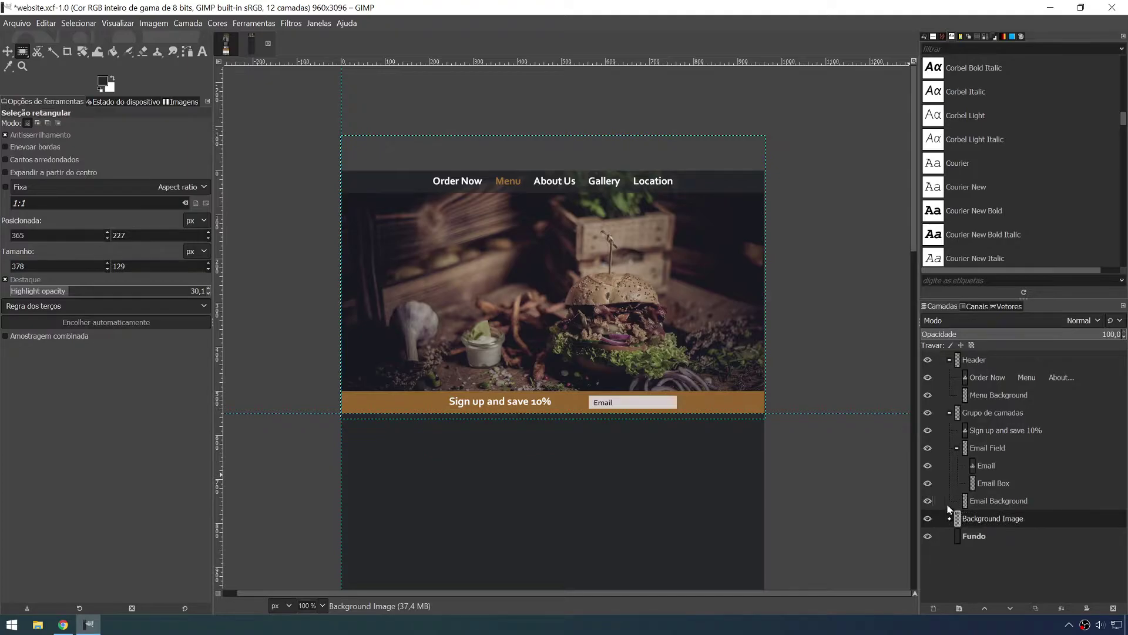
- Collapse the layer group holding the sign-up text and email field, and rename it "Email"
left_click(950, 412)
double_click(974, 413)
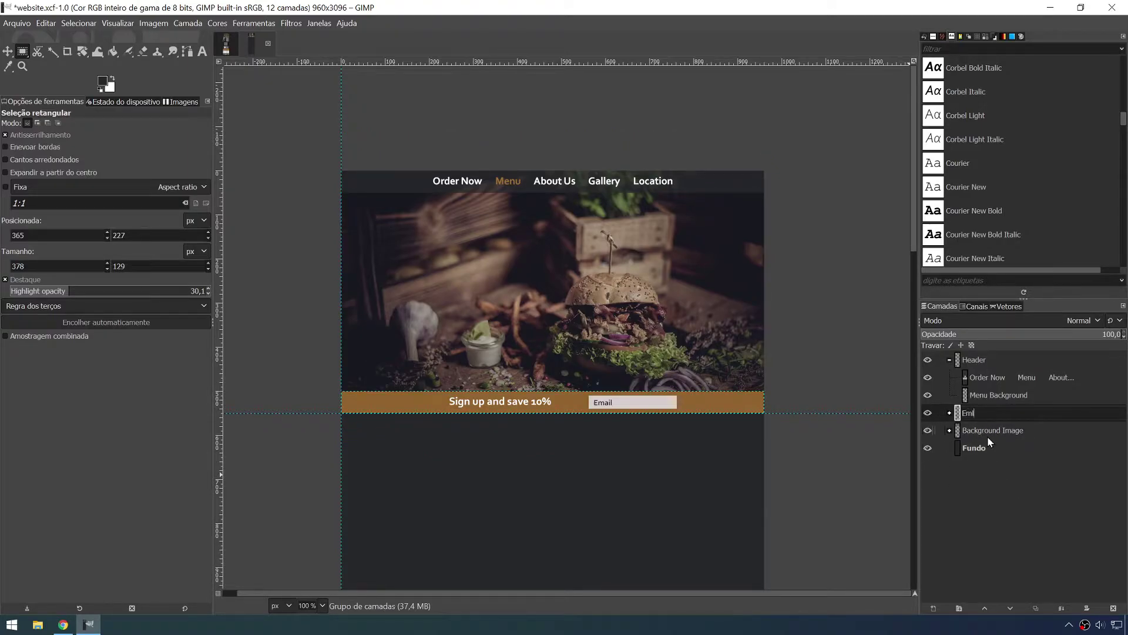
type("Email")
key("Return")
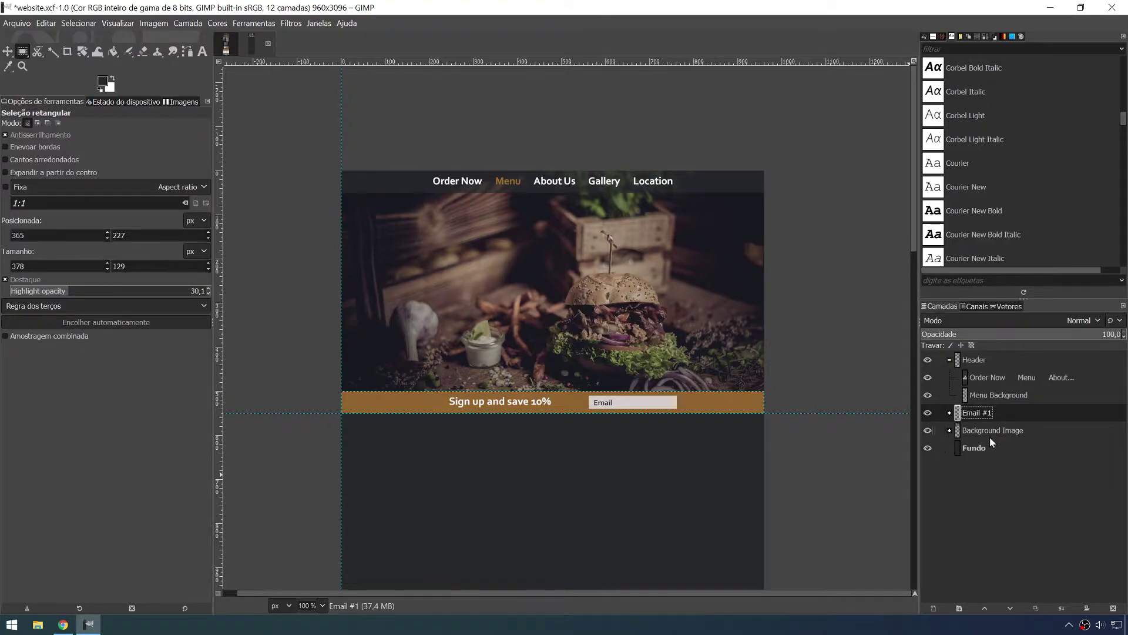
- Move the email layer group so its brown bar sits directly below the horizontal guide, flush with the page's side edges
left_click(8, 52)
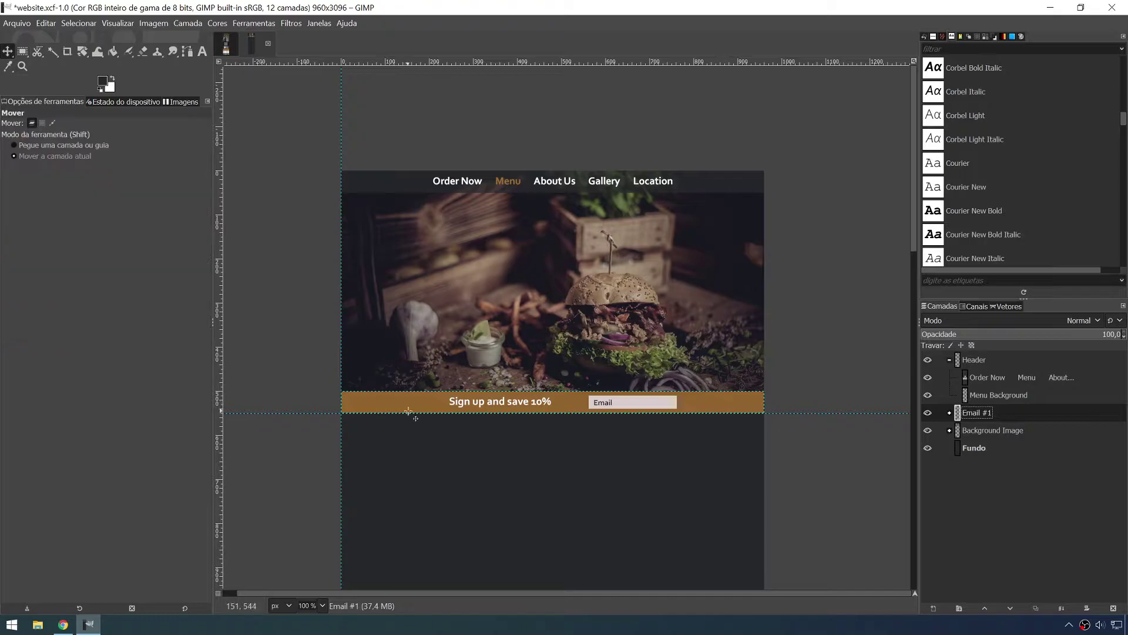
left_click_drag(415, 409, 387, 299)
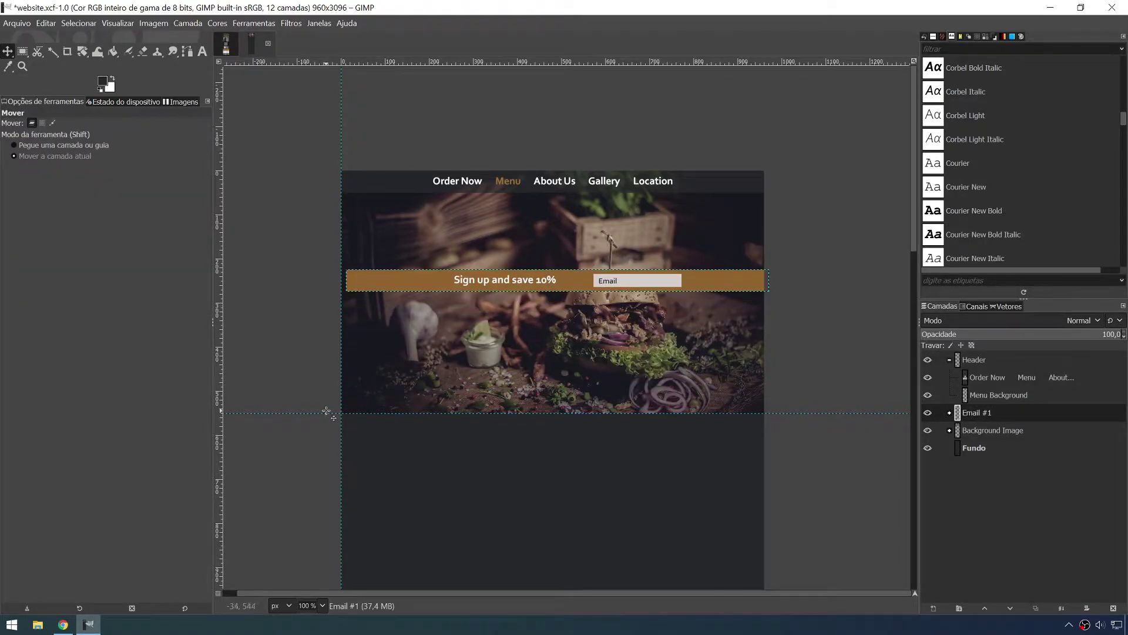
left_click_drag(401, 289, 531, 317)
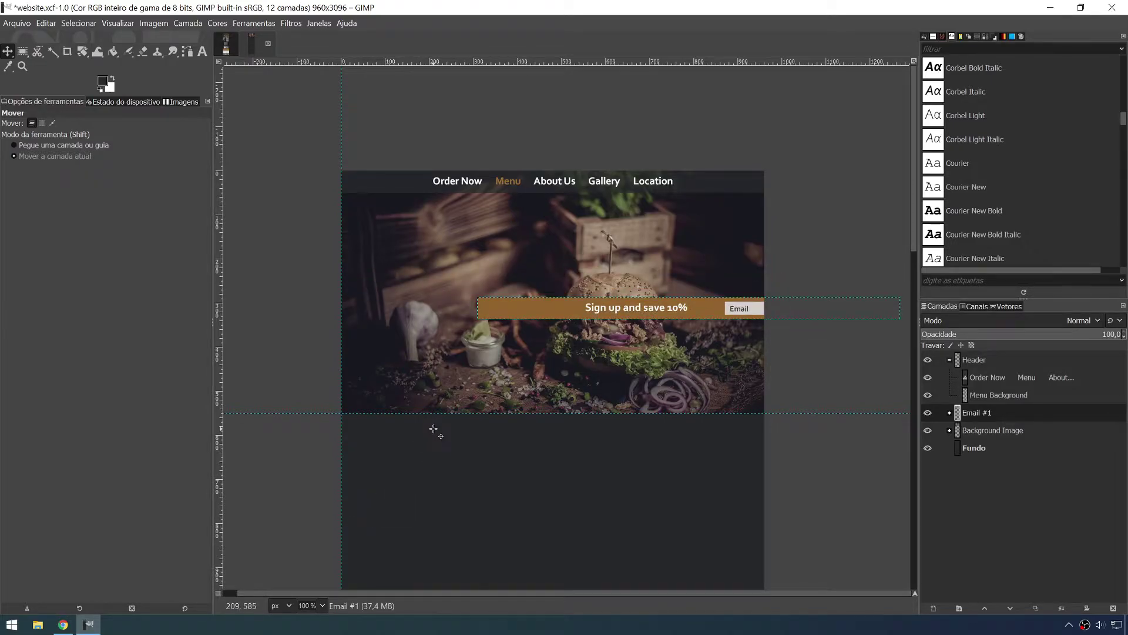
left_click_drag(497, 312, 362, 423)
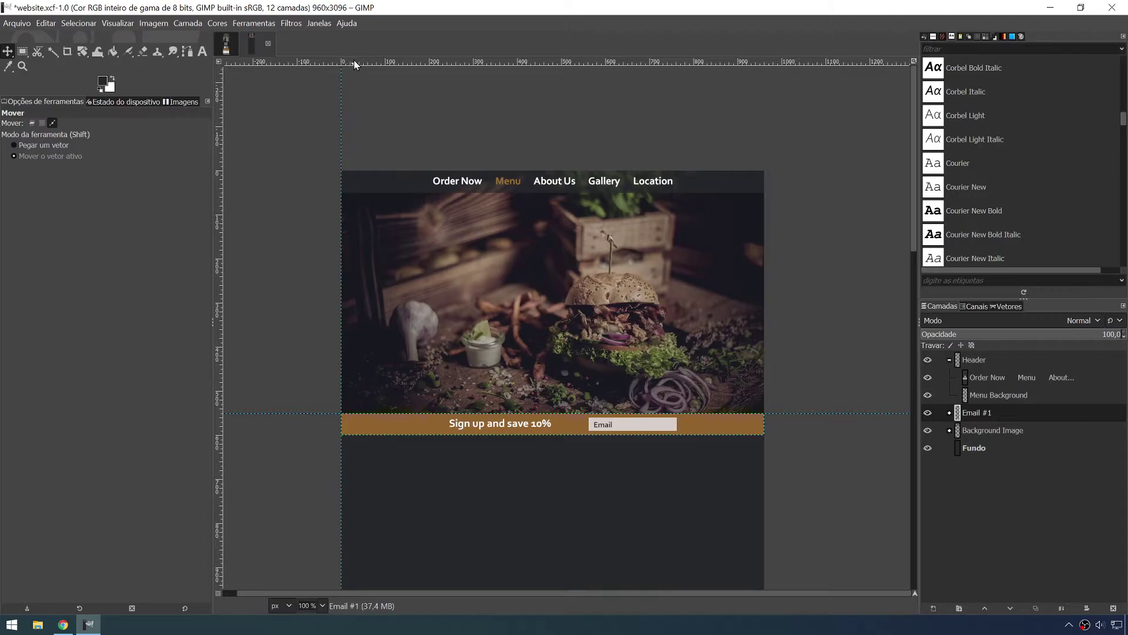
- Add a horizontal guide just below the lower edge of the brown email bar
left_click_drag(354, 60, 250, 436)
scroll(252, 441, "up", 4, "ctrl")
scroll(534, 489, "up", 5, "ctrl")
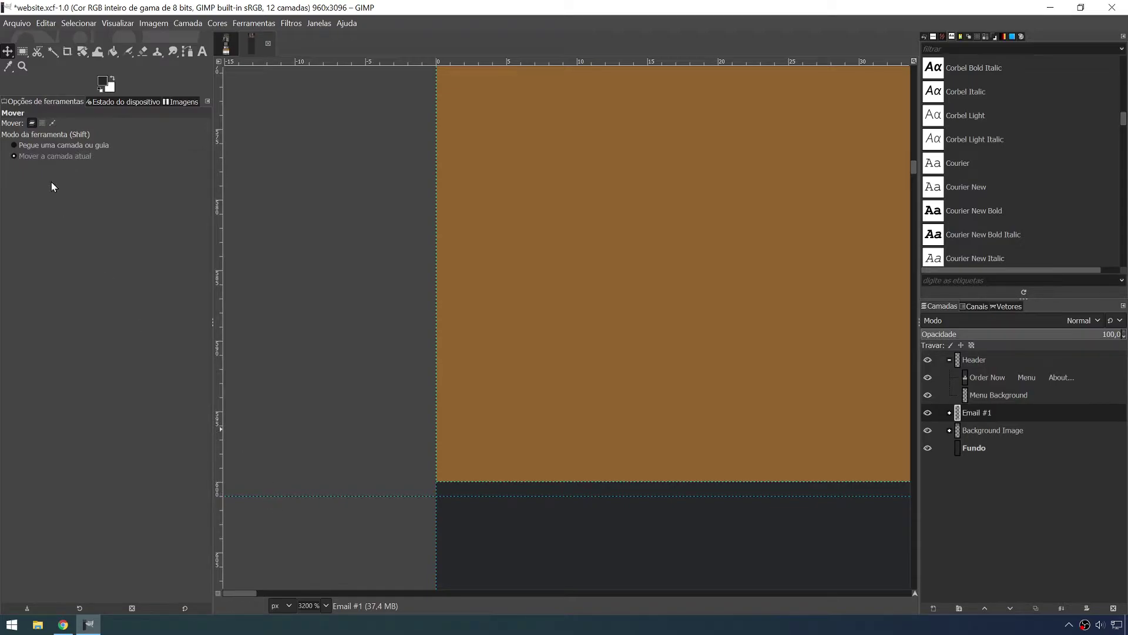
- Set the Move tool to pick a layer or guide and align the new guide with the email bar's lower edge
left_click(66, 147)
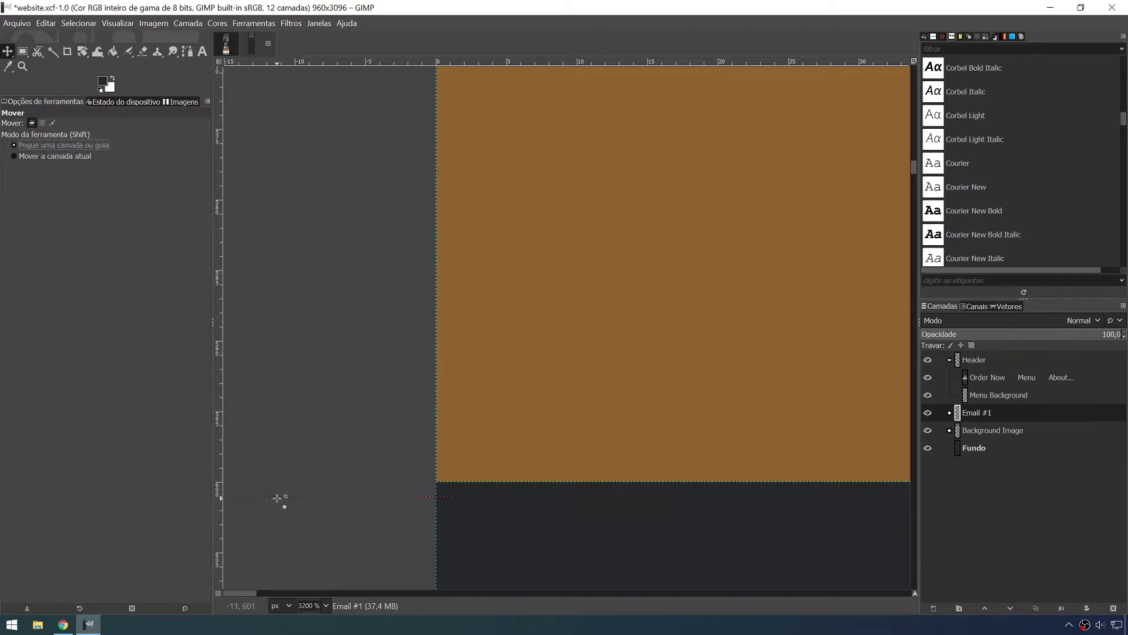
left_click(45, 147)
left_click_drag(265, 497, 267, 482)
mouse_move(373, 481)
left_mouse_down()
mouse_move(382, 368)
mouse_move(373, 325)
mouse_move(378, 482)
left_mouse_up()
scroll(461, 411, "down", 4, "ctrl")
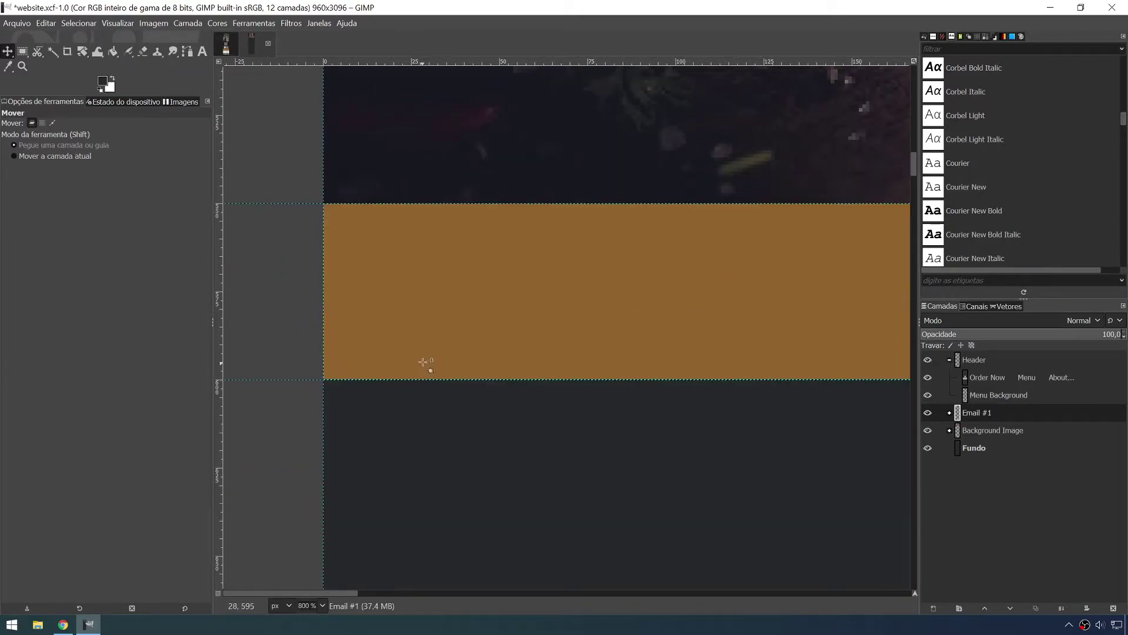
scroll(429, 412, "down", 5, "ctrl")
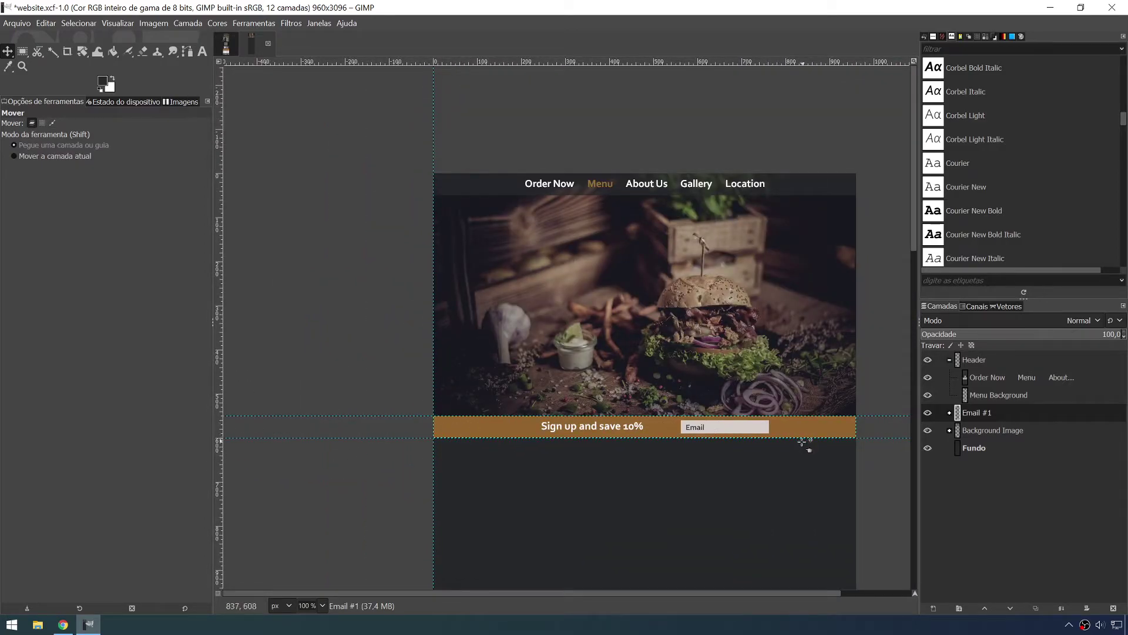
- Examine closely how the guides line up with the upper and lower edges of the email bar
scroll(459, 438, "up", 6, "ctrl")
scroll(305, 371, "up", 3, "ctrl")
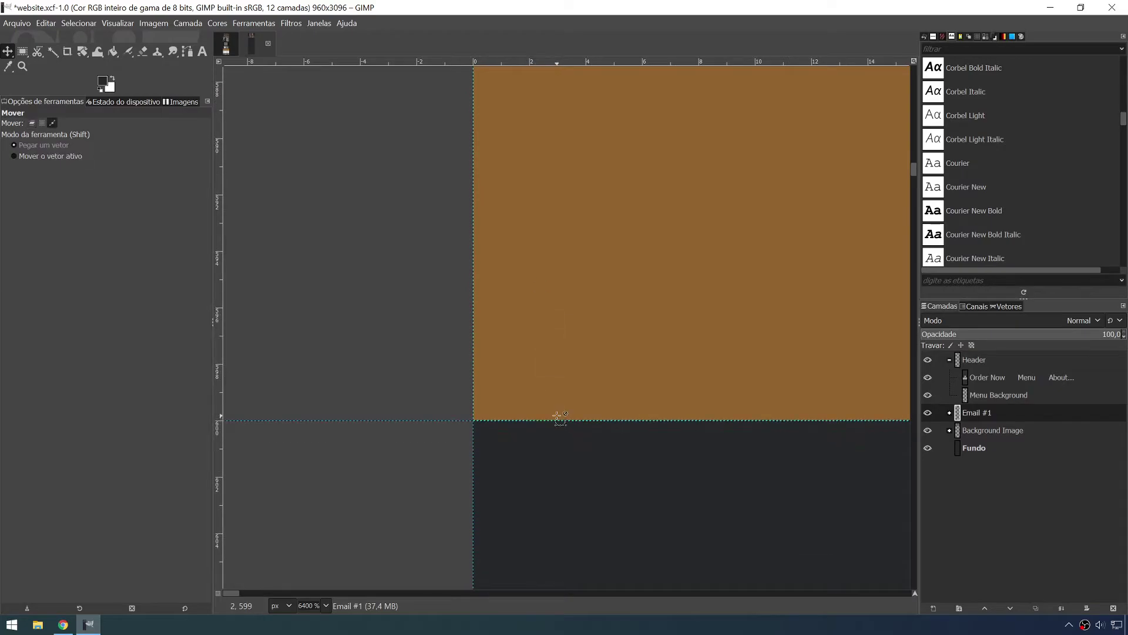
scroll(553, 397, "down", 1, "ctrl")
scroll(499, 386, "down", 2, "ctrl")
scroll(529, 388, "down", 1, "ctrl")
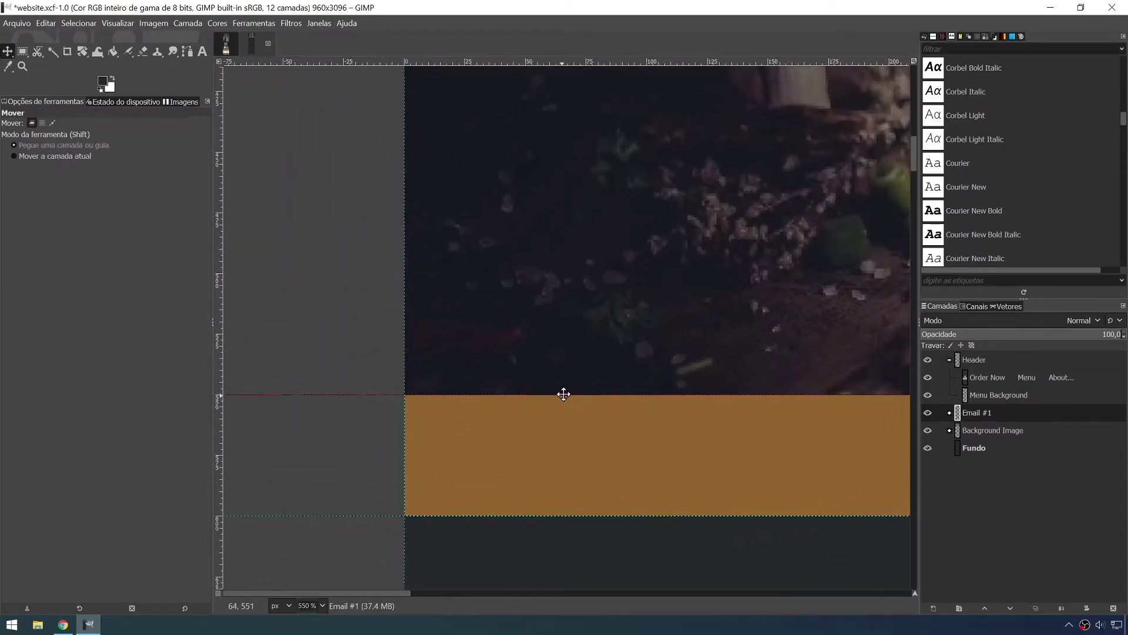
scroll(536, 426, "down", 4, "ctrl")
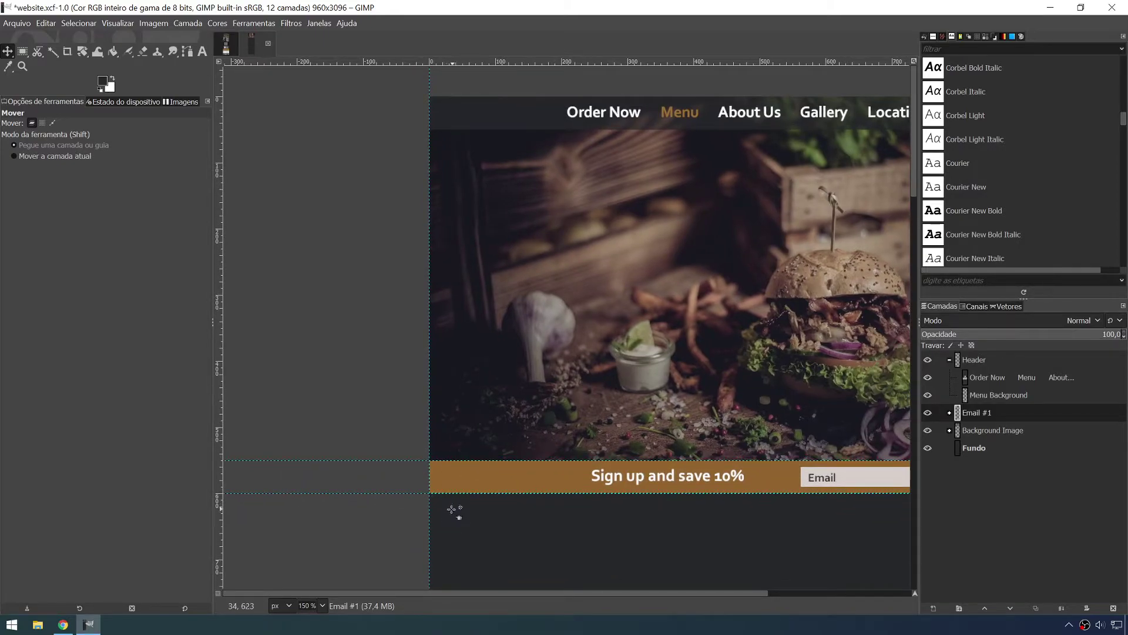
- Reposition the lower horizontal guide at 600 px on the email bar's lower edge, keeping the email layer group active
scroll(352, 497, "up", 5, "ctrl")
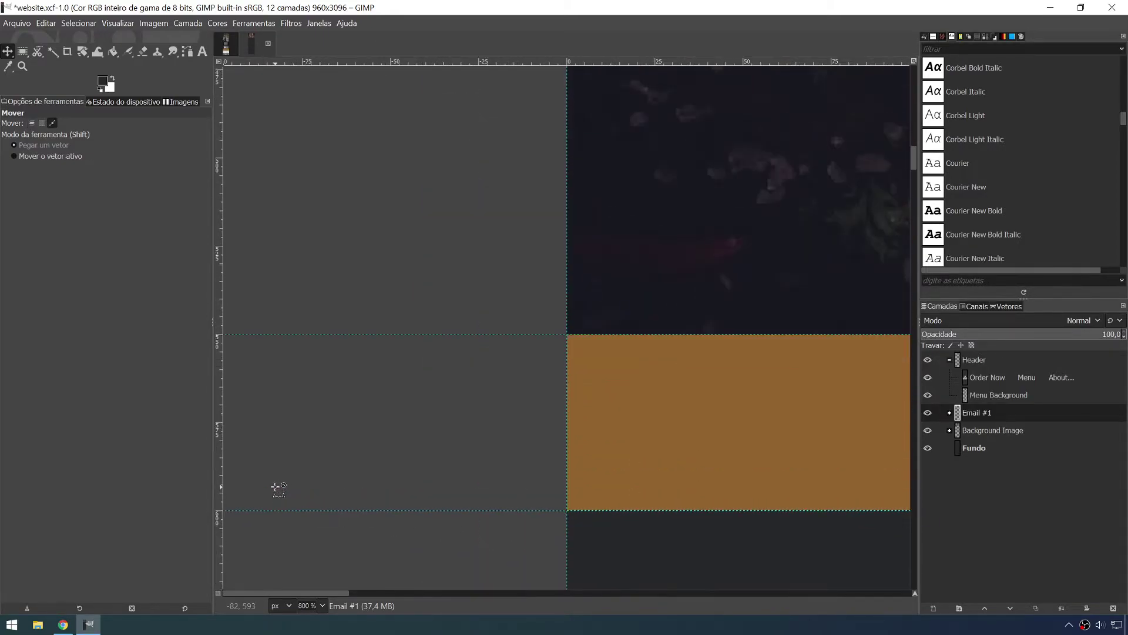
scroll(562, 539, "up", 6, "ctrl")
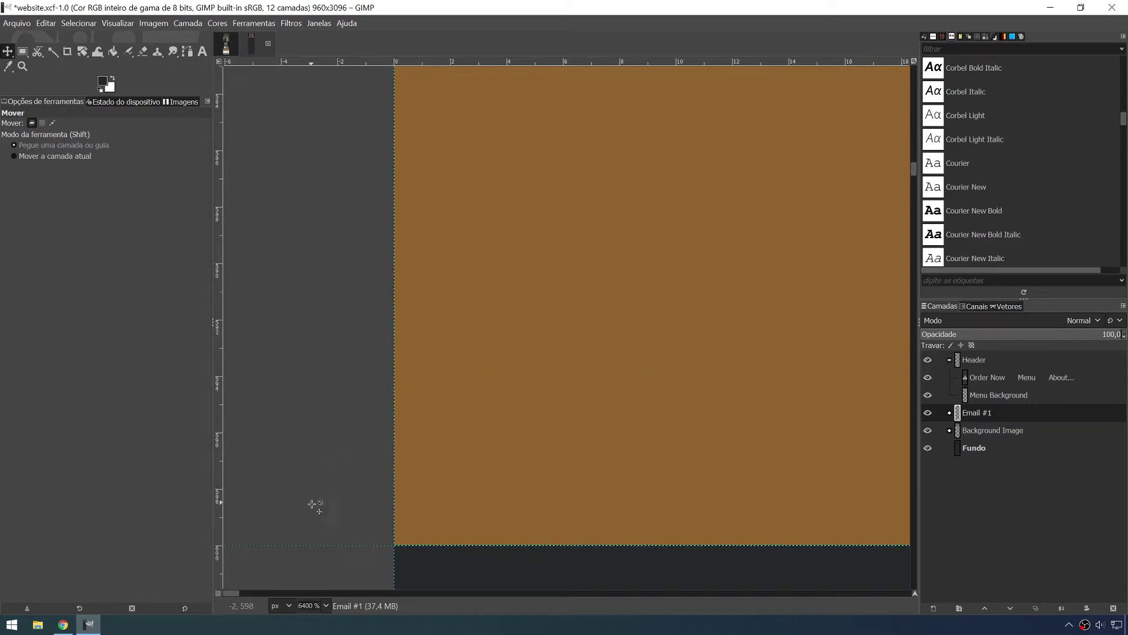
mouse_move(262, 548)
left_mouse_down()
mouse_move(263, 521)
mouse_move(255, 548)
left_mouse_up()
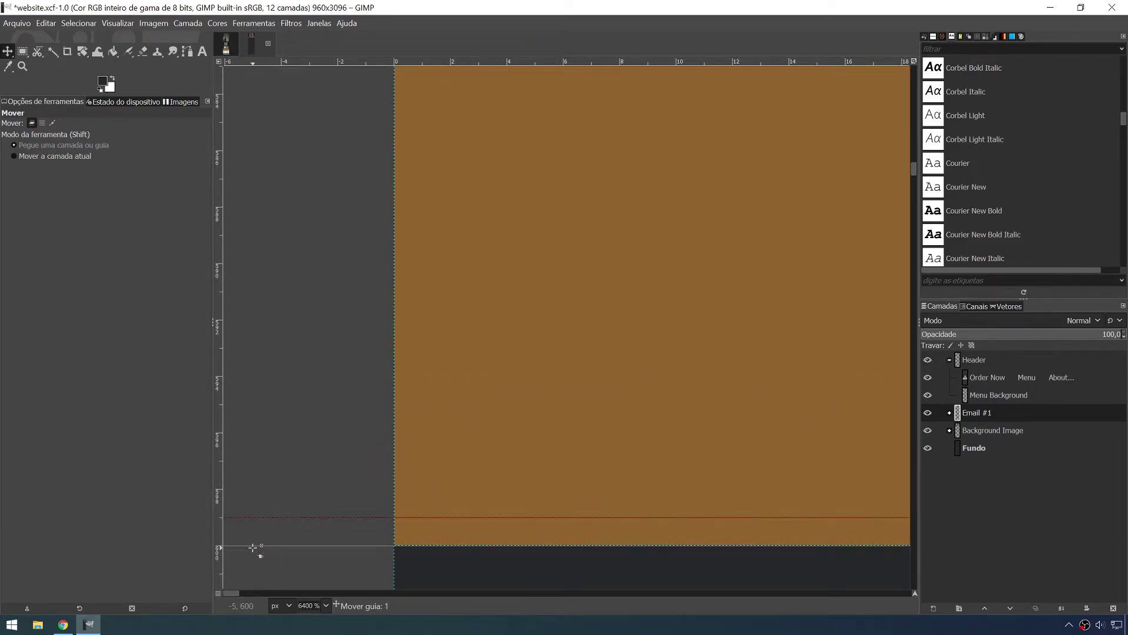
left_click(532, 403)
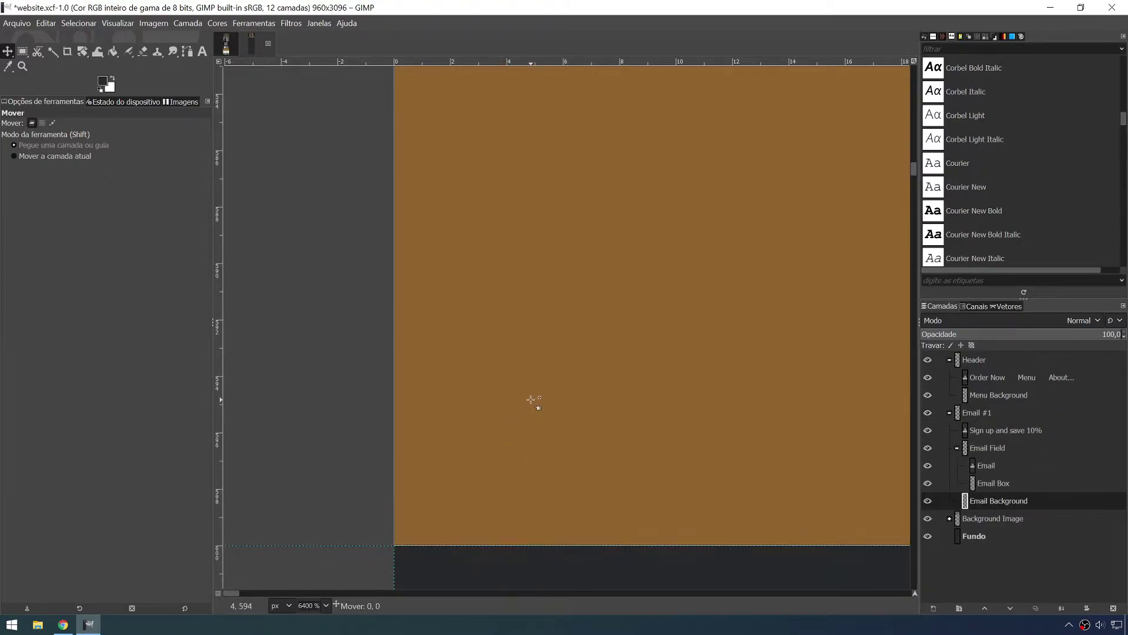
left_click(494, 467)
scroll(494, 467, "down", 12)
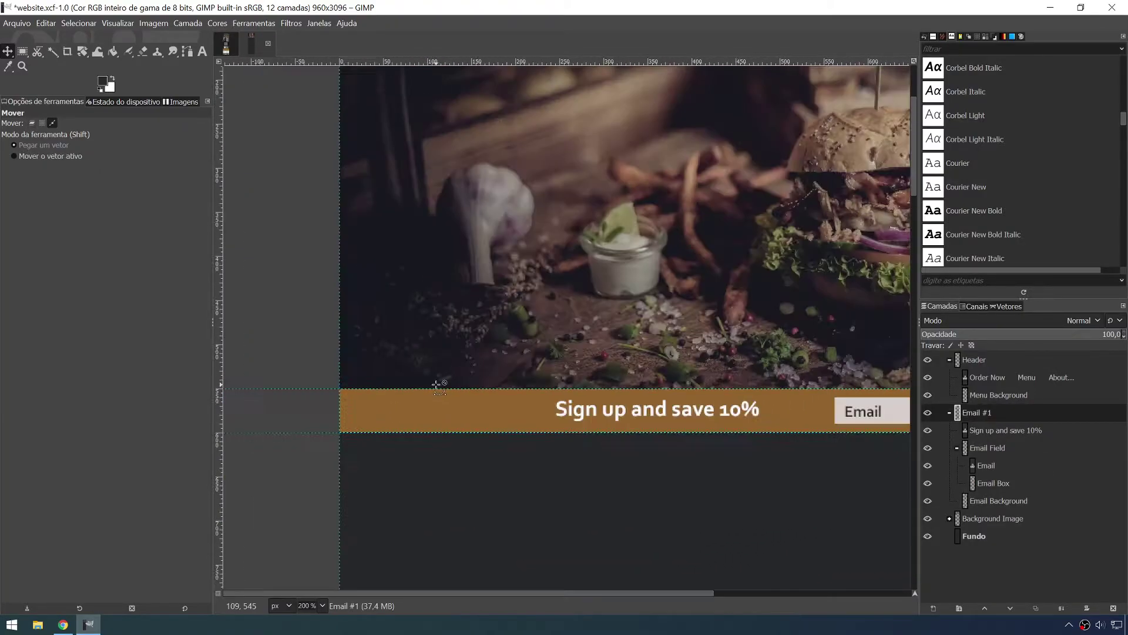
scroll(514, 349, "up", 2)
scroll(461, 382, "right", 1)
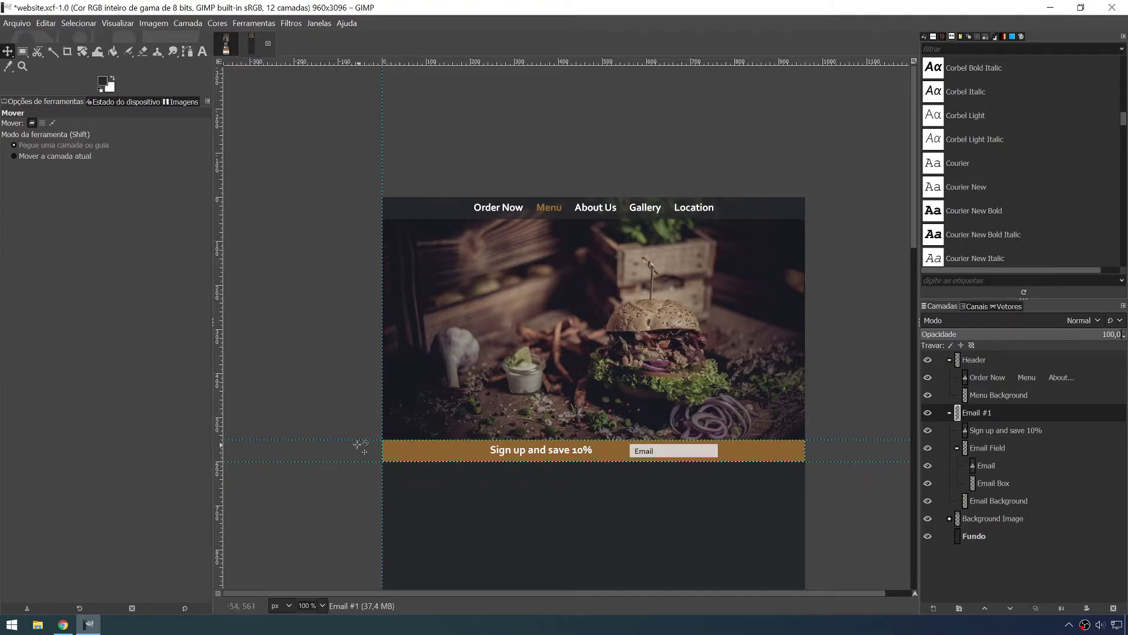
scroll(244, 439, "up", 4)
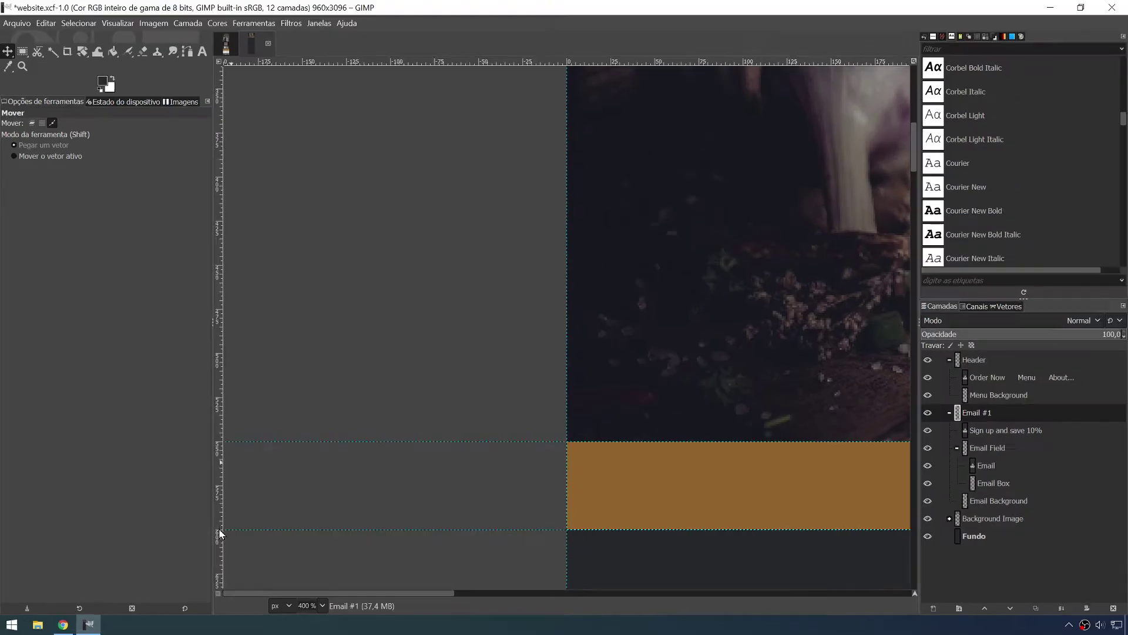
scroll(477, 370, "down", 3)
scroll(477, 369, "down", 2)
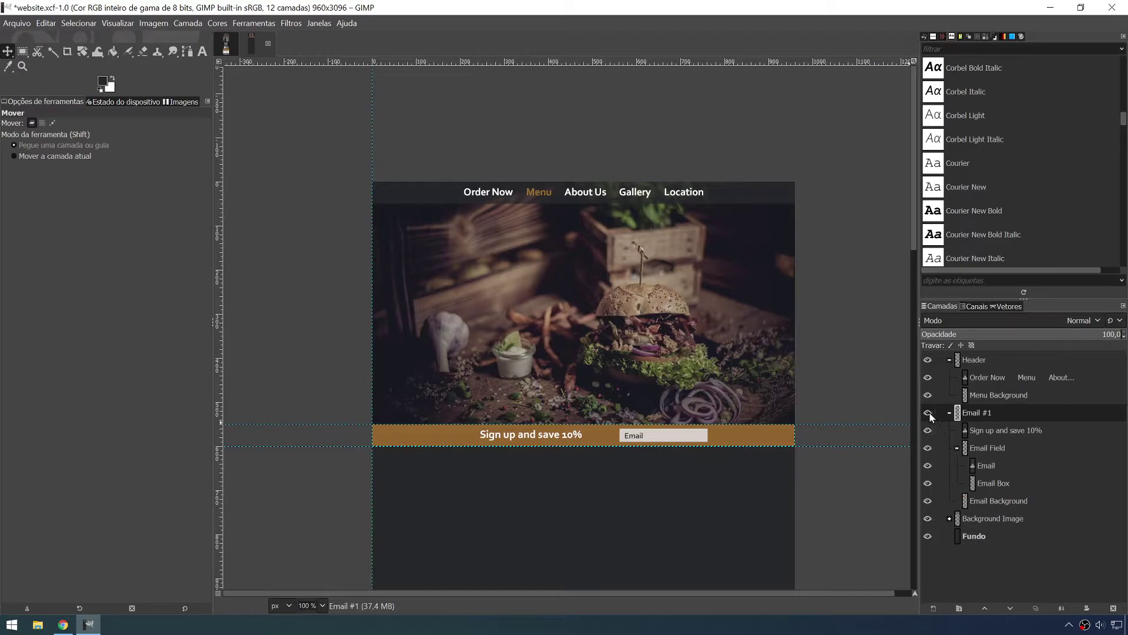
- Collapse the Email #1 group and create a new layer named Shape, 960 by 3096 px, filled with transparency
left_click(950, 413)
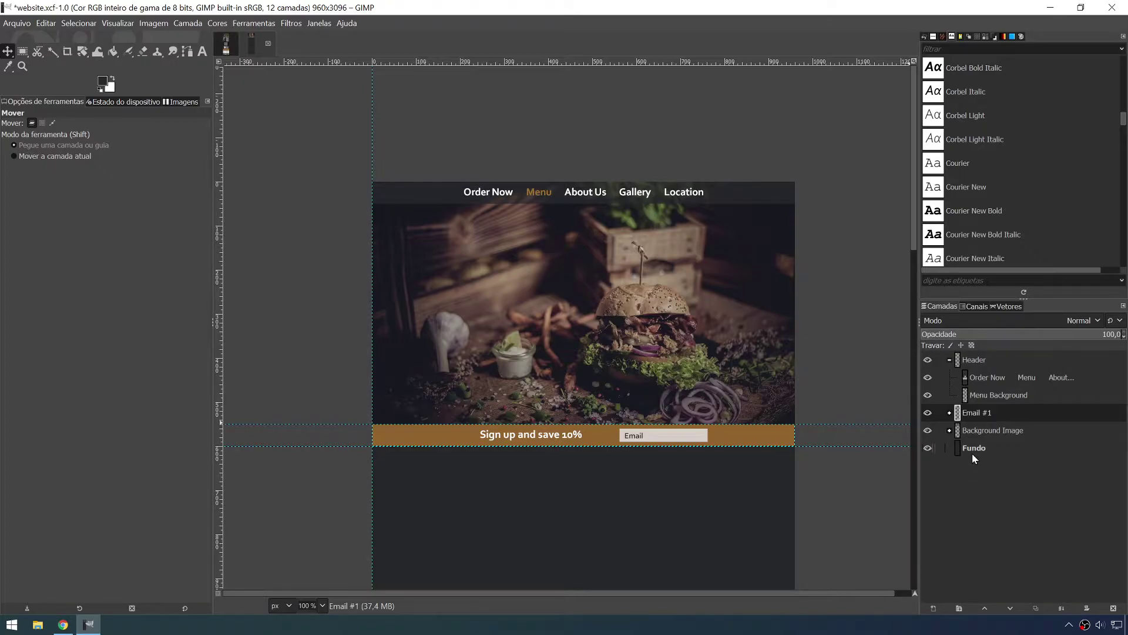
left_click(935, 606)
type("Shape")
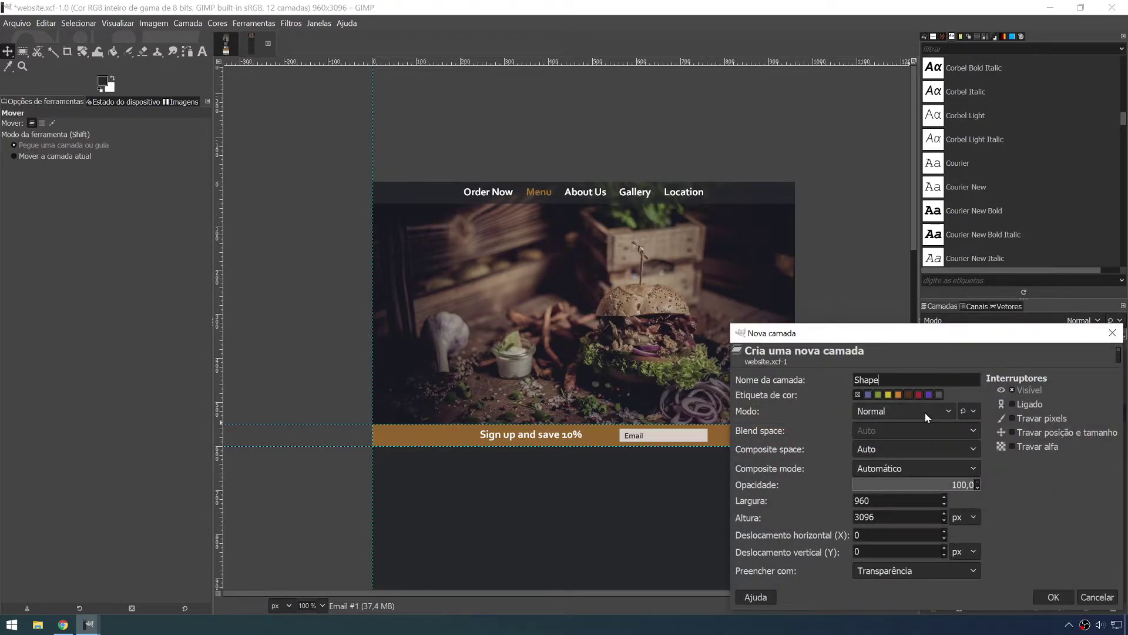
double_click(875, 380)
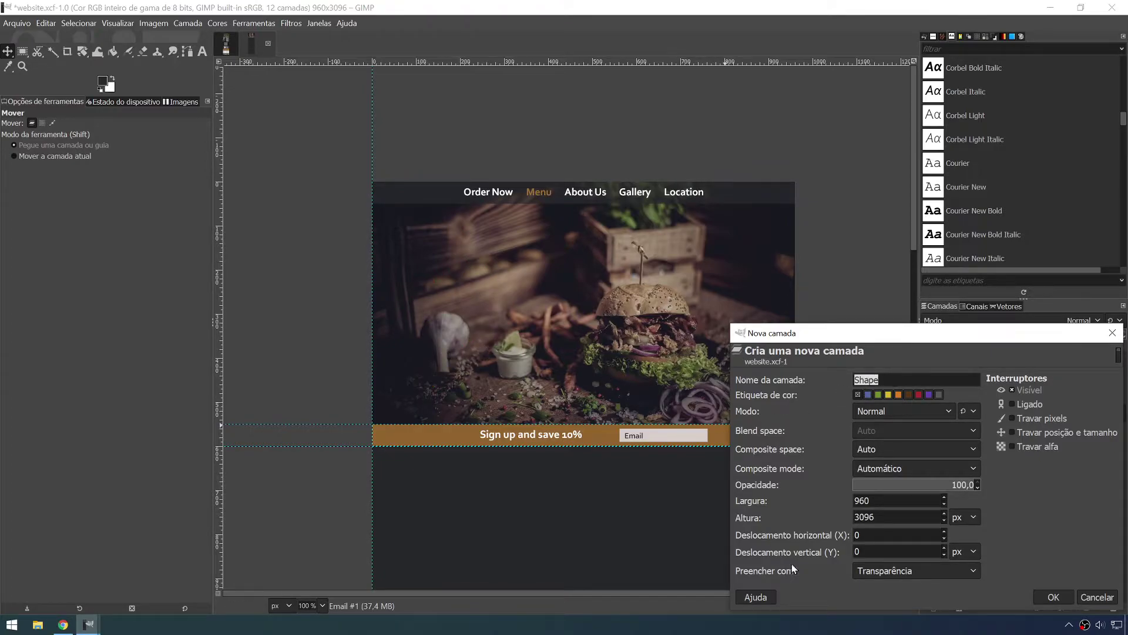
left_click(887, 575)
left_click(890, 376)
left_click_drag(890, 376, 881, 395)
left_click(896, 571)
left_click(890, 583)
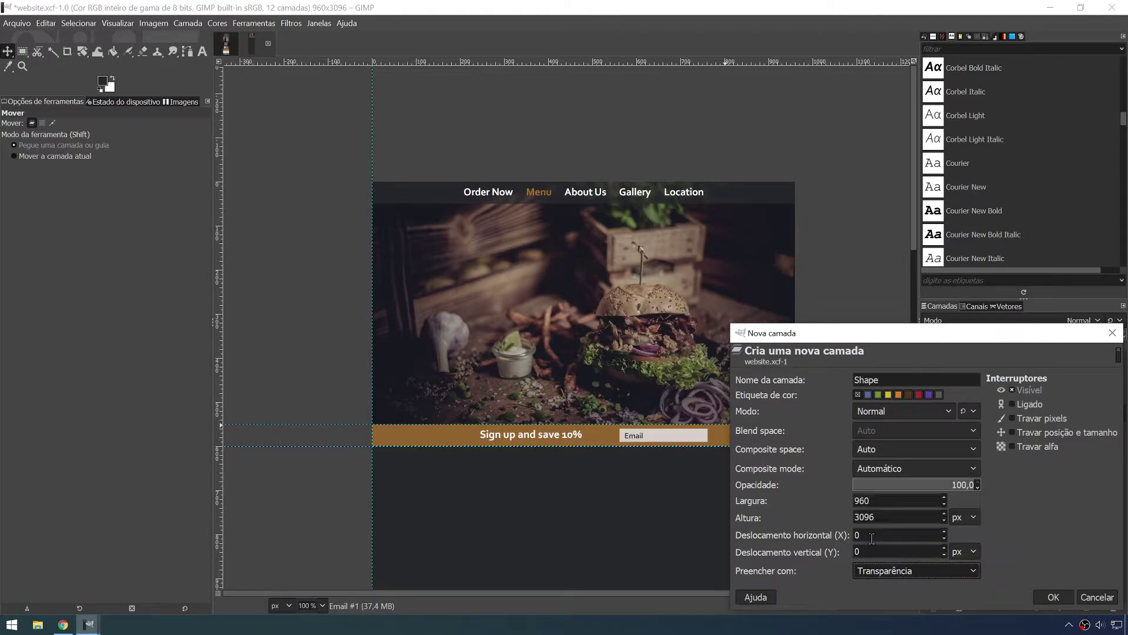
left_click(1055, 597)
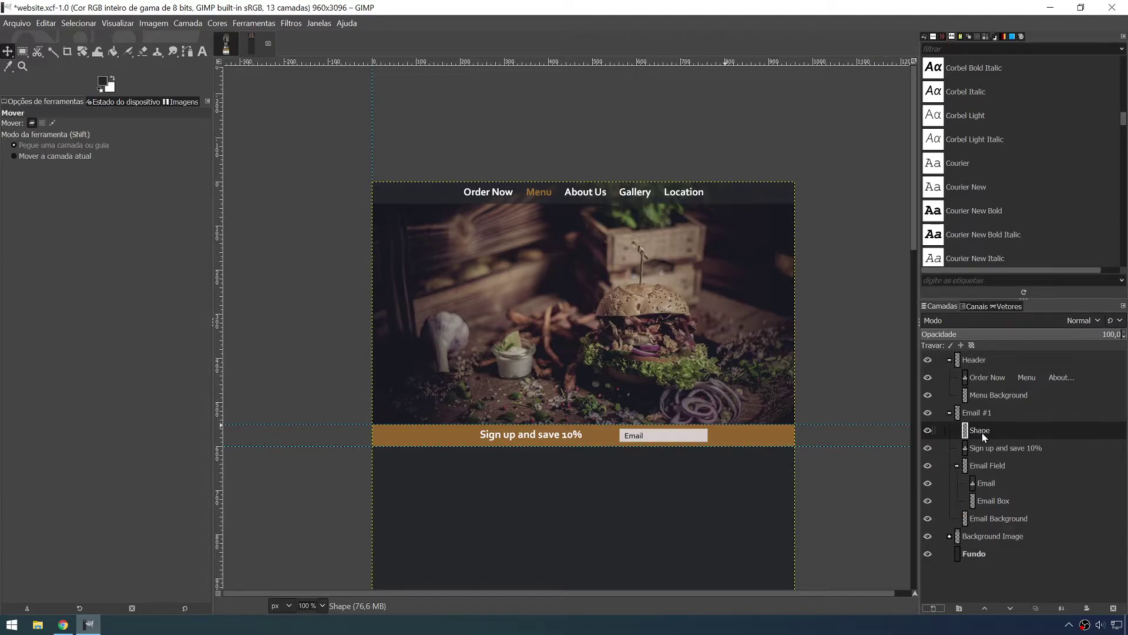
- Move the Shape layer out of the Email #1 group to just above Background Image, and collapse the Email #1 group
left_click(949, 413)
left_click(950, 412)
left_click(978, 414)
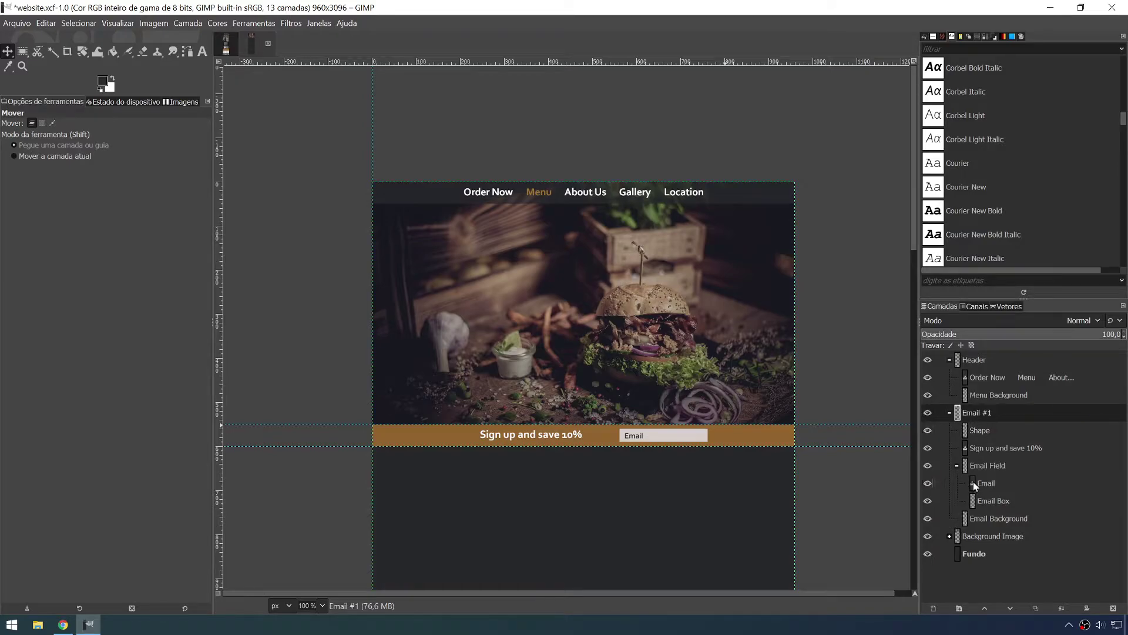
left_click(978, 429)
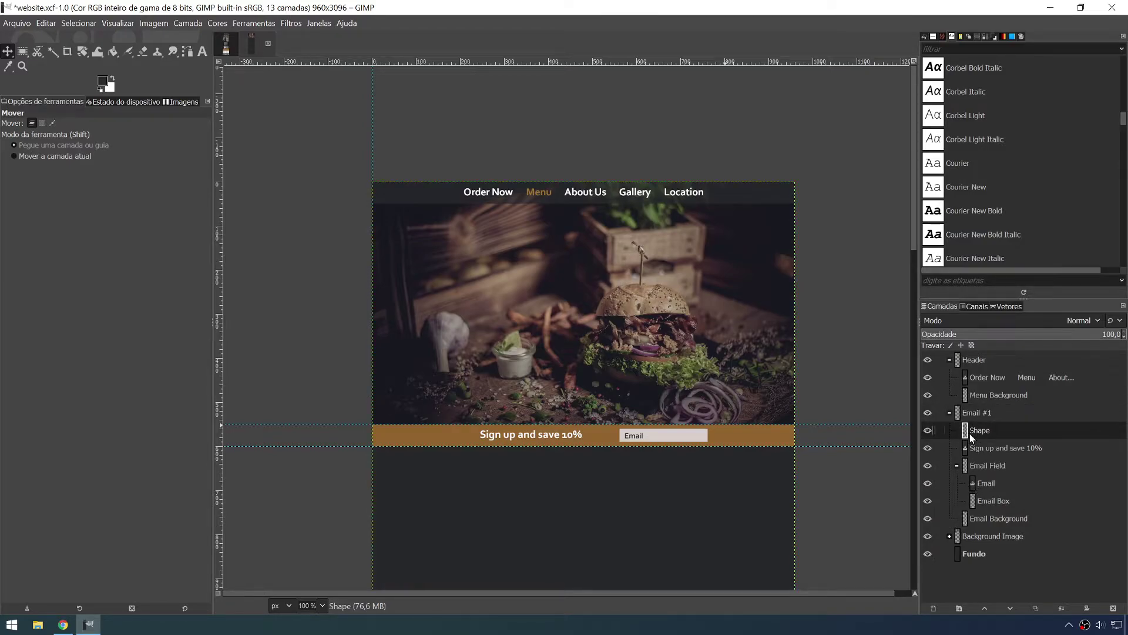
left_click_drag(982, 431, 984, 533)
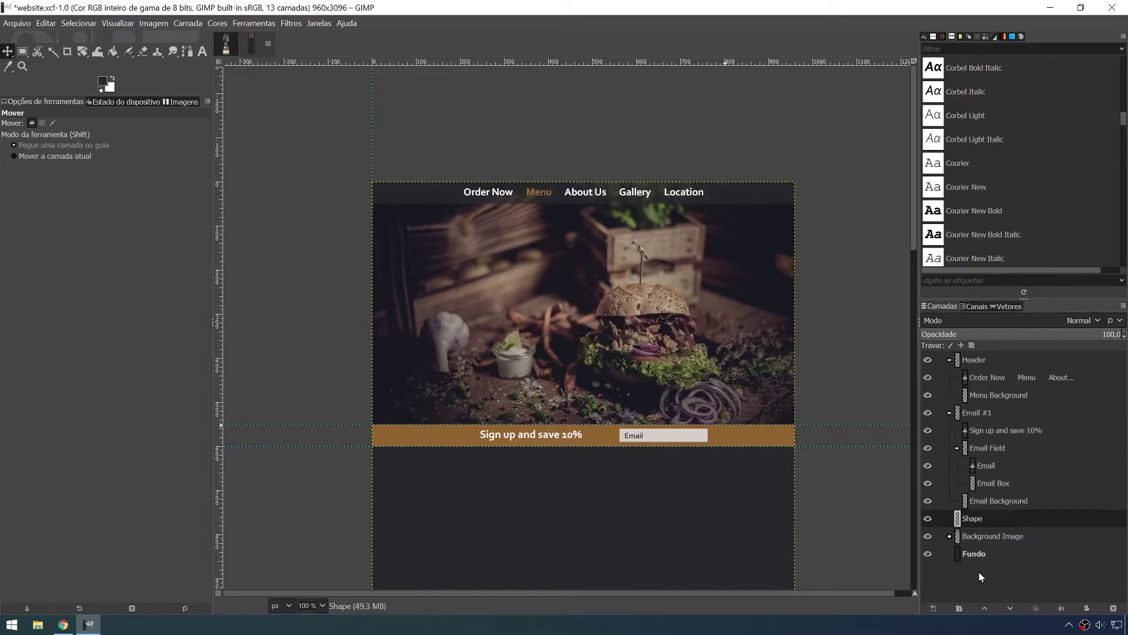
left_click(949, 413)
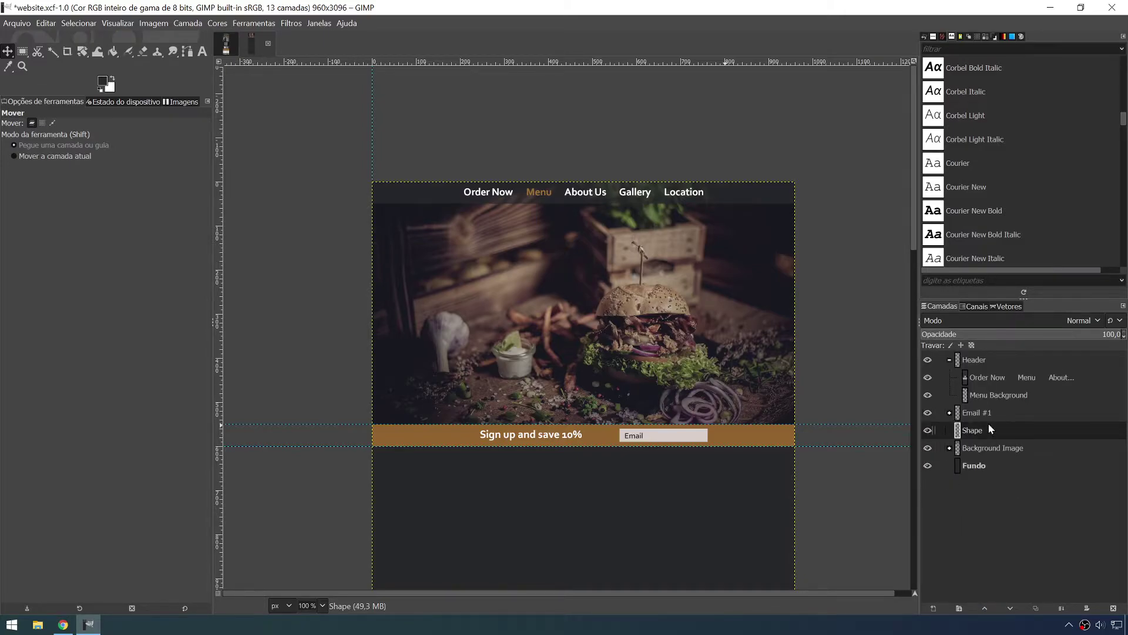
- Try moving the Background Image group on the canvas and undo the move
left_click(982, 412)
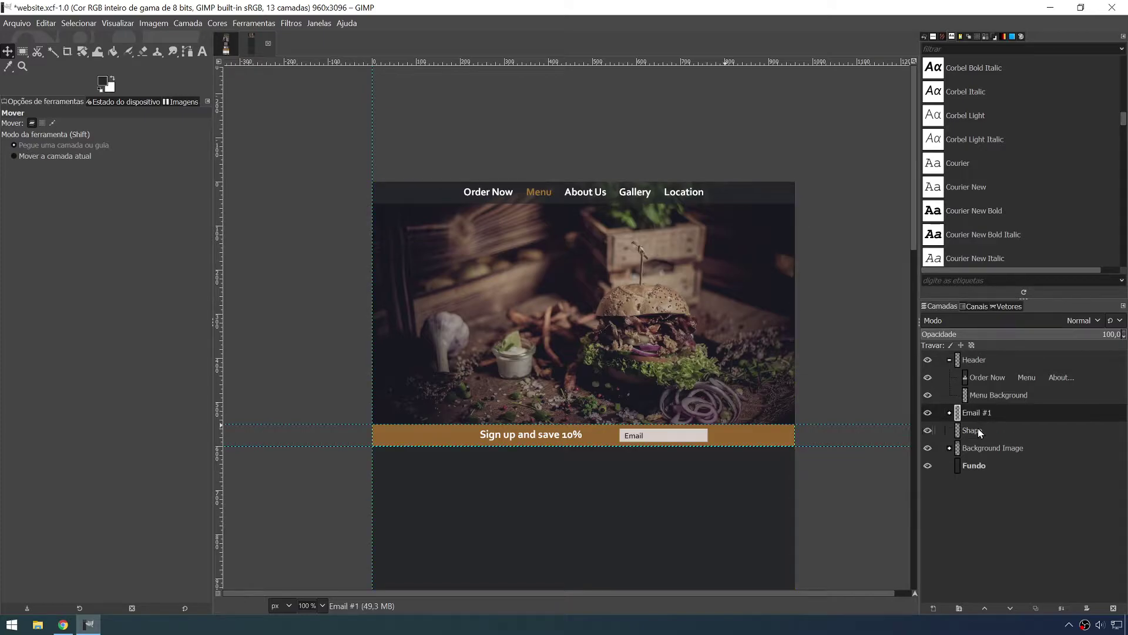
left_click(978, 428)
left_click(988, 445)
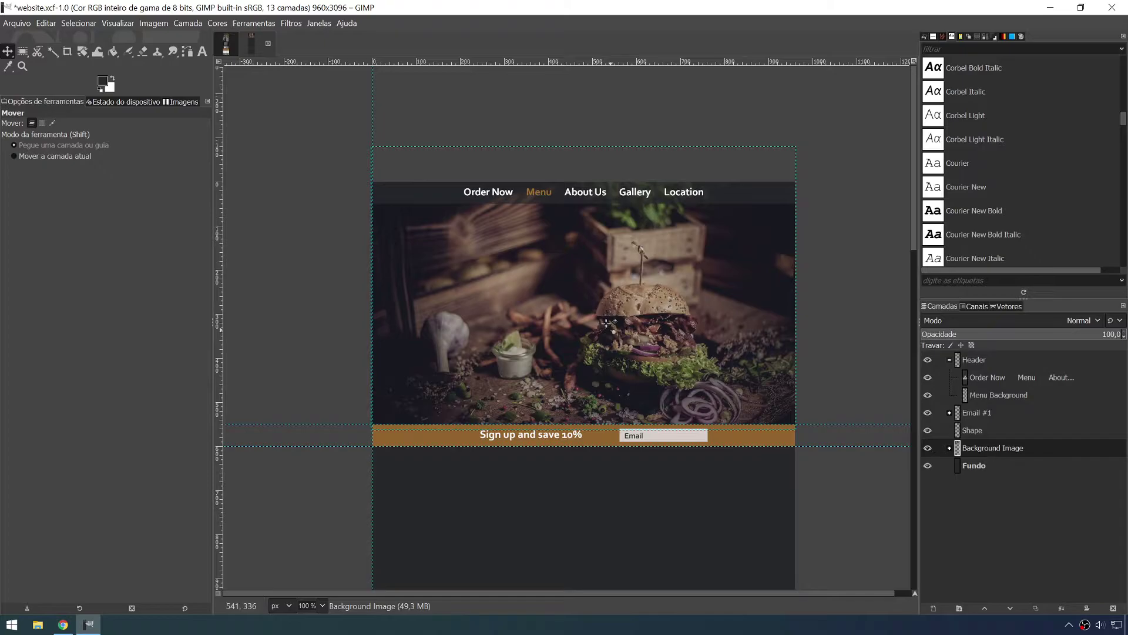
left_click_drag(636, 268, 454, 327)
key("ctrl+z")
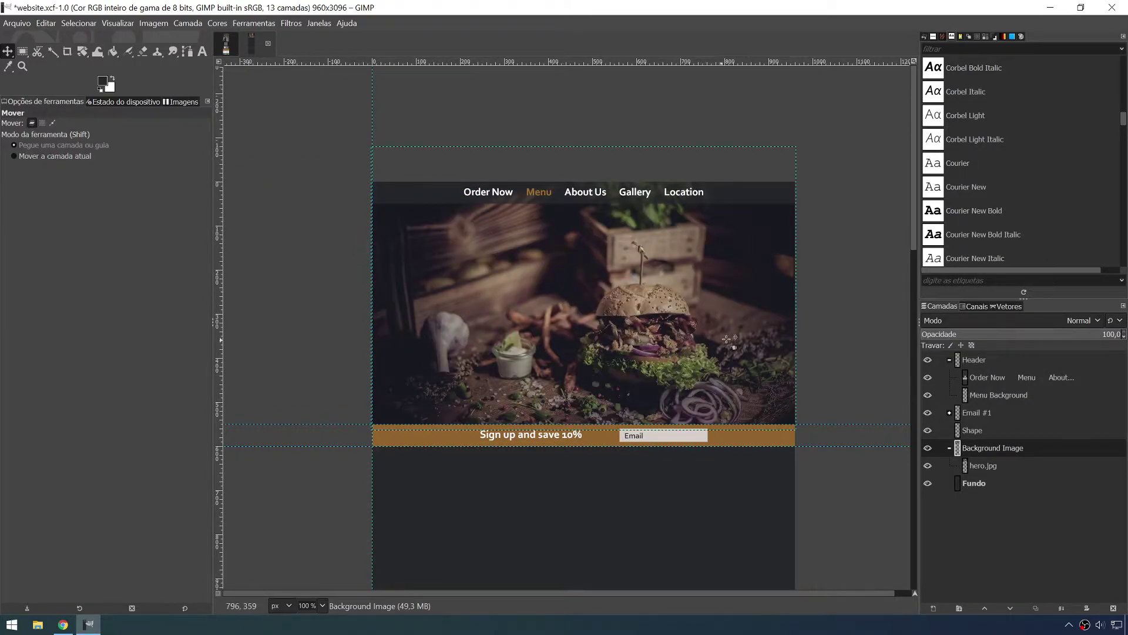
left_click(950, 449)
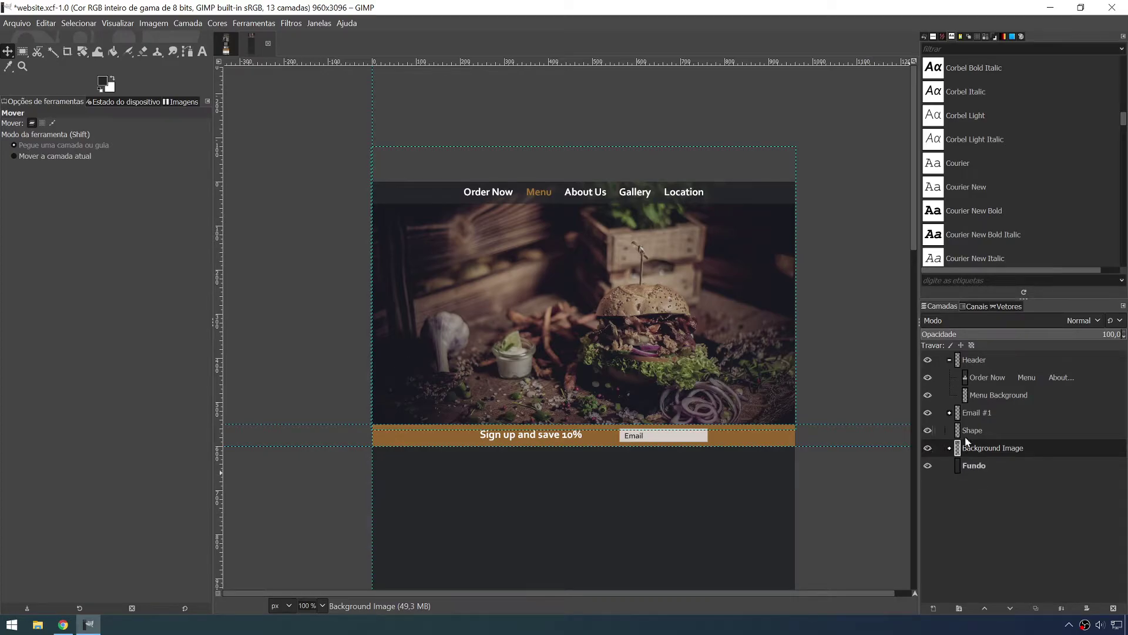
left_click(983, 429)
mouse_move(988, 447)
left_mouse_down()
mouse_move(995, 405)
mouse_move(994, 446)
left_mouse_up()
left_click(973, 413)
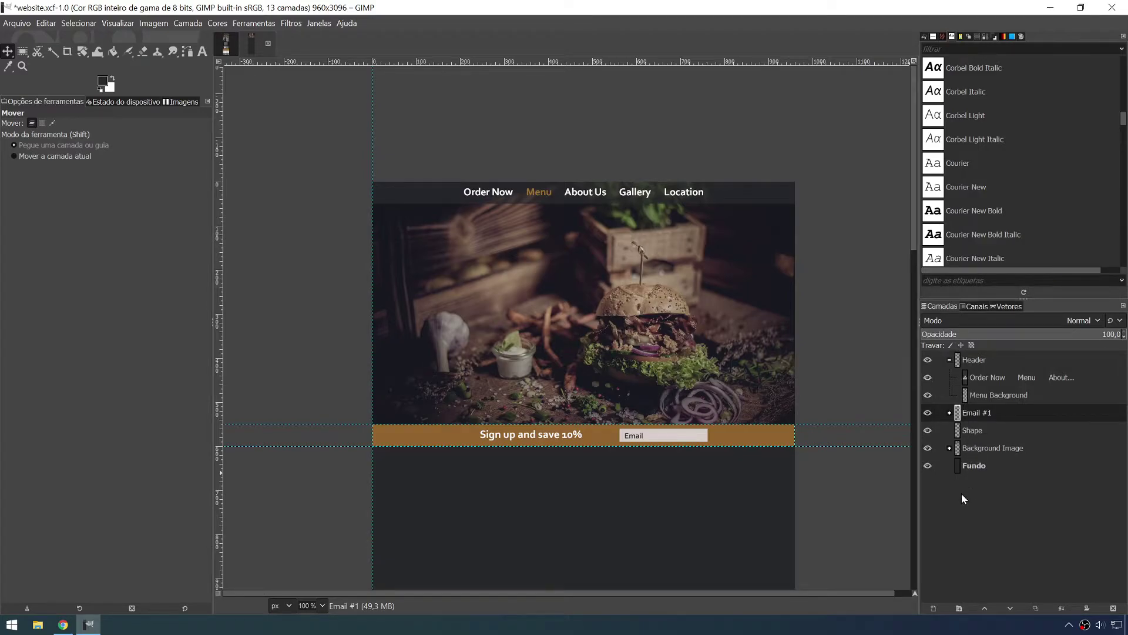
- Select the Shape layer and add a horizontal guide exactly along the page's upper edge
left_click(961, 434)
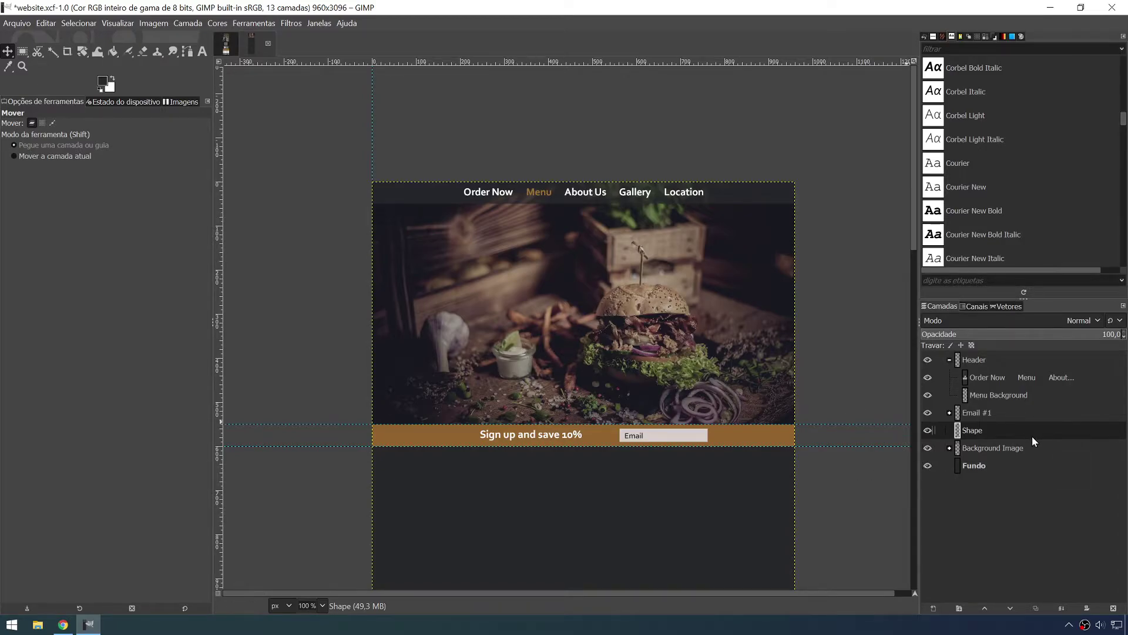
left_click(23, 52)
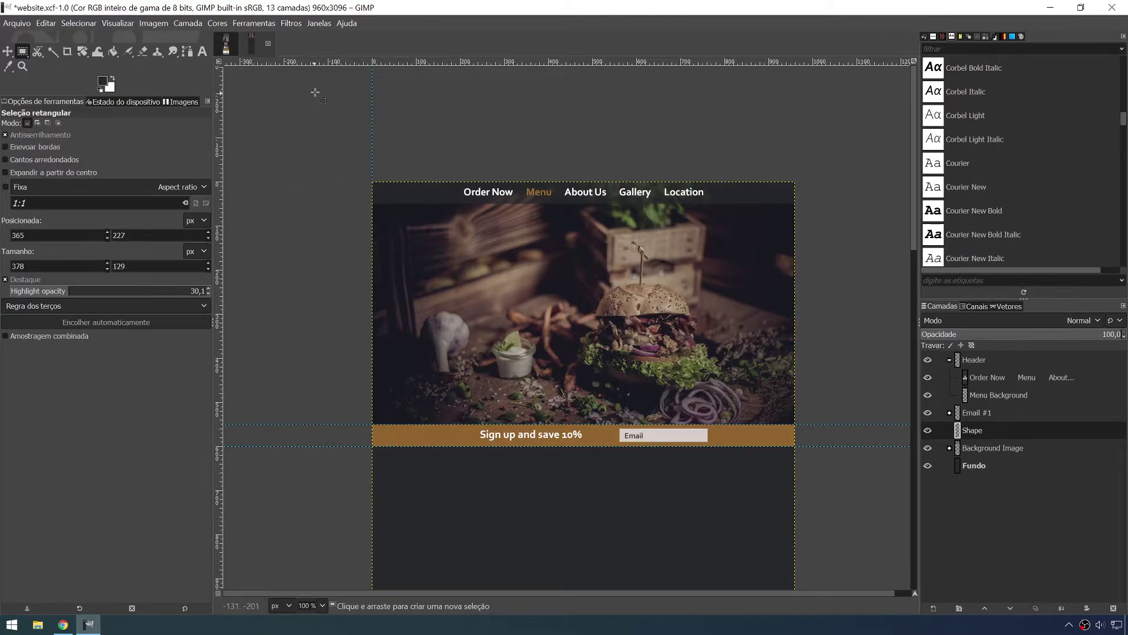
left_click_drag(361, 62, 324, 182)
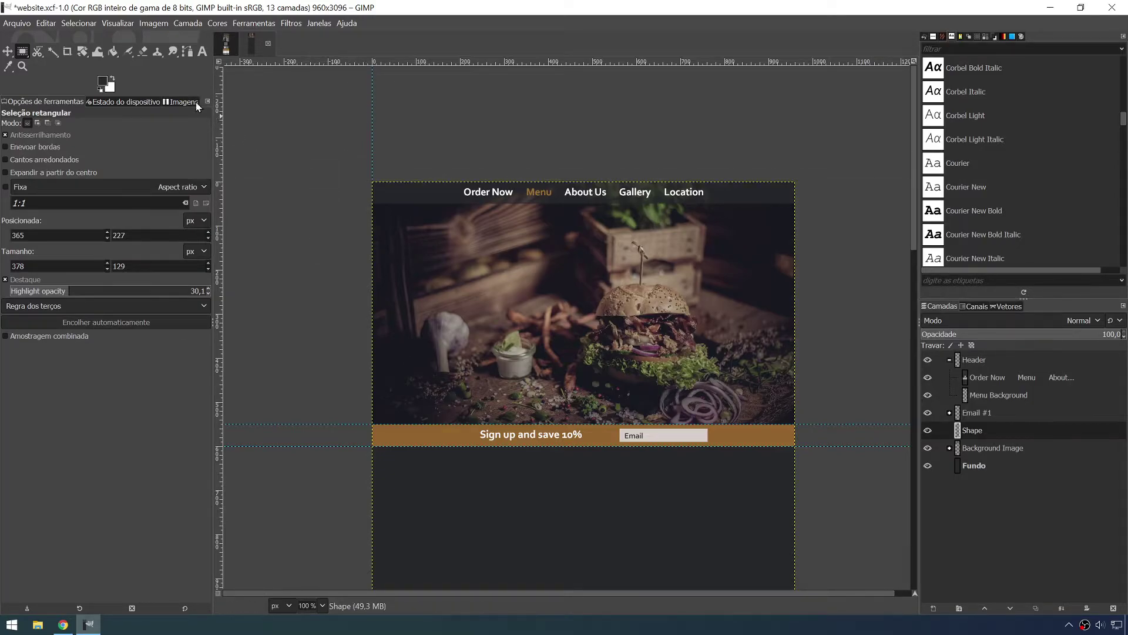
key("3")
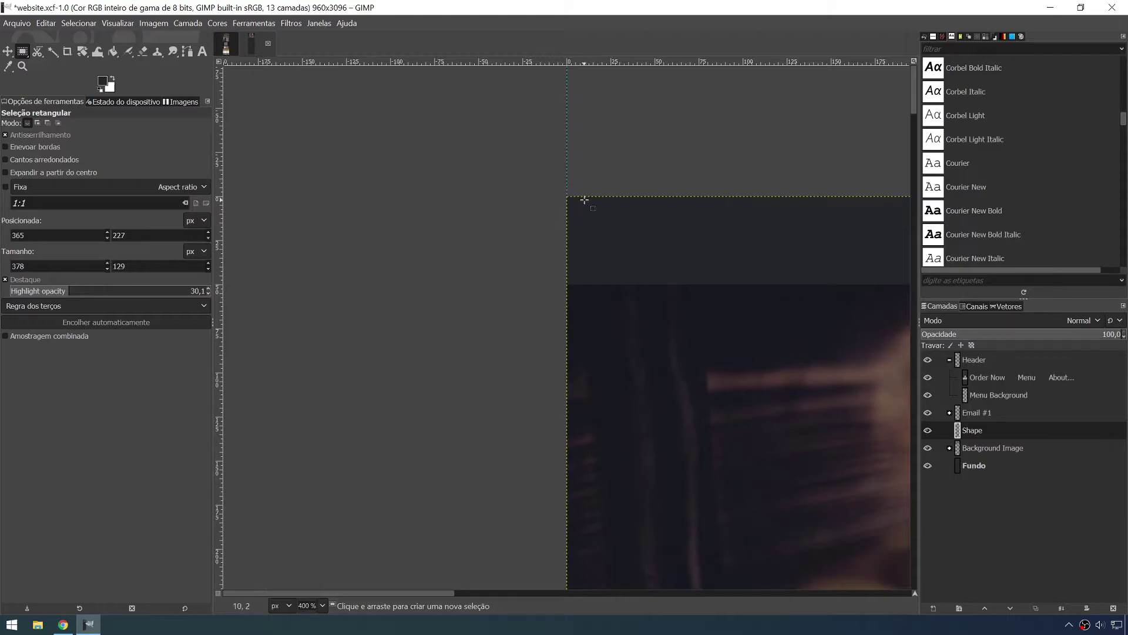
left_click_drag(591, 197, 763, 464)
left_click(689, 360)
left_click_drag(594, 62, 604, 196)
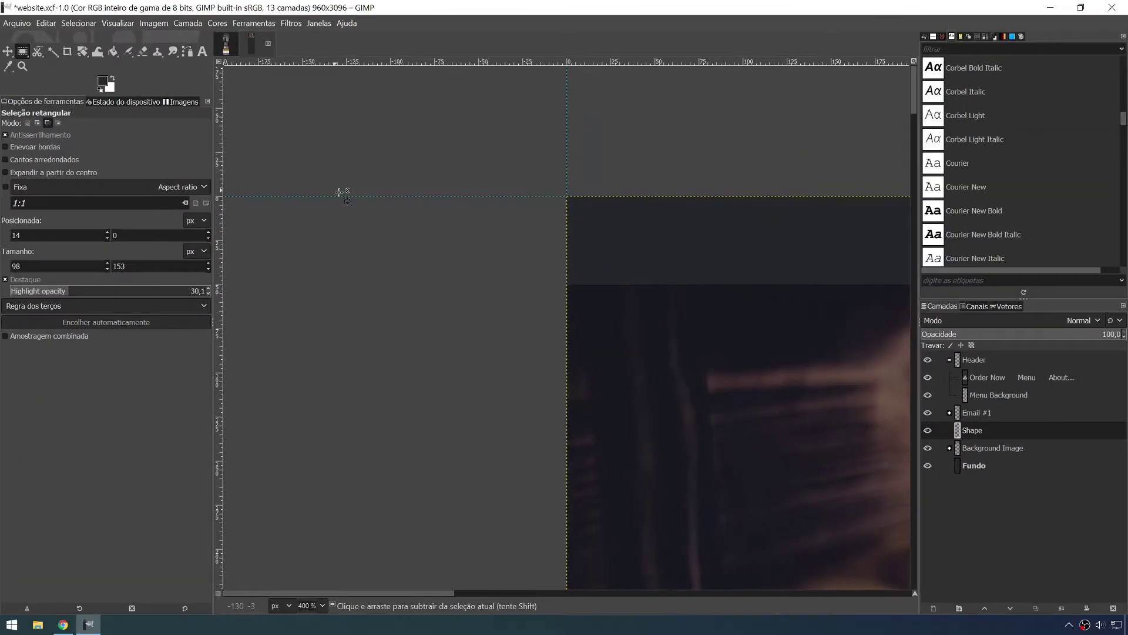
- Make a 600 by 600 px square selection from the page's upper guide to the email bar's lower guide, at X 43
scroll(667, 260, "down", 5)
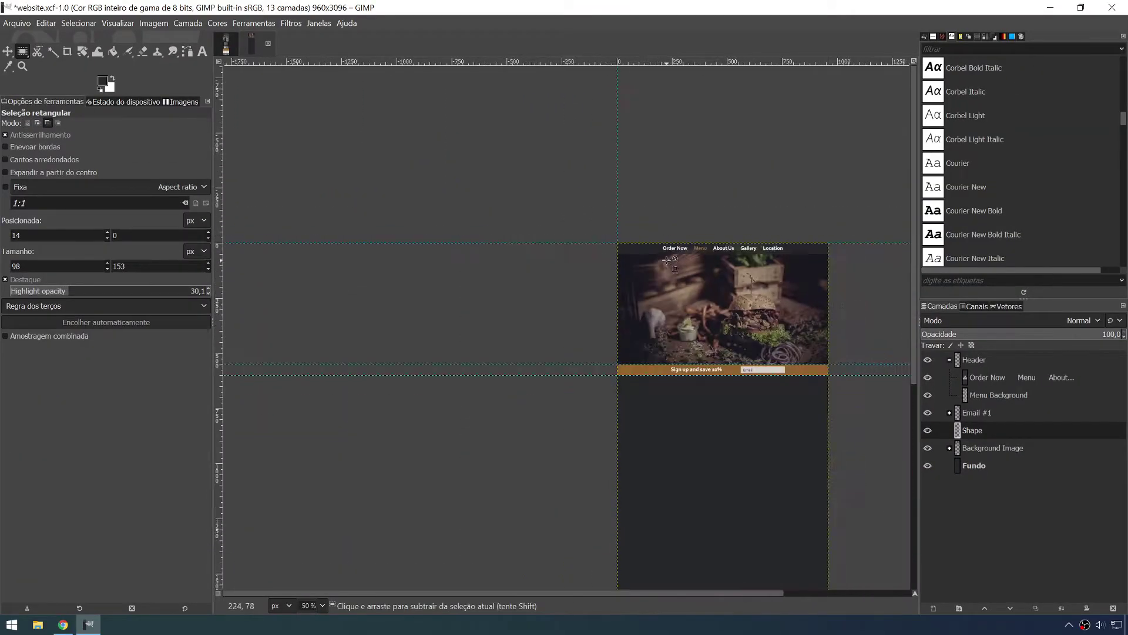
scroll(435, 214, "up", 2)
left_click_drag(424, 178, 506, 442)
key("shift")
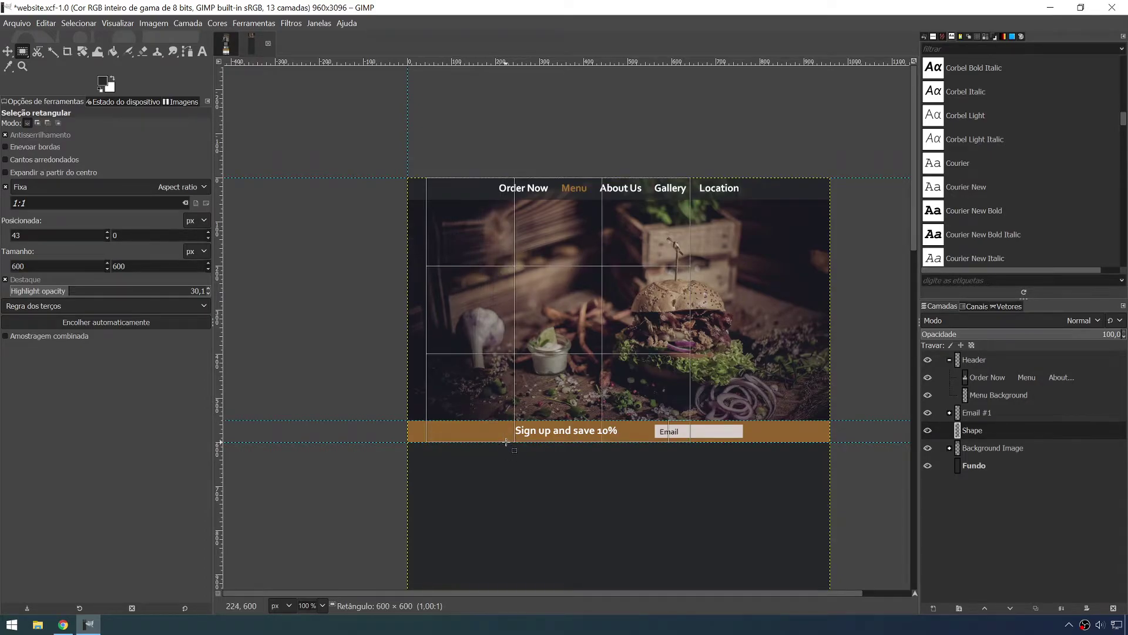
mouse_move(506, 442)
left_mouse_down()
mouse_move(493, 361)
mouse_move(512, 444)
left_mouse_up()
key("shift")
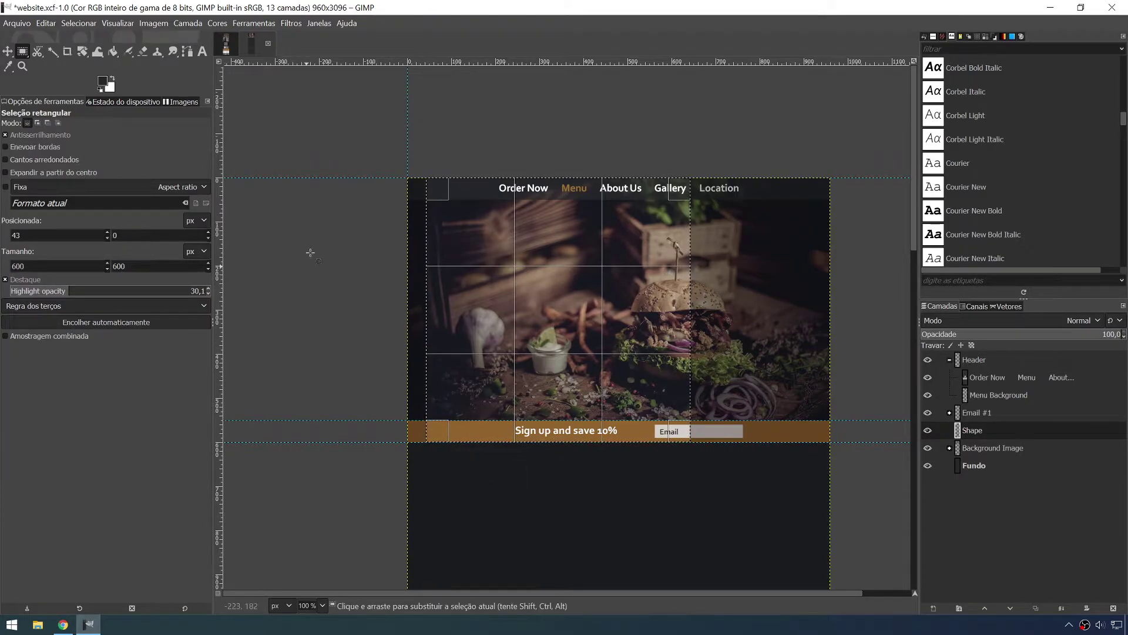
key("Return")
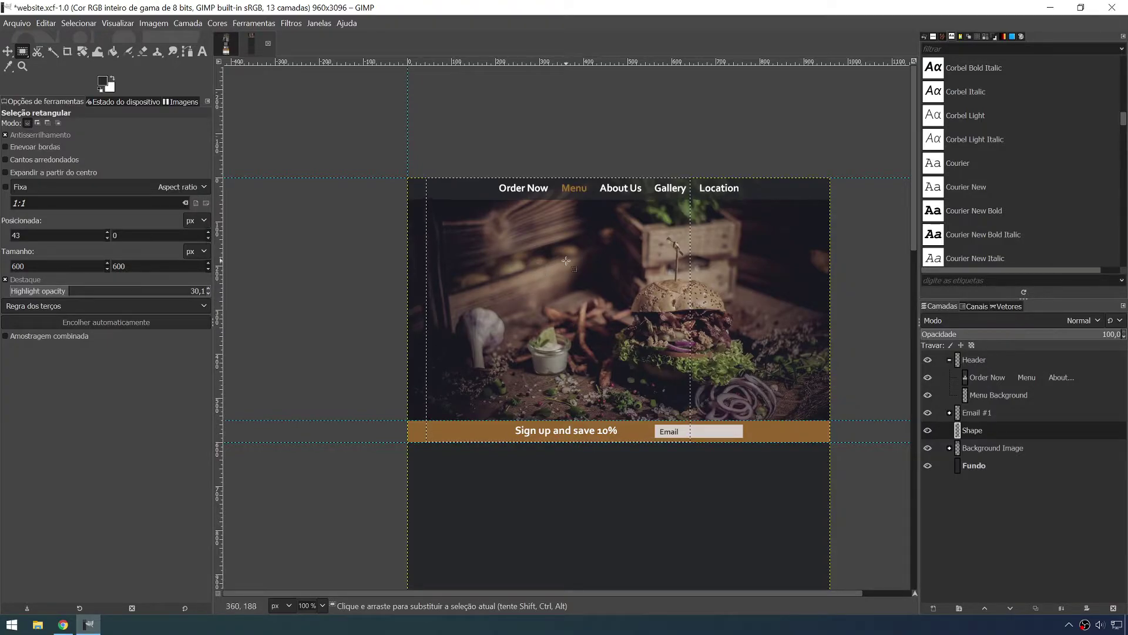
- Sample the page's dark background as the foreground colour and activate the Bucket Fill tool
left_click(114, 52)
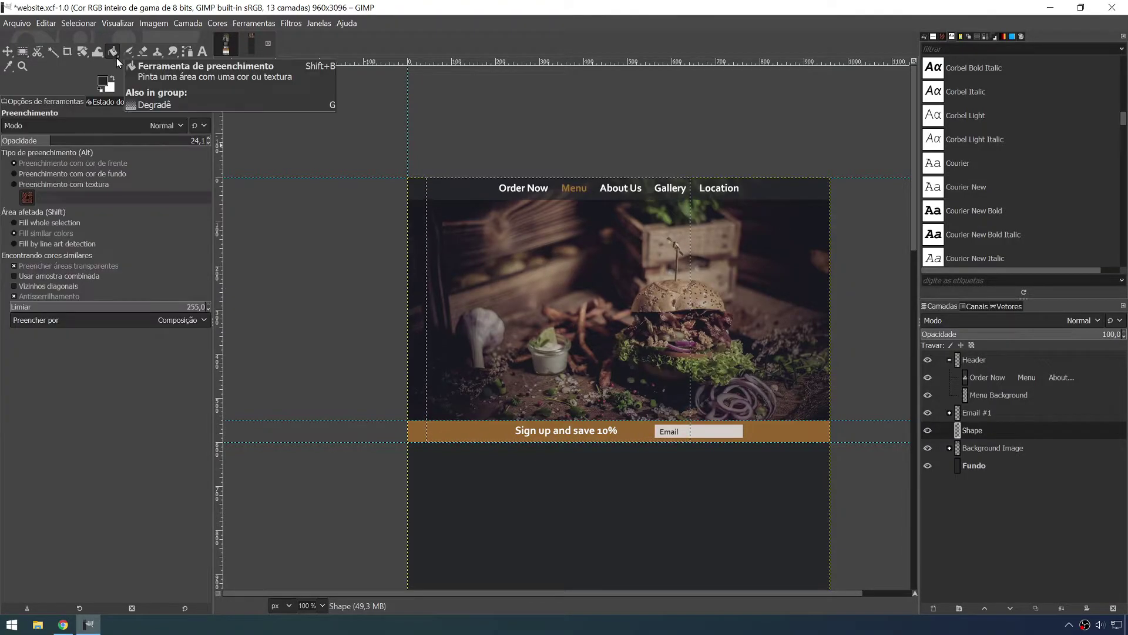
left_click(8, 67)
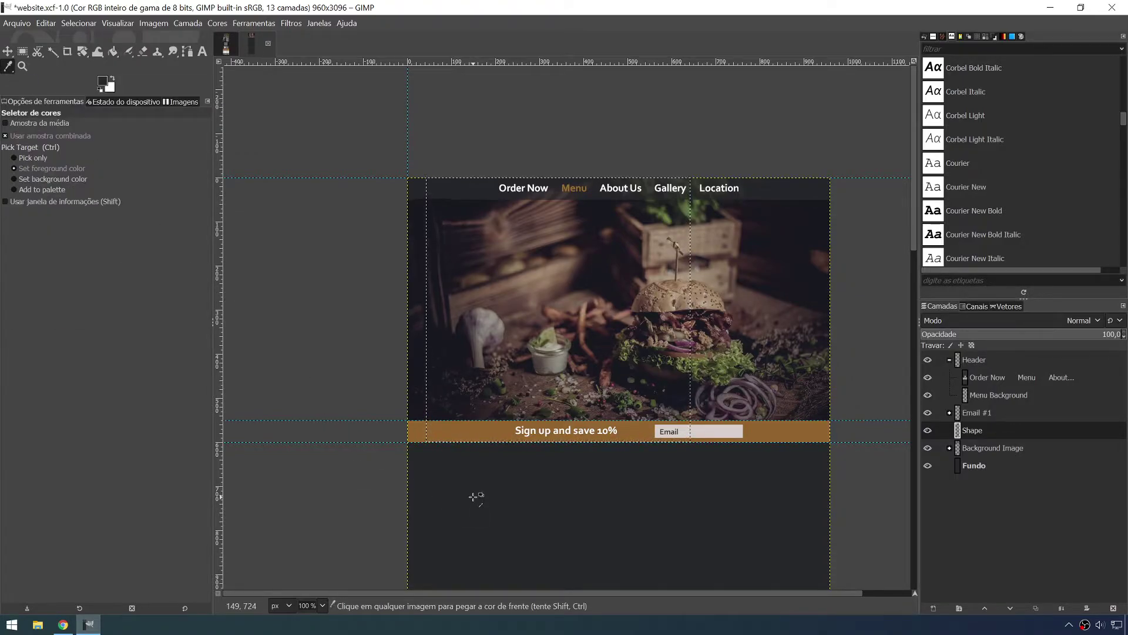
left_click(113, 51)
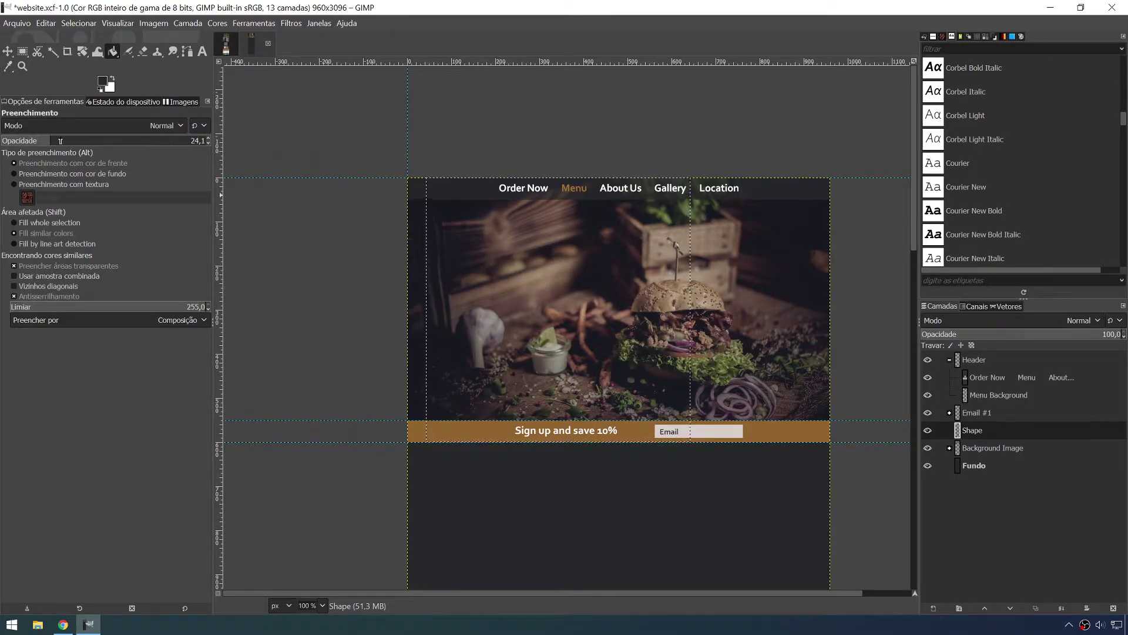
- Try filling the square selection with the dark foreground colour at 100% opacity and undo the fill
left_click_drag(182, 141, 211, 141)
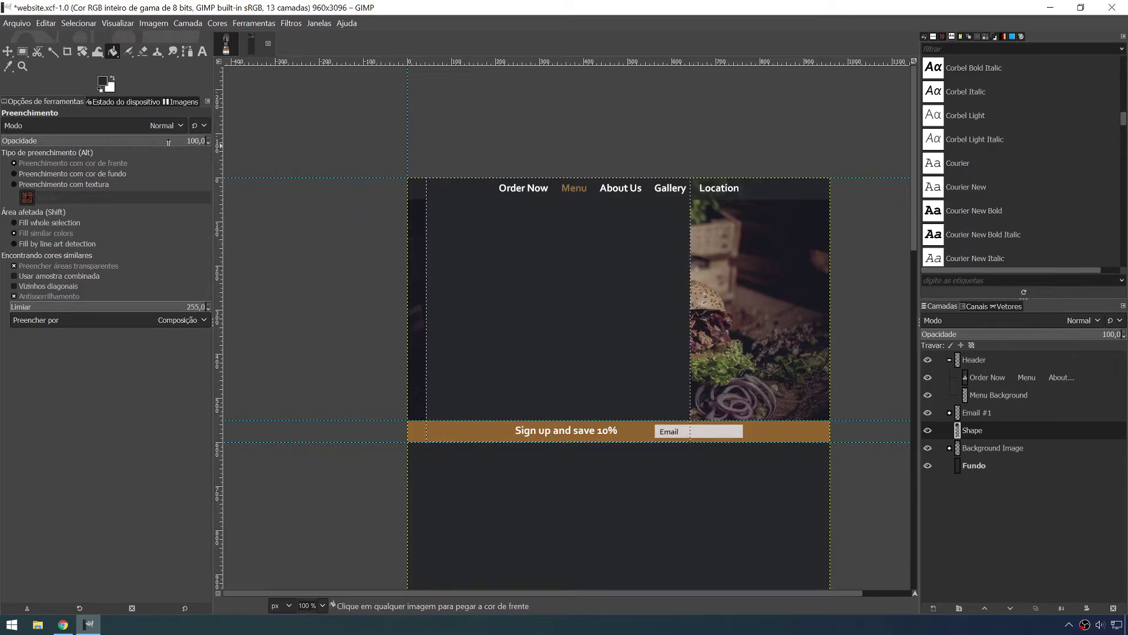
left_click_drag(159, 142, 115, 142)
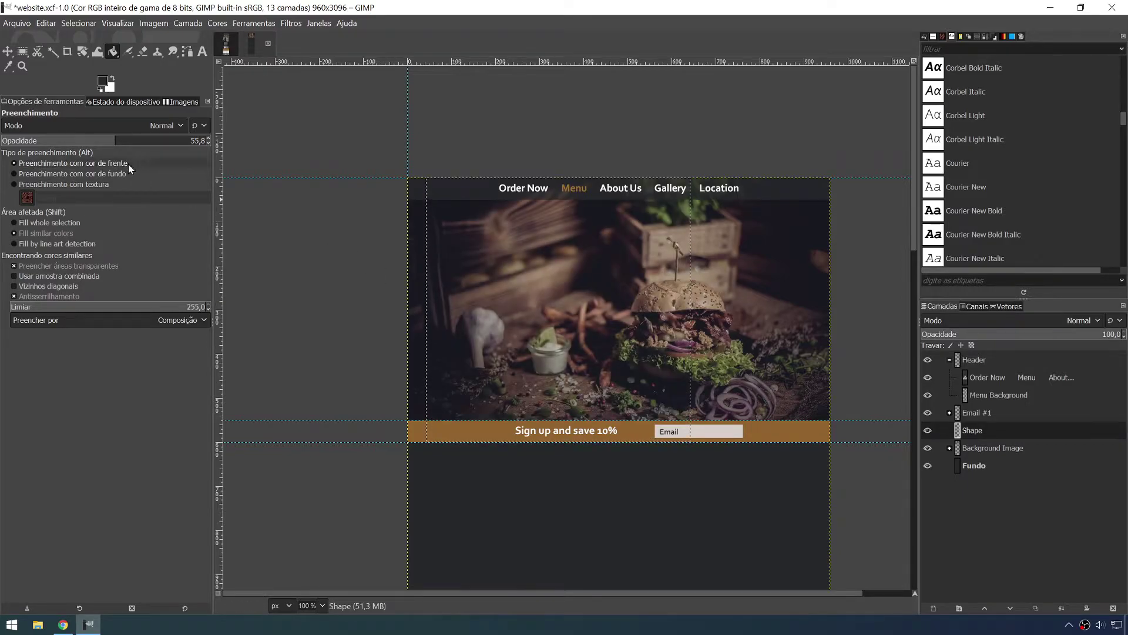
left_click_drag(177, 141, 210, 142)
left_click(490, 412)
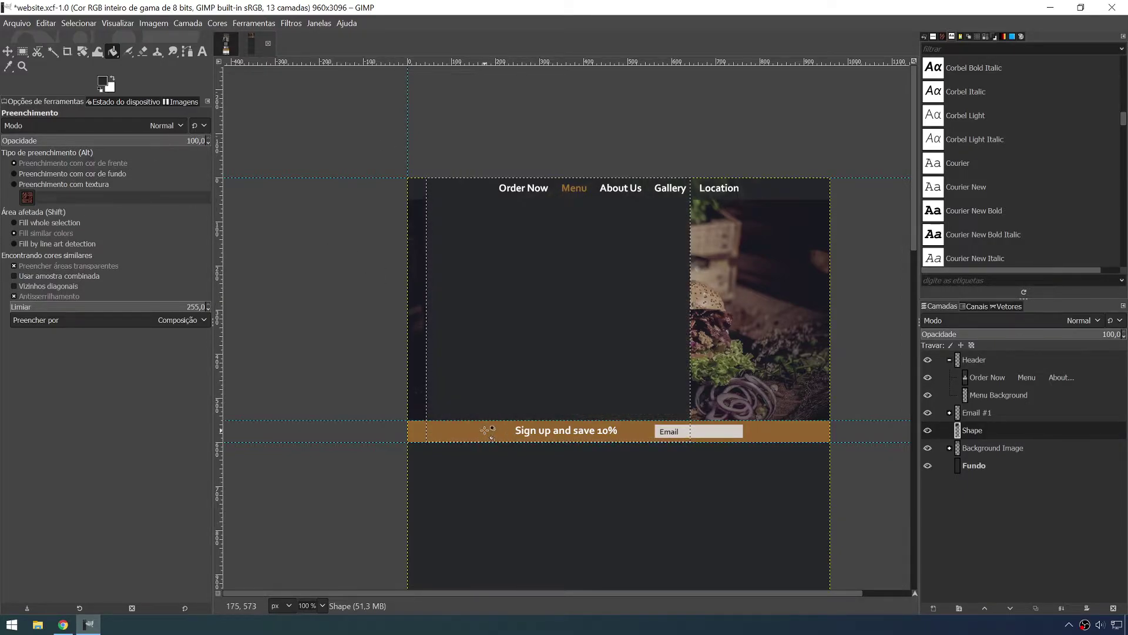
key("ctrl")
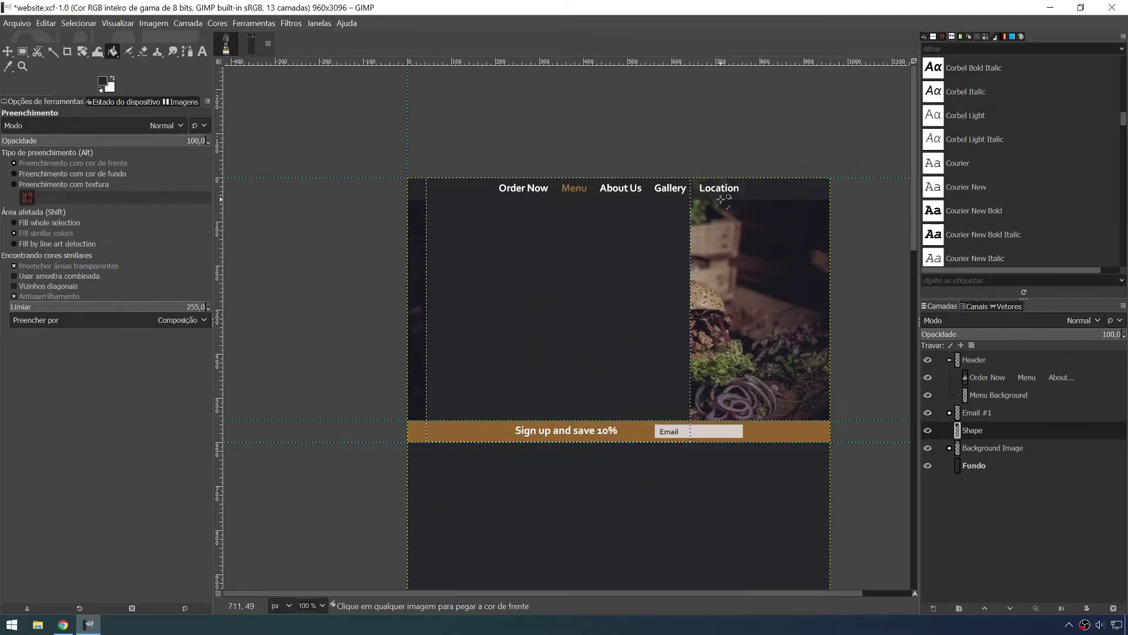
- Set the fill opacity to 90.5 and fill the square selection on the Shape layer with the dark foreground colour
left_click_drag(182, 144, 186, 147)
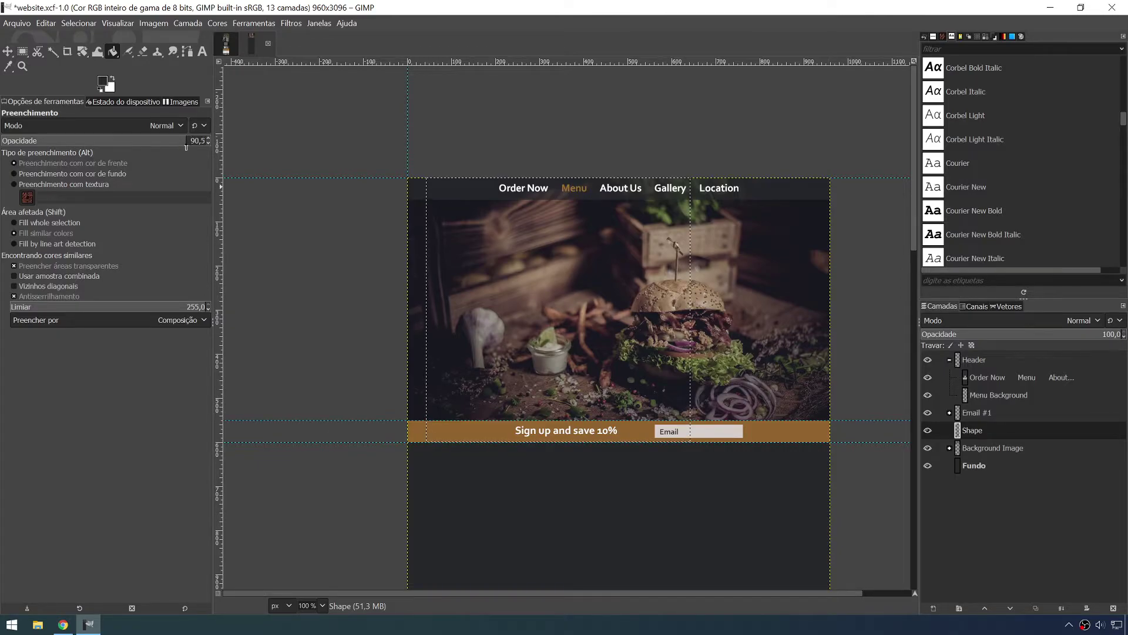
left_click(980, 396)
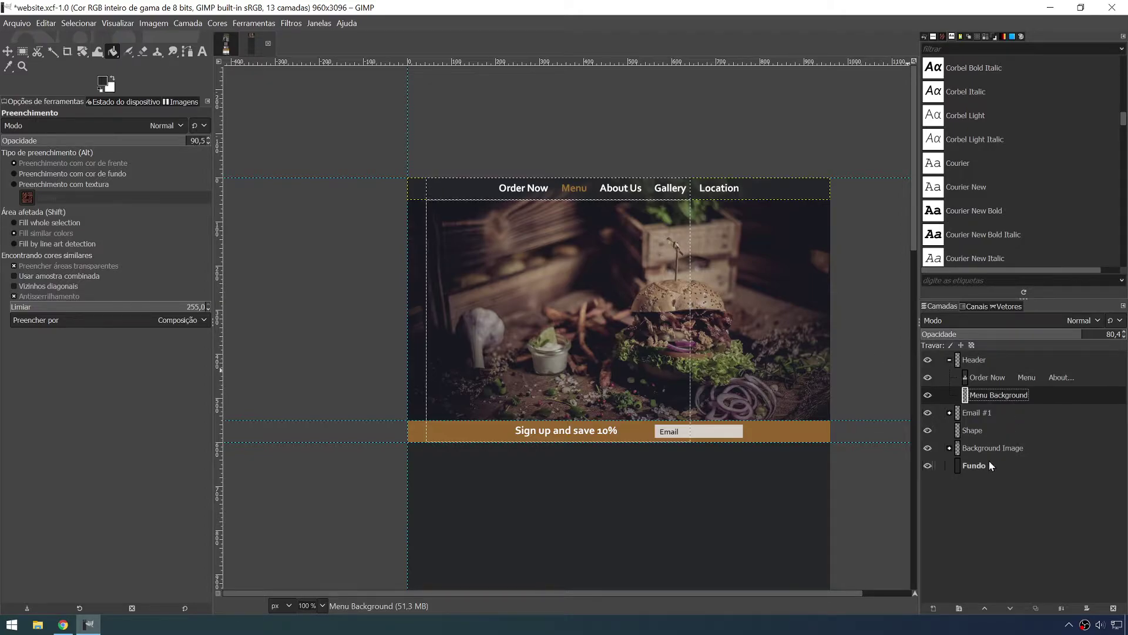
left_click(975, 432)
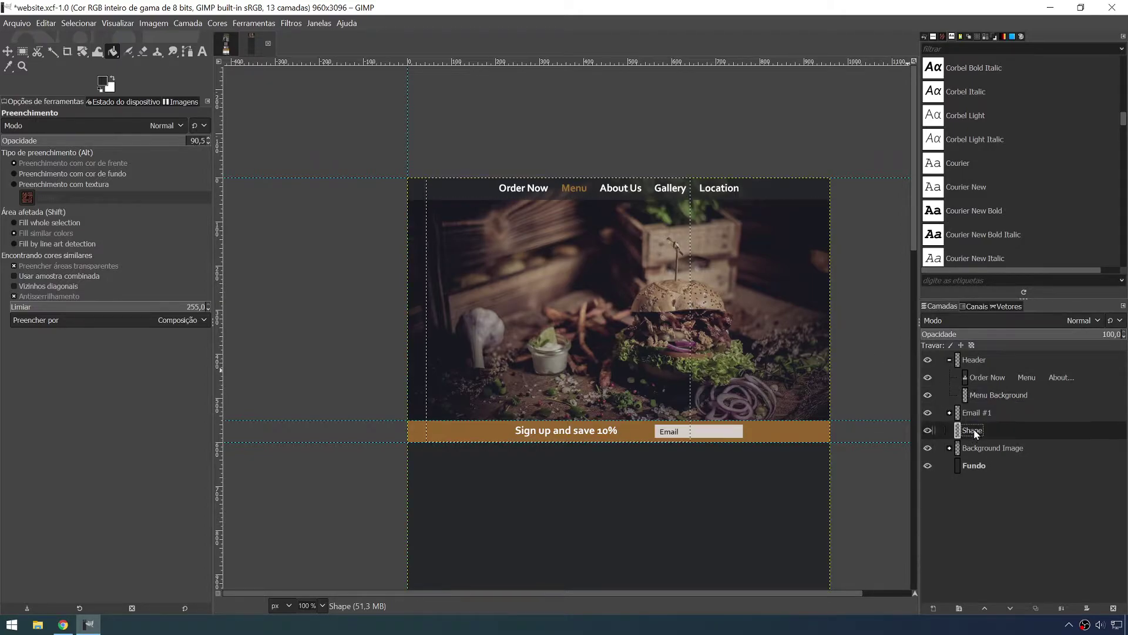
left_click(568, 281)
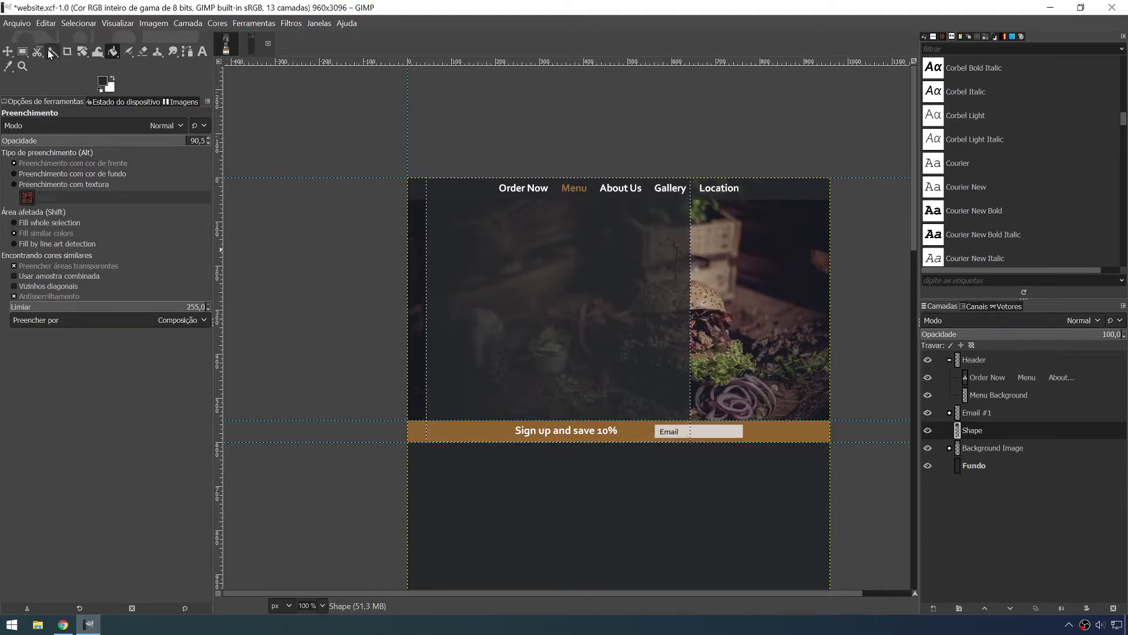
- Activate the Rotate tool for the filled square on the Shape layer
mouse_move(83, 53)
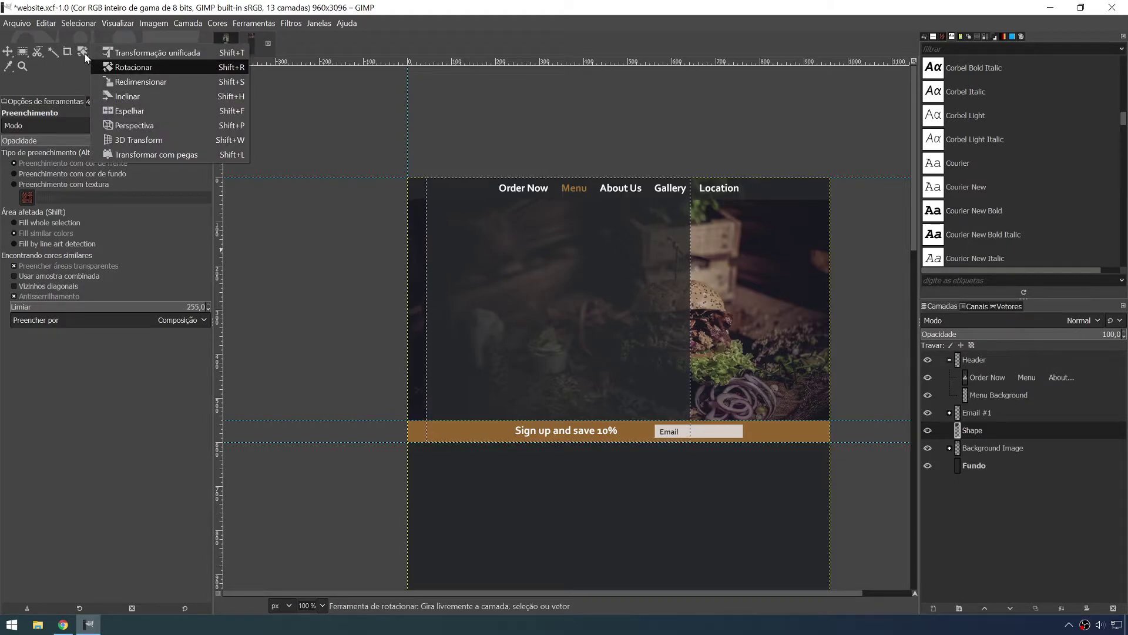
left_click(145, 73)
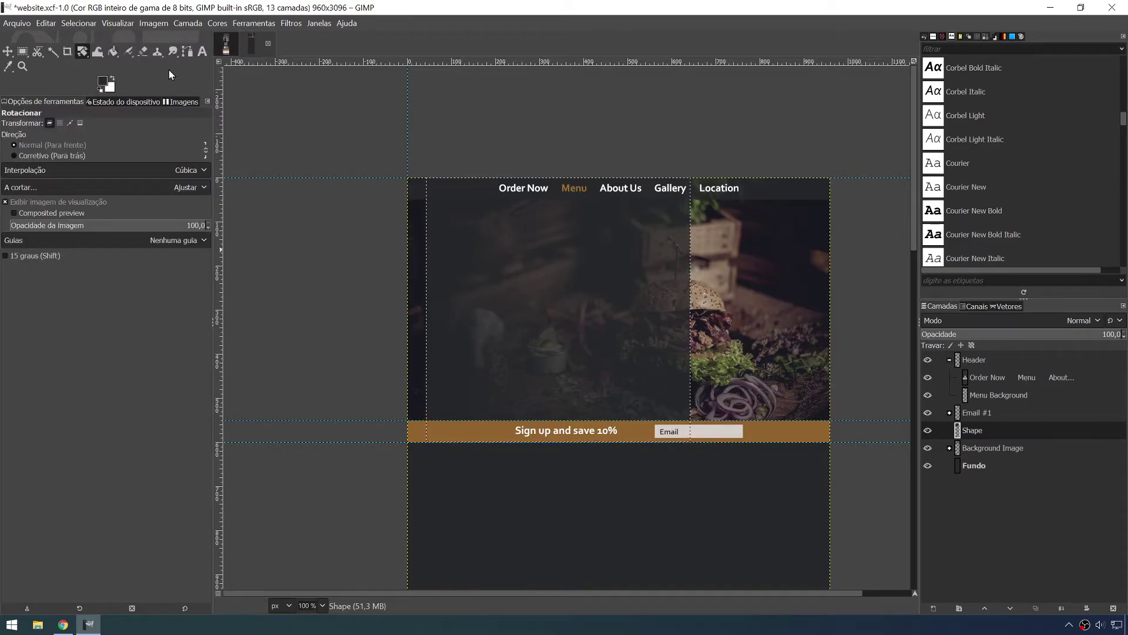
left_click(968, 435)
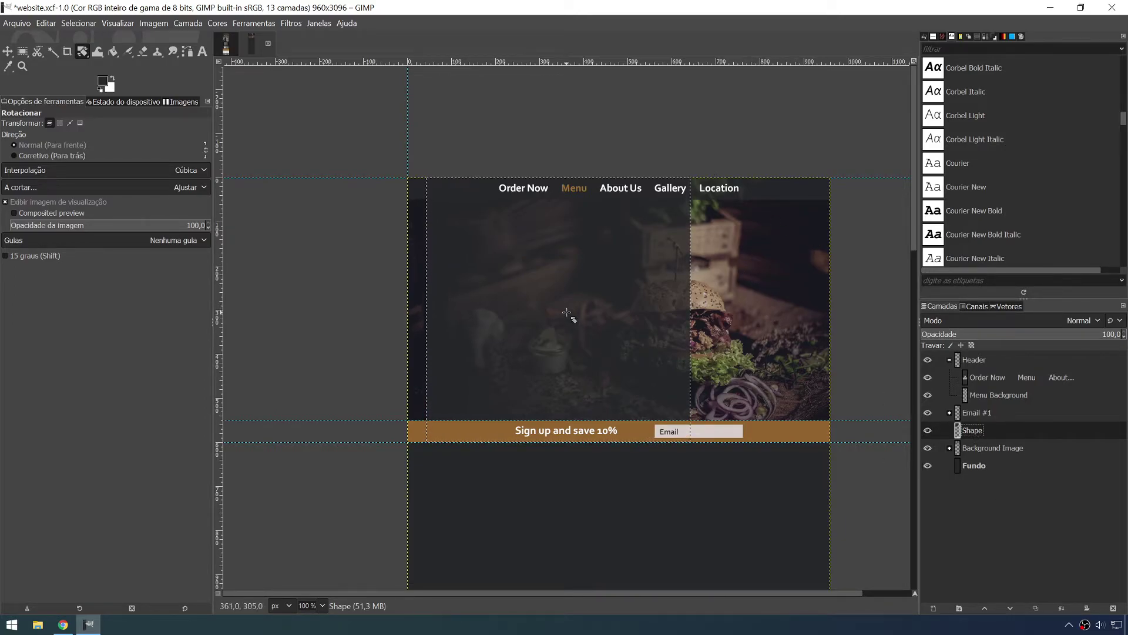
left_click_drag(567, 312, 566, 311)
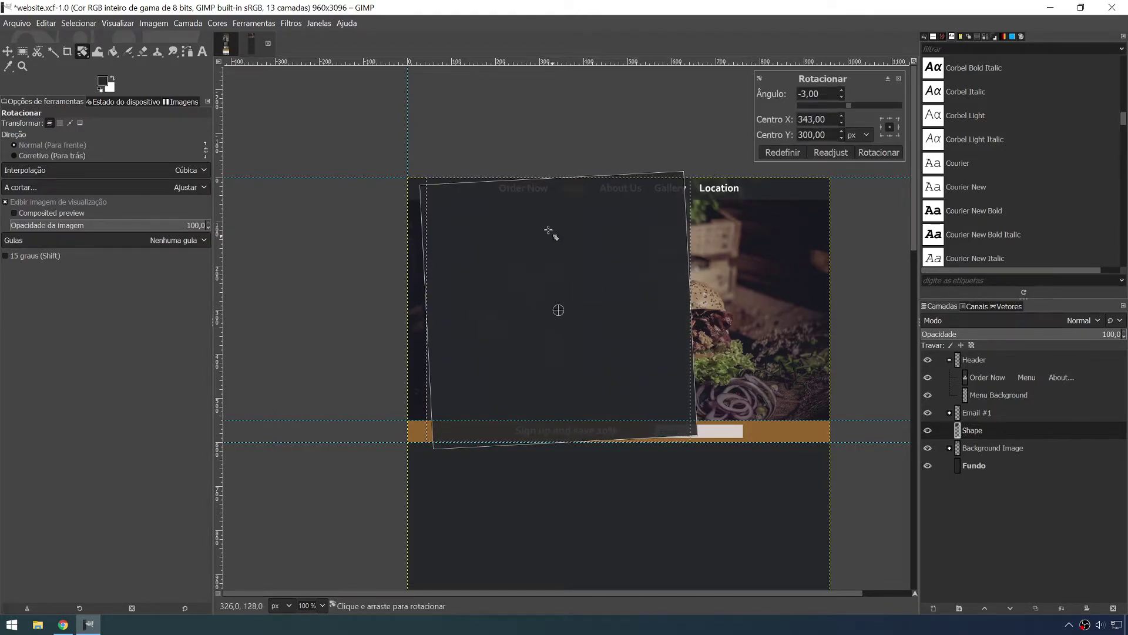
left_click_drag(575, 300, 574, 403)
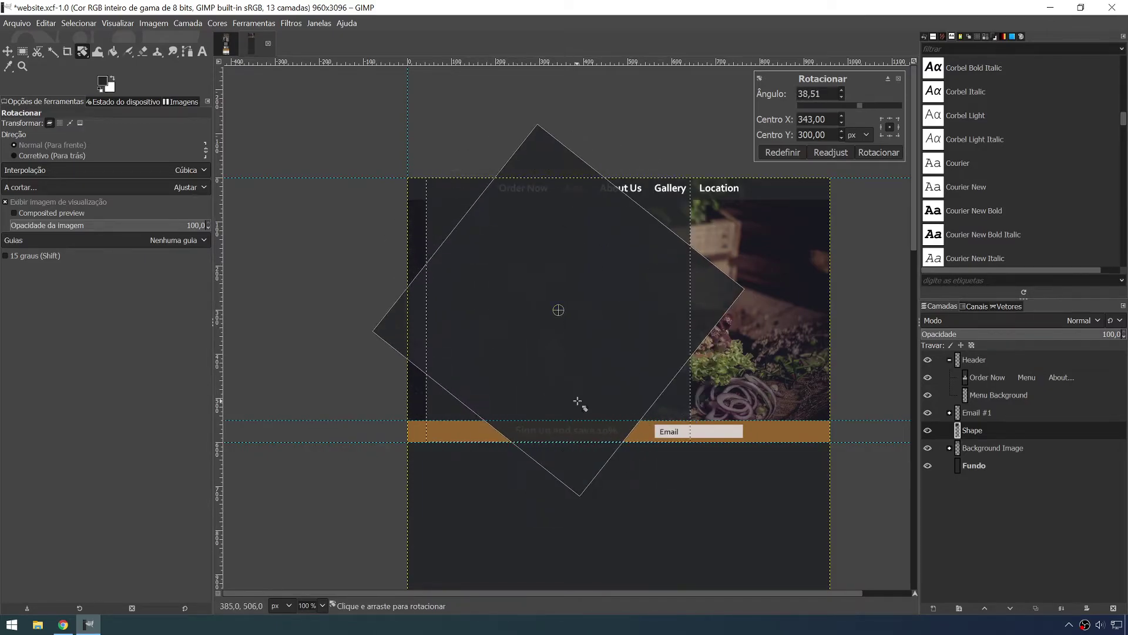
key("Escape")
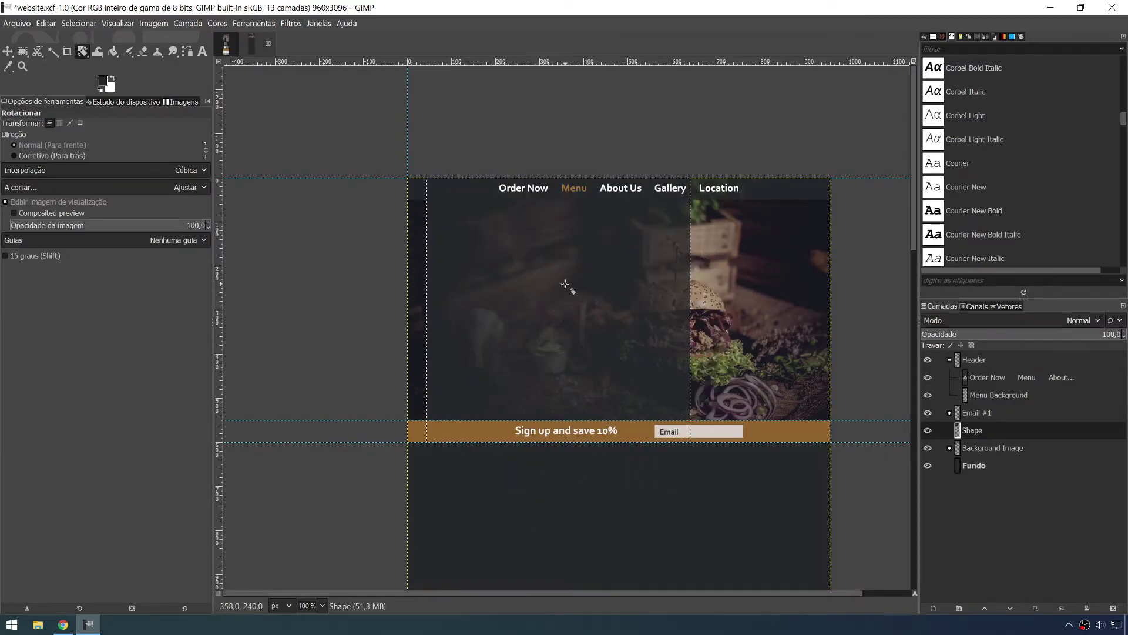
- Rotate the filled square 45 degrees about its centre so that it stands as a diamond
left_click_drag(565, 284, 567, 290)
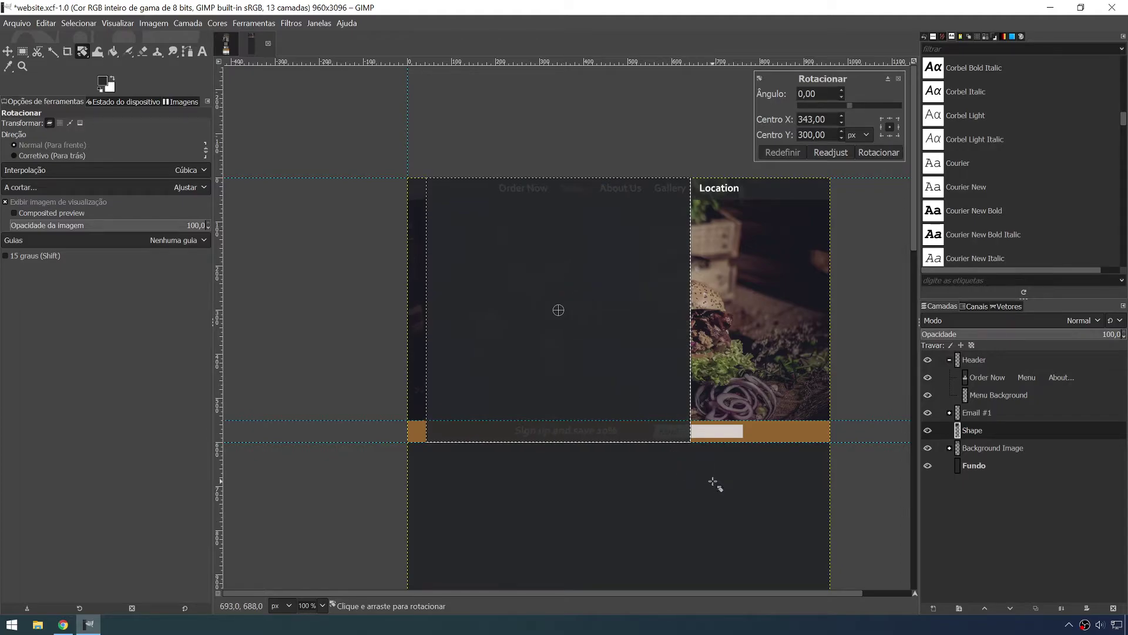
left_click_drag(700, 499, 557, 355)
key("shift")
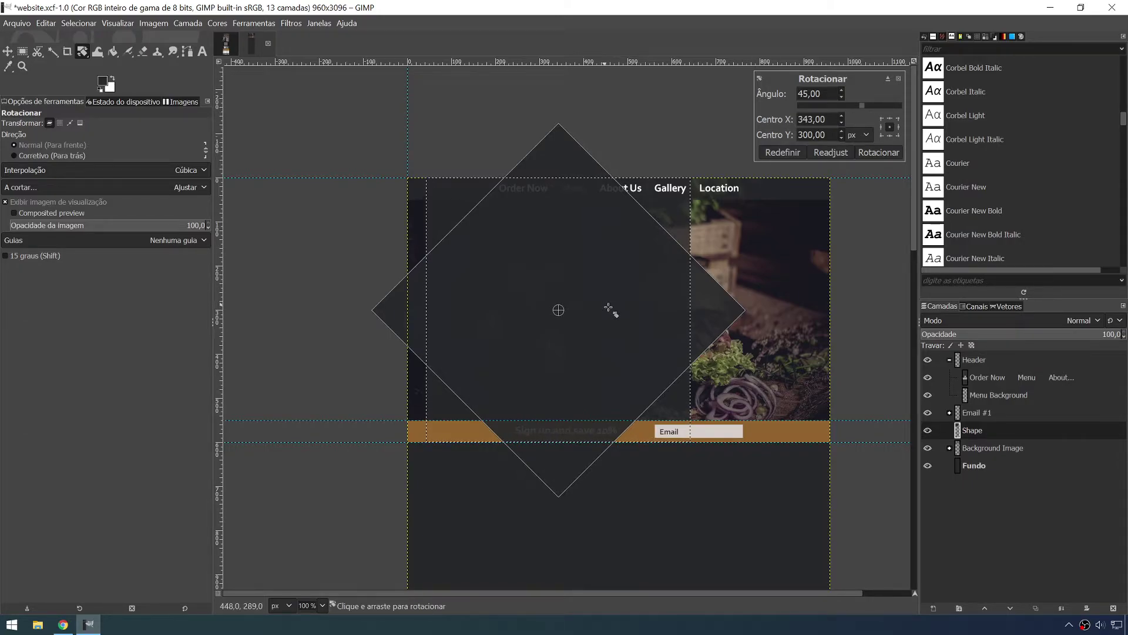
left_click(892, 155)
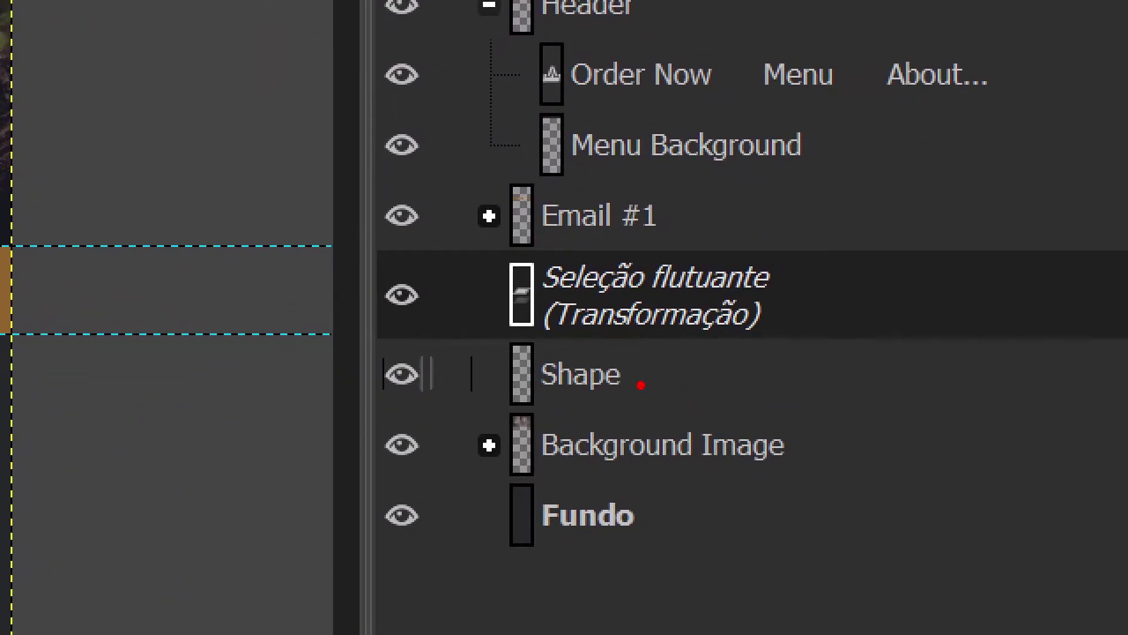
mouse_move(601, 419)
left_mouse_down()
mouse_move(683, 367)
mouse_move(628, 416)
left_mouse_up()
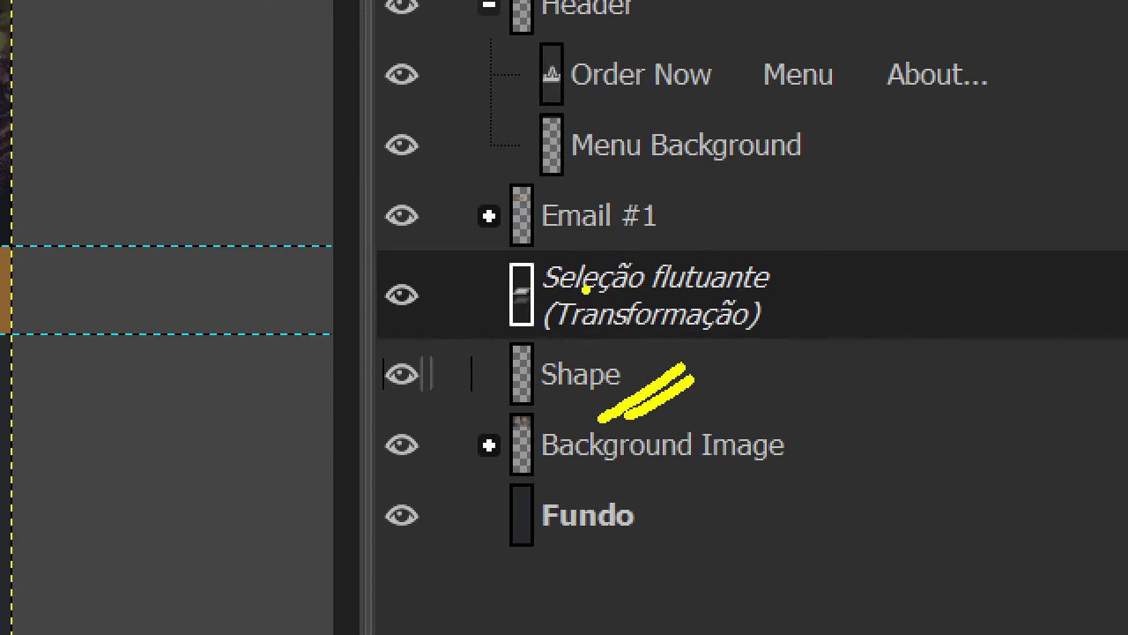
mouse_move(748, 332)
left_mouse_down()
mouse_move(785, 316)
mouse_move(764, 342)
left_mouse_up()
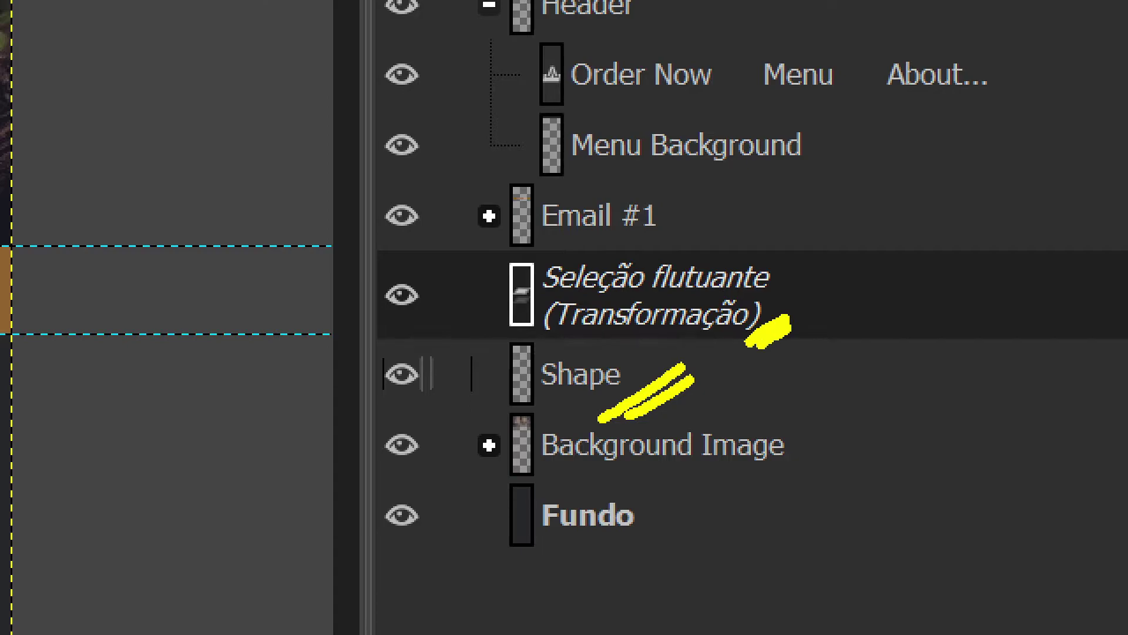
left_click_drag(462, 353, 464, 388)
mouse_move(442, 276)
left_mouse_down()
mouse_move(448, 309)
mouse_move(466, 312)
left_mouse_up()
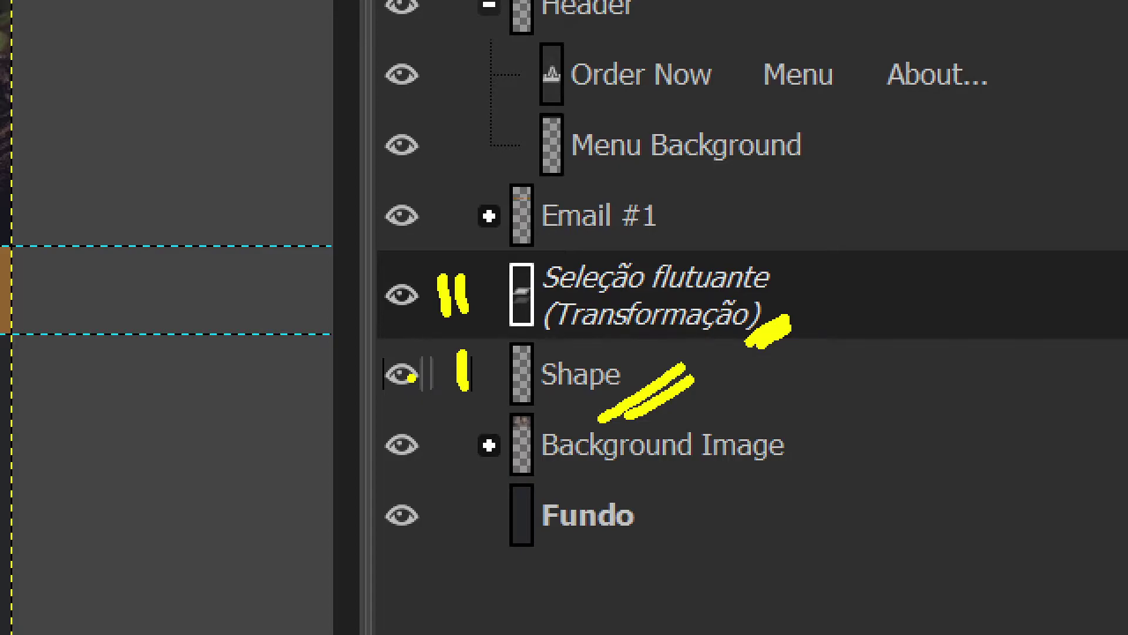
mouse_move(777, 289)
left_mouse_down()
mouse_move(814, 389)
mouse_move(717, 371)
mouse_move(735, 404)
left_mouse_up()
left_click(734, 348)
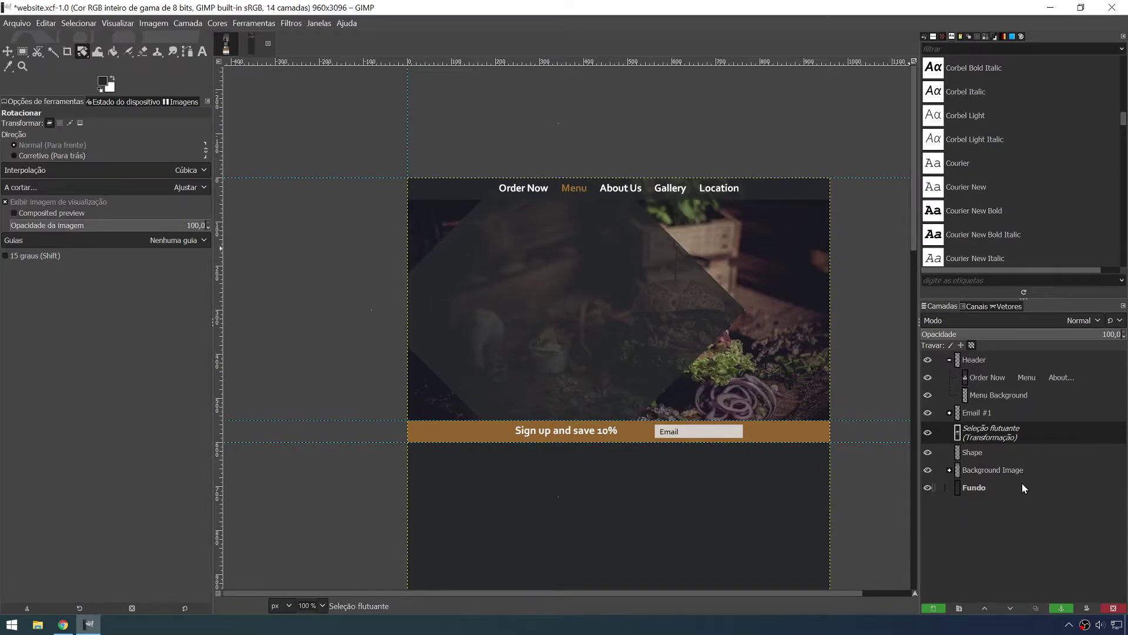
- Move the floating diamond left over the hero image until its right corner sits at about X 455 px
left_click(1001, 455)
left_click(9, 53)
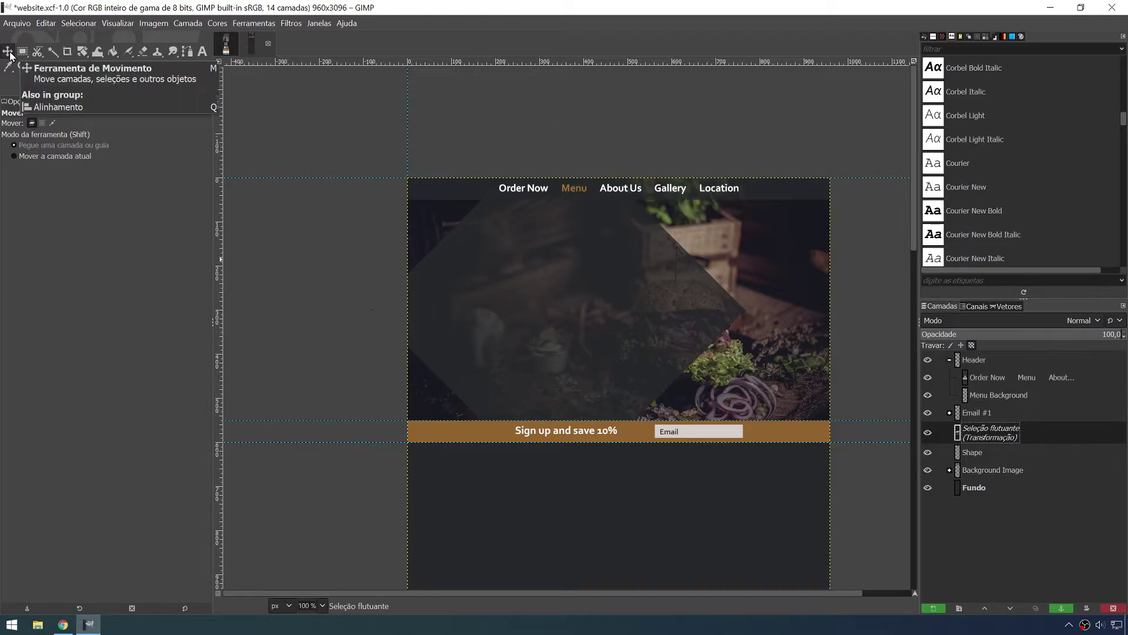
left_click_drag(582, 303, 441, 295)
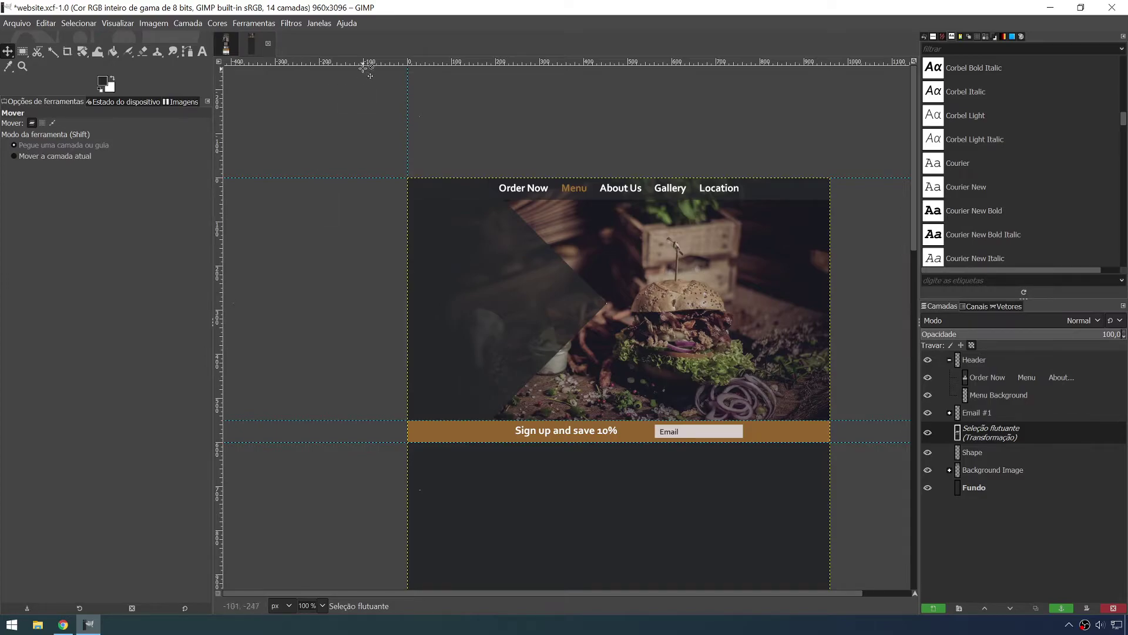
- Add a horizontal guide at Y 300 px and line up the floating diamond's right corner with it
left_click_drag(394, 111, 239, 311)
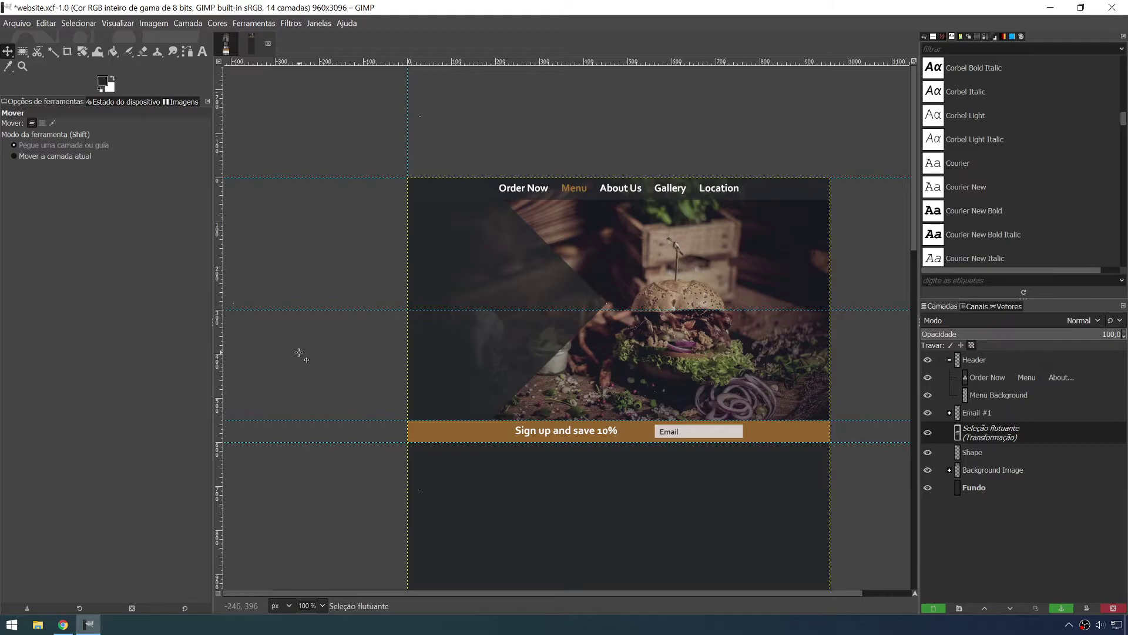
scroll(602, 304, "up", 6, "ctrl")
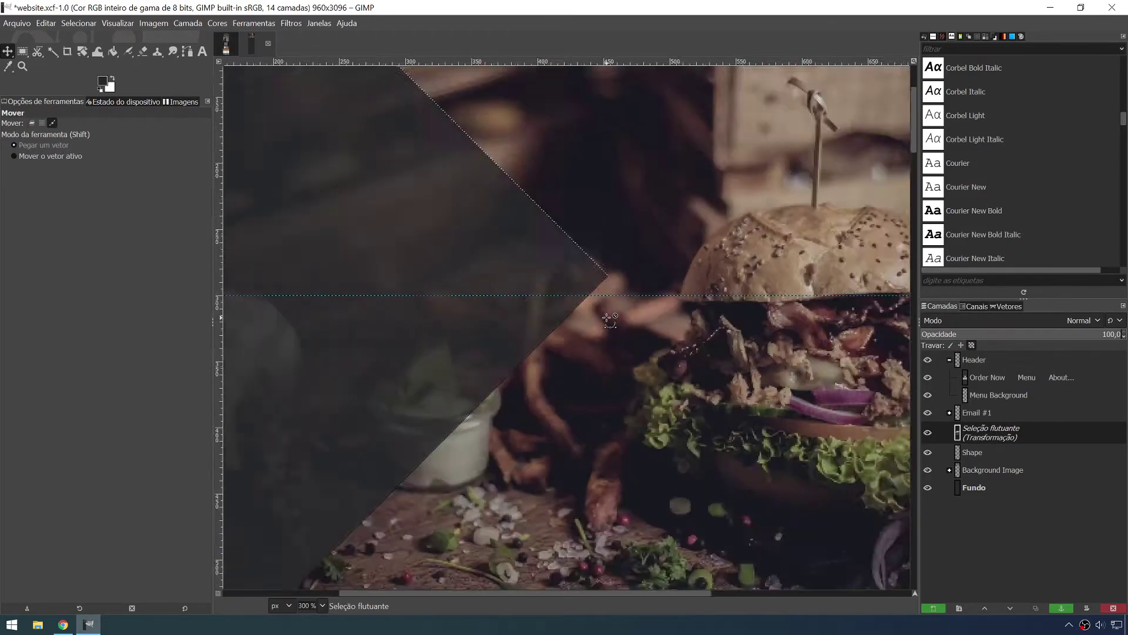
left_click_drag(567, 271, 576, 320)
scroll(573, 417, "up", 5, "ctrl")
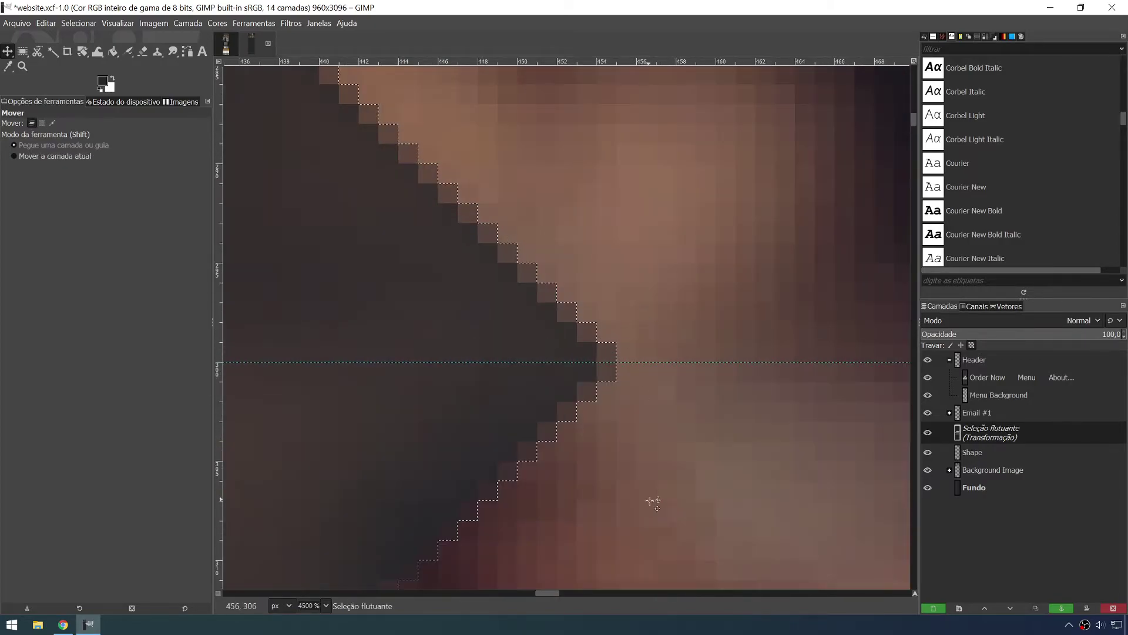
scroll(617, 396, "up", 4, "ctrl")
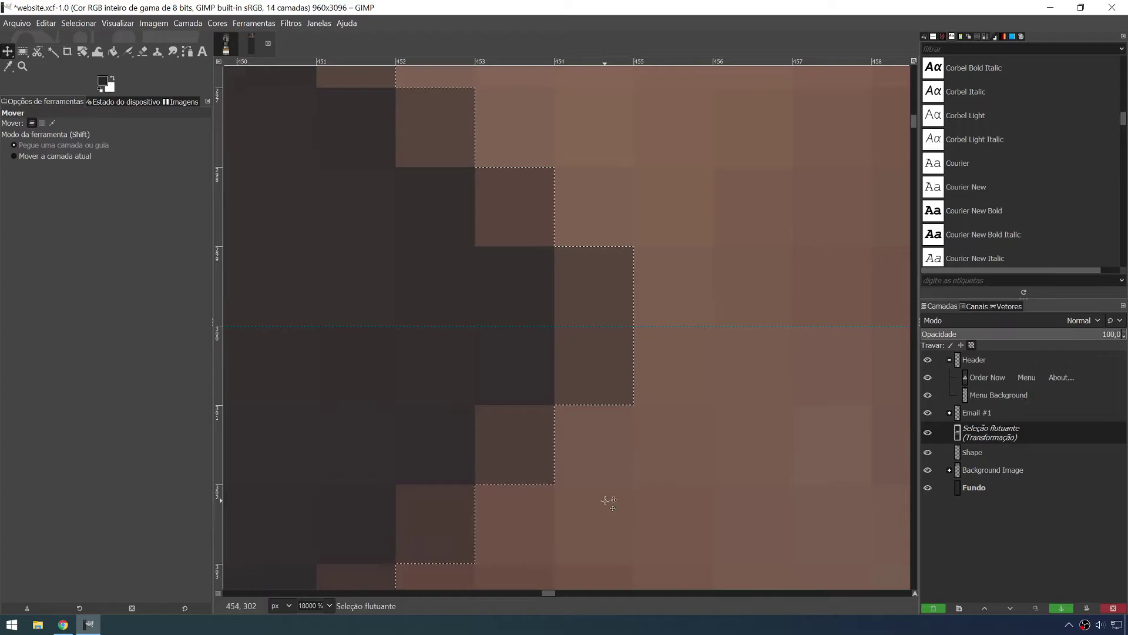
scroll(606, 478, "down", 12, "ctrl")
scroll(606, 477, "down", 5, "ctrl")
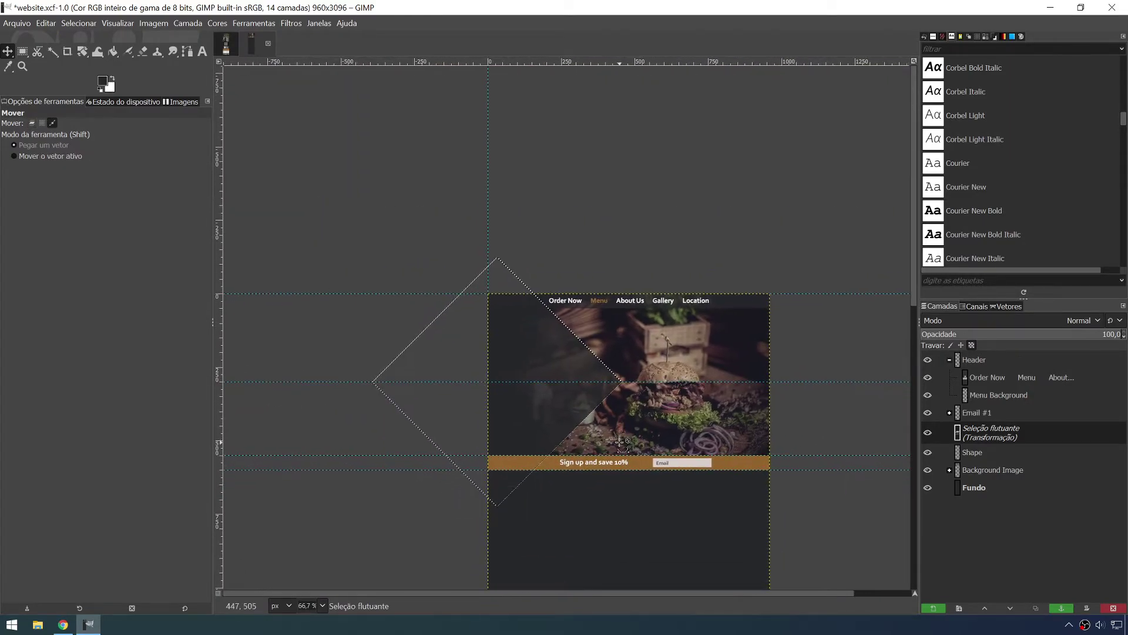
scroll(609, 456, "up", 3, "ctrl")
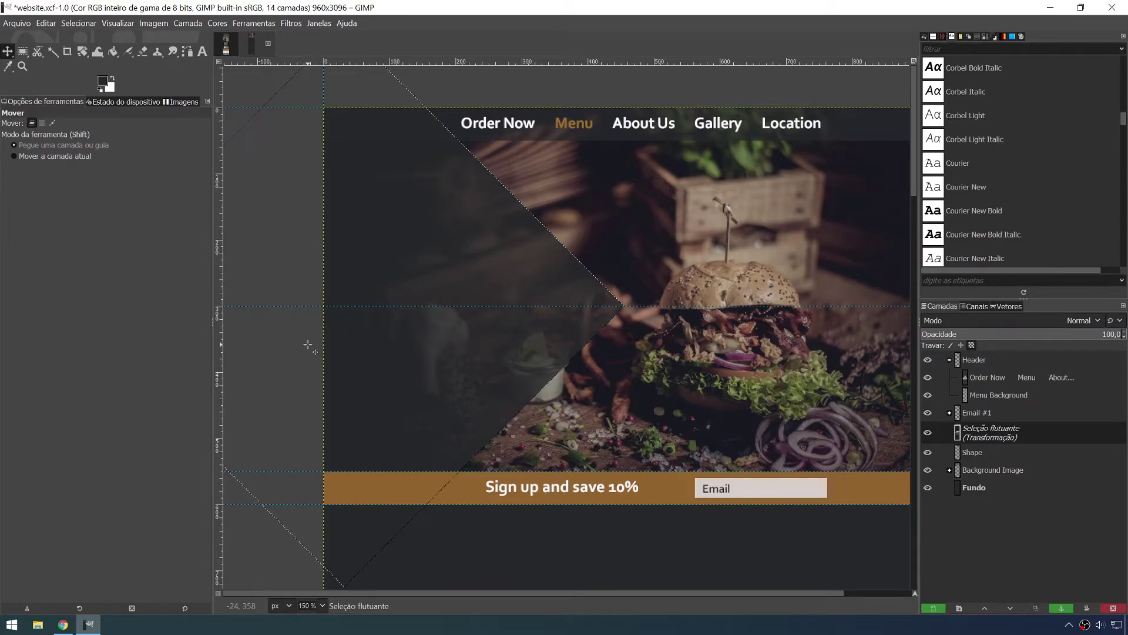
- Anchor the floating diamond to the Shape layer with the Rectangle Select tool and make that layer active
left_click_drag(427, 225, 481, 232)
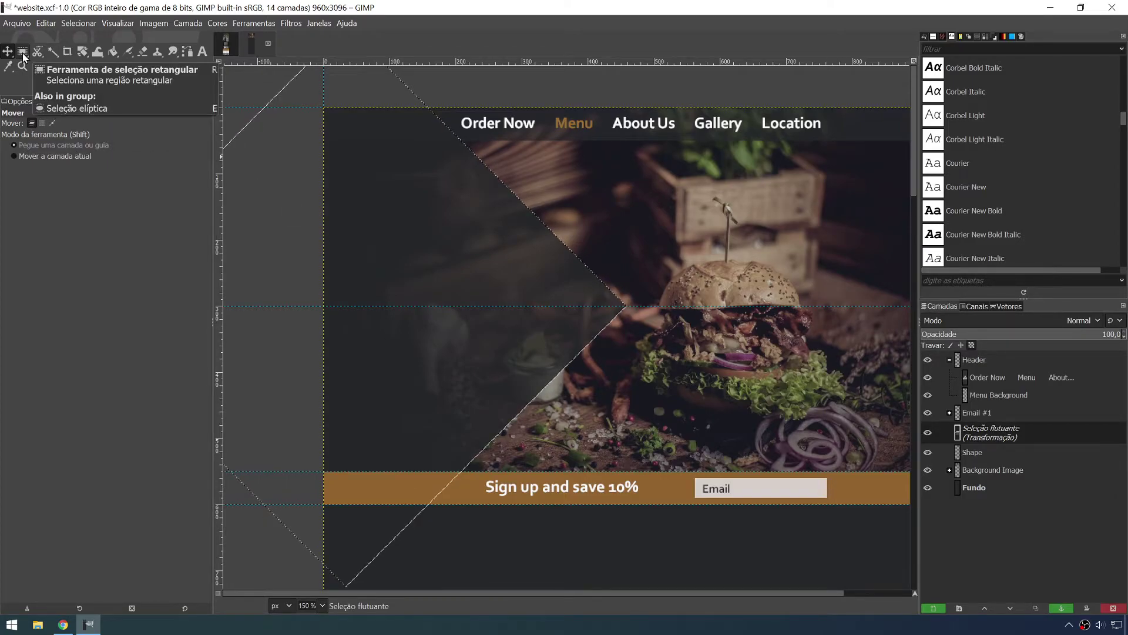
left_click(23, 54)
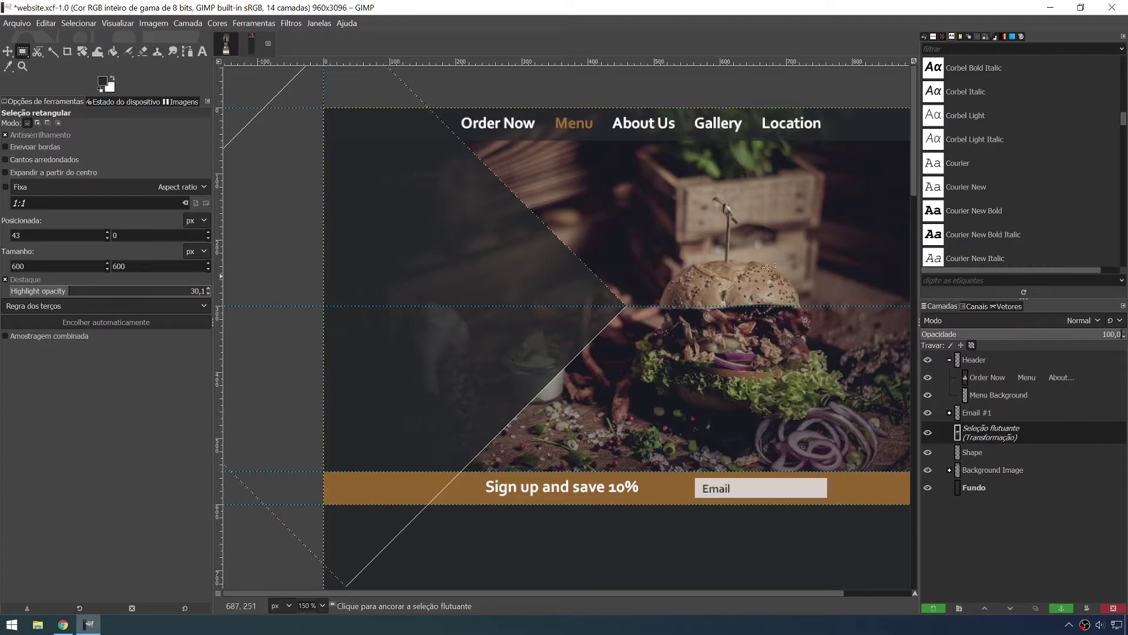
left_click(703, 201)
left_click(970, 430)
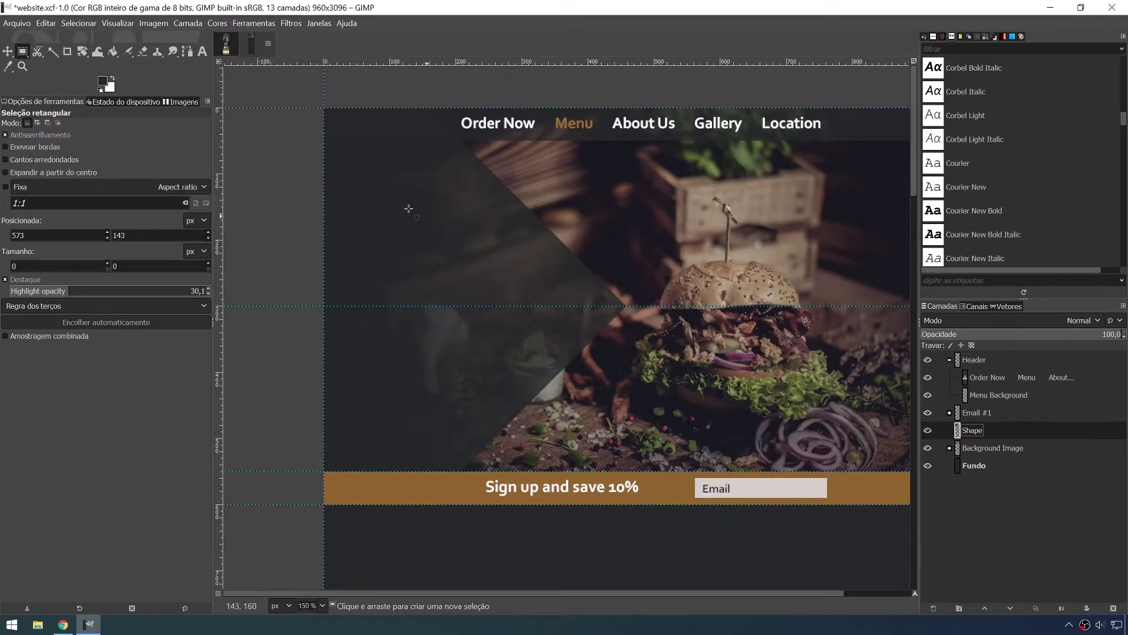
- Try moving the anchored Shape layer across the hero image and undo the move
key("m")
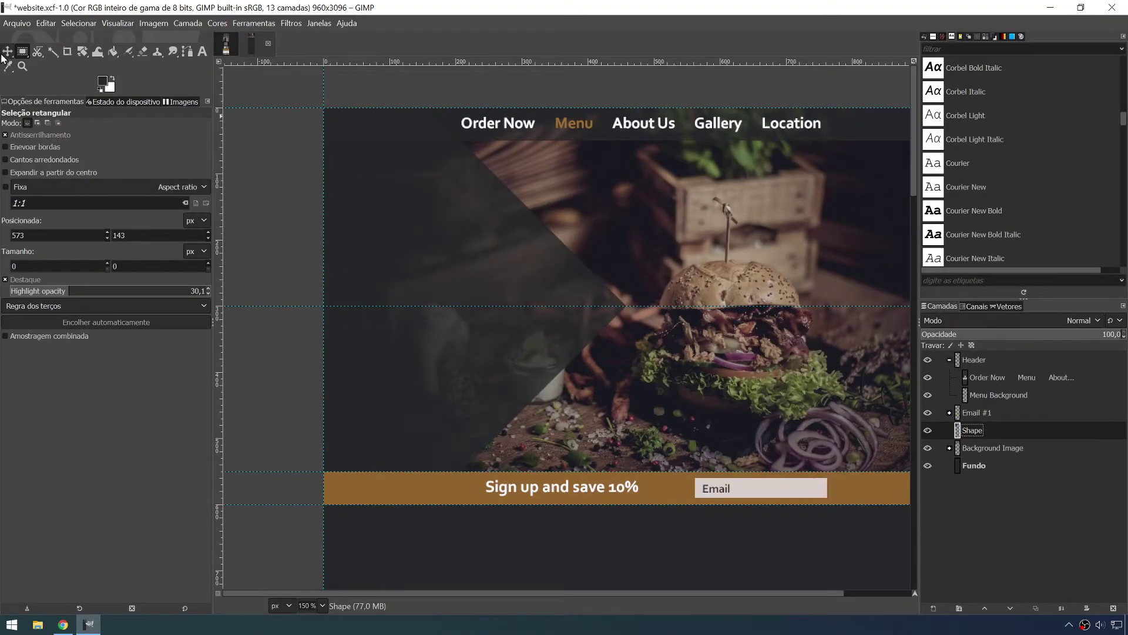
left_click_drag(445, 206, 664, 235)
key("ctrl+z")
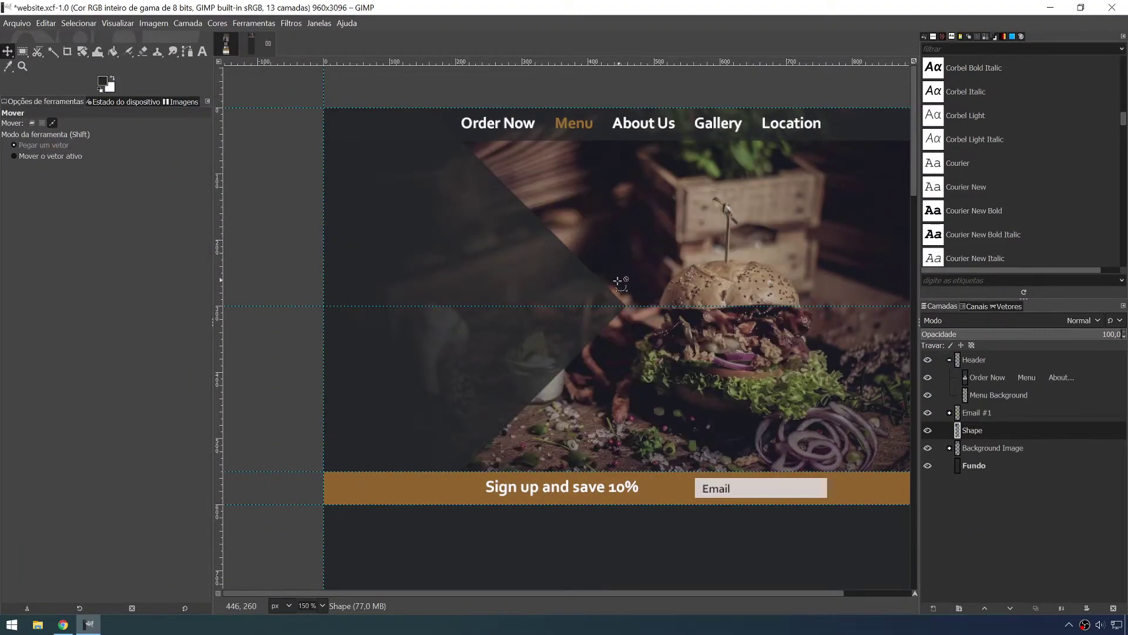
left_click(989, 429)
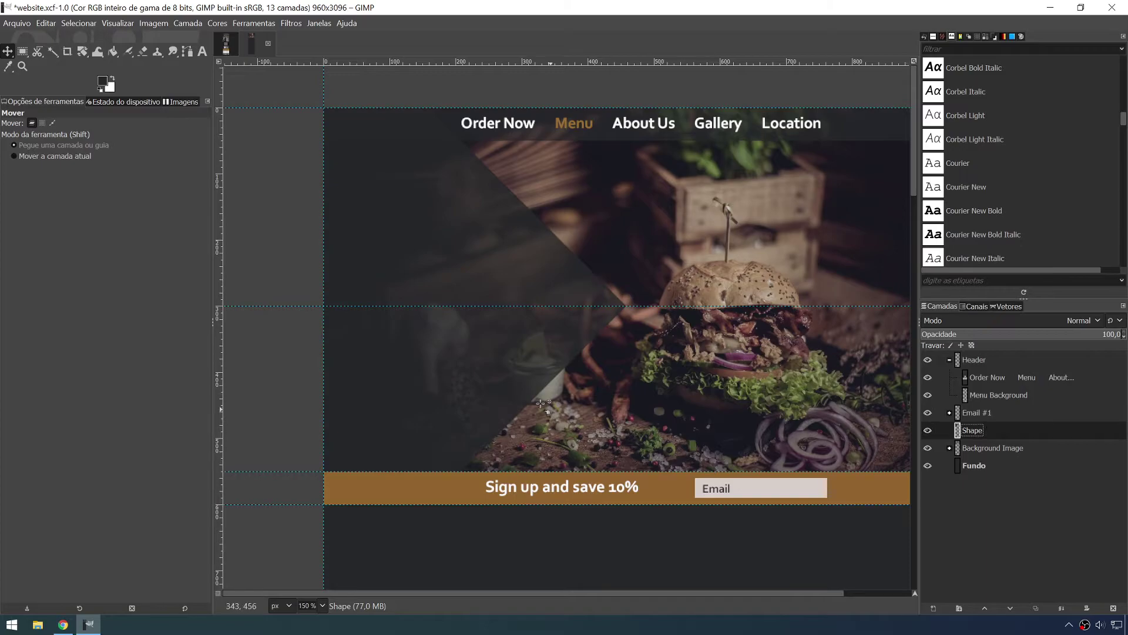
- Import logo.png from the desktop into the mockup as a new layer above Fundo
scroll(520, 365, "down", 1)
left_click(984, 469)
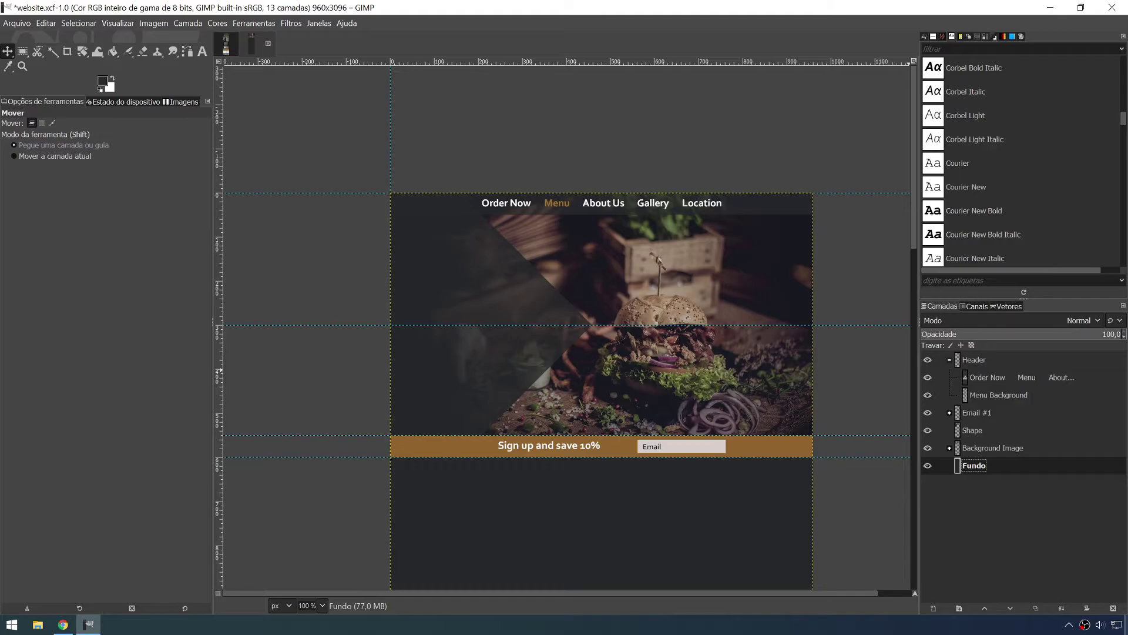
key("super+d")
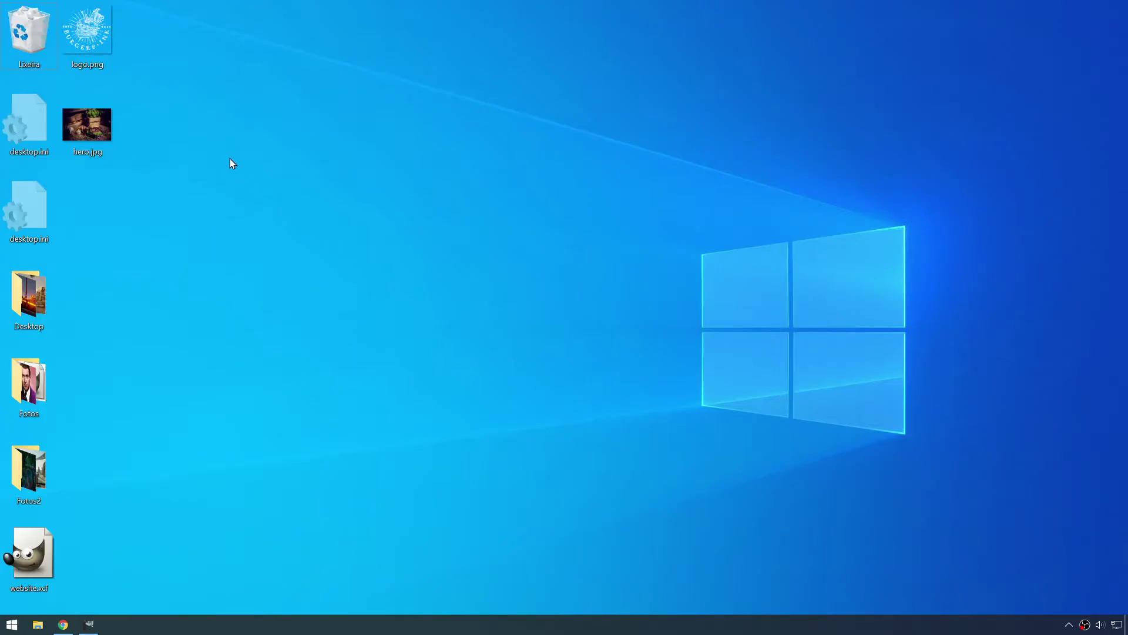
left_click_drag(100, 69, 236, 497)
left_click_drag(463, 277, 468, 308)
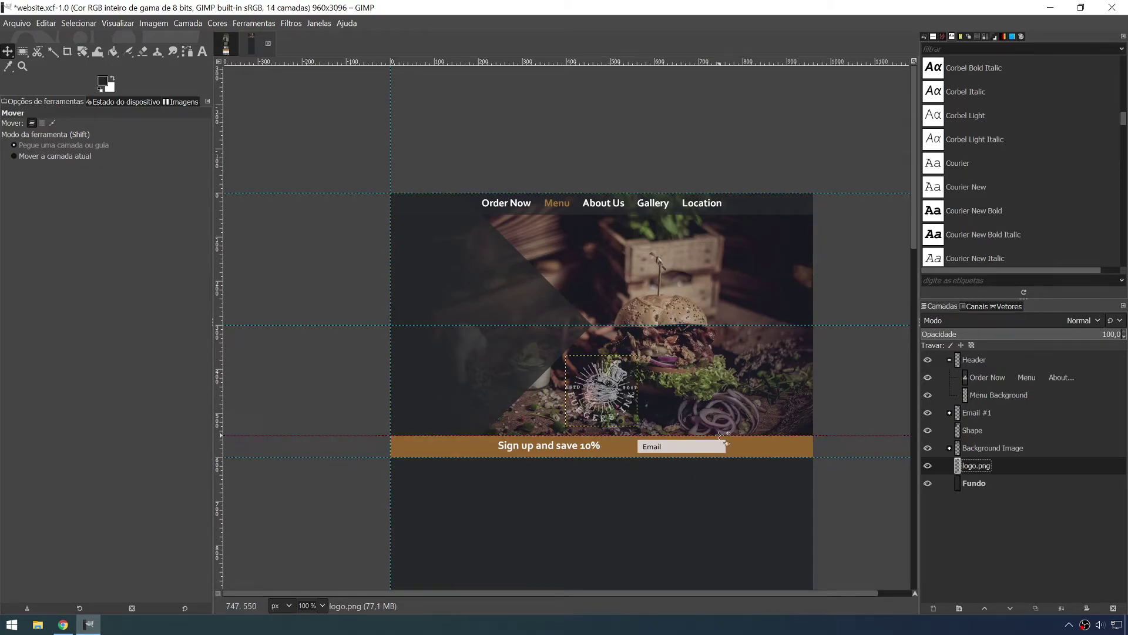
- Reorder the logo.png layer so it lies directly above the Shape layer
mouse_move(974, 464)
left_mouse_down()
mouse_move(986, 426)
mouse_move(982, 479)
left_mouse_up()
left_click_drag(991, 464, 993, 428)
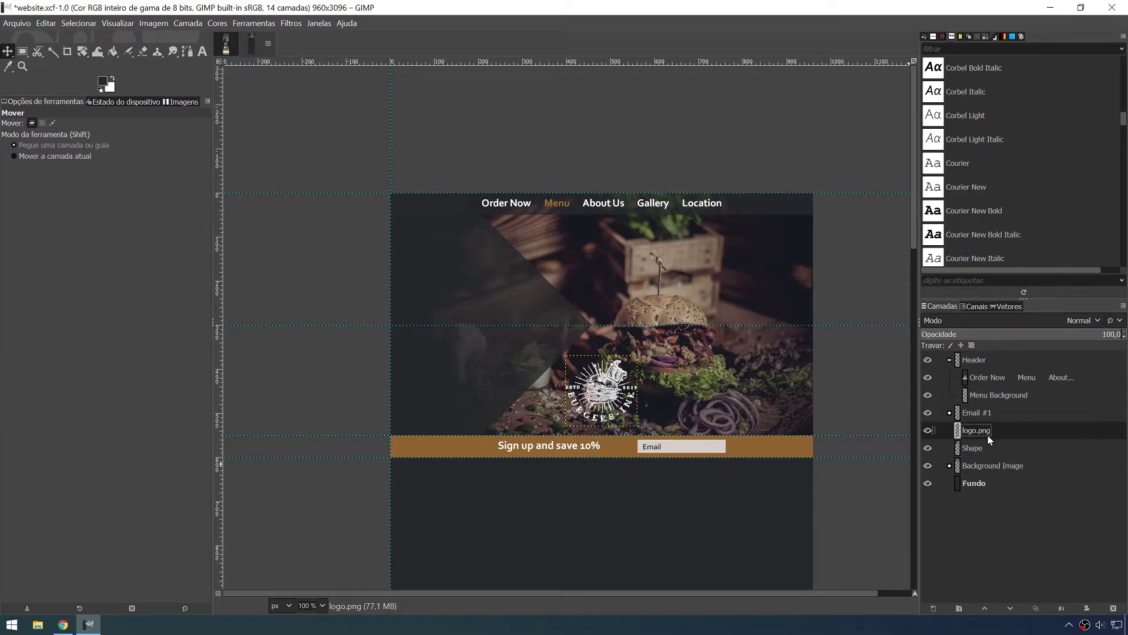
left_click_drag(988, 433, 985, 438)
- Set the Move tool to move the active layer and place the logo on the dark shape, vertically centred on the 300 px guide
left_click(36, 156)
left_click_drag(593, 384, 542, 379)
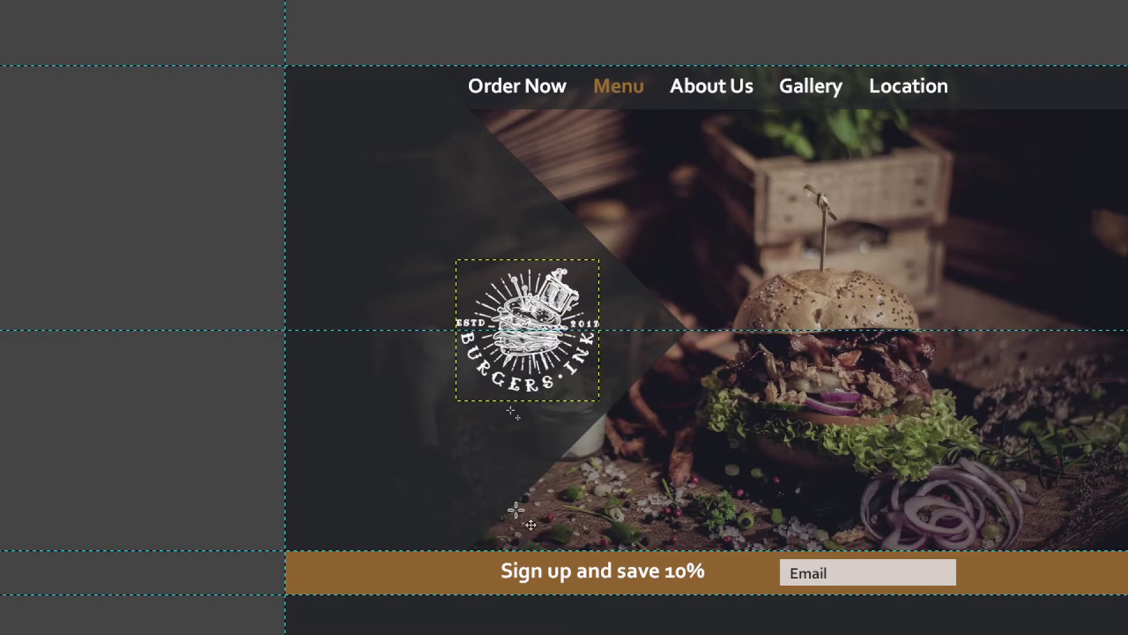
scroll(600, 505, "down", 3)
scroll(760, 488, "up", 1)
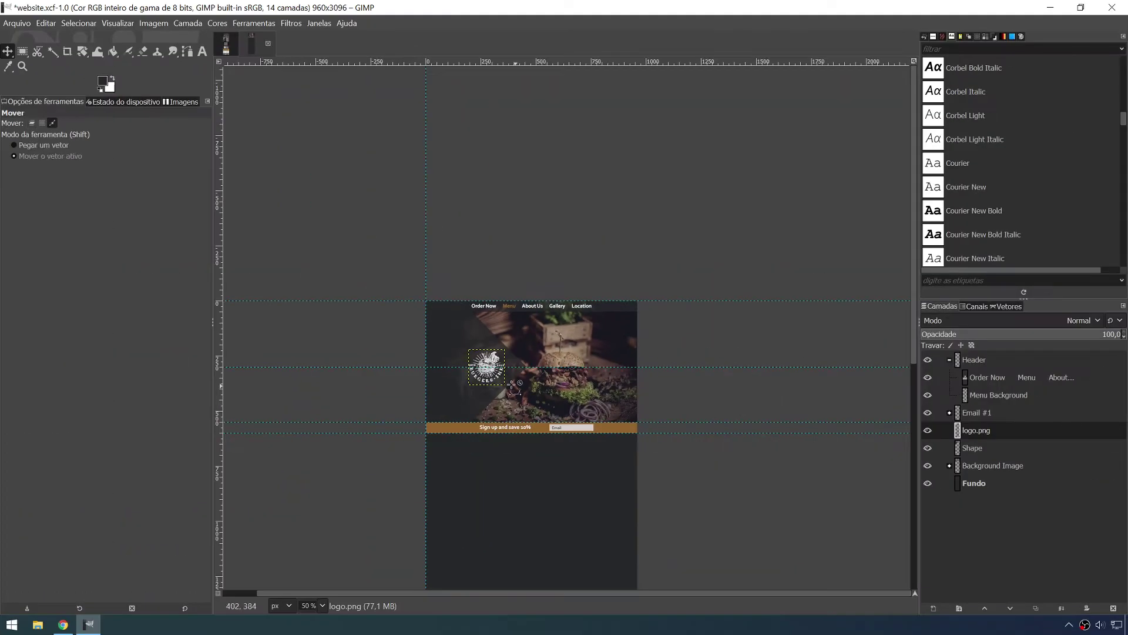
scroll(491, 483, "up", 2)
- Set the Move tool to move the active layer and shift the Shape layer farther left, off the burger image
left_click(992, 489)
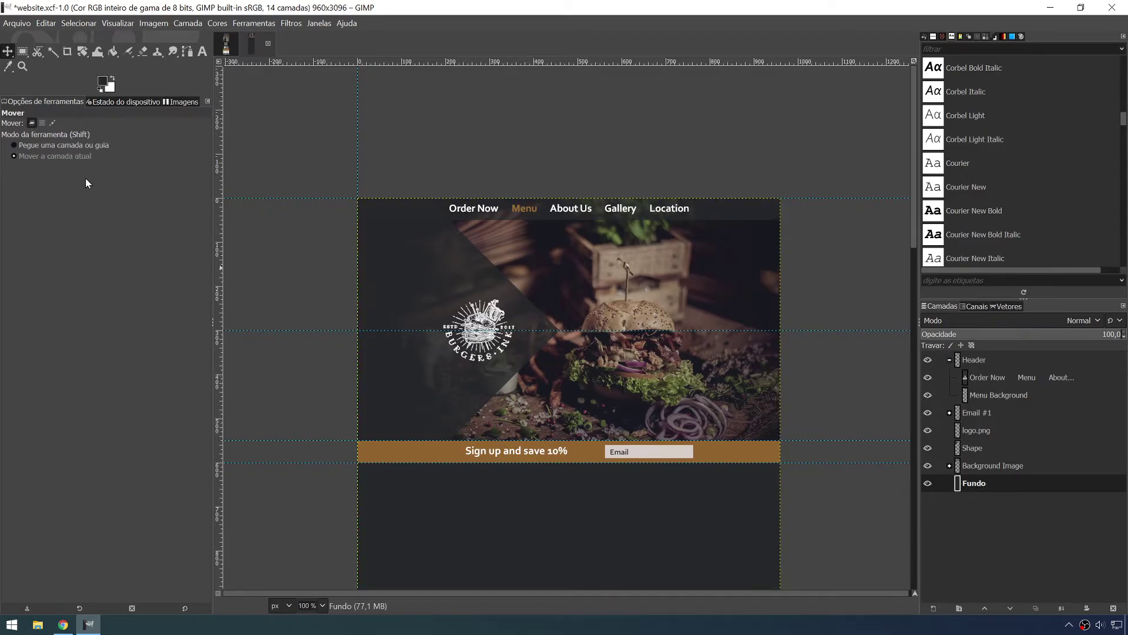
left_click(77, 155)
left_click(969, 413)
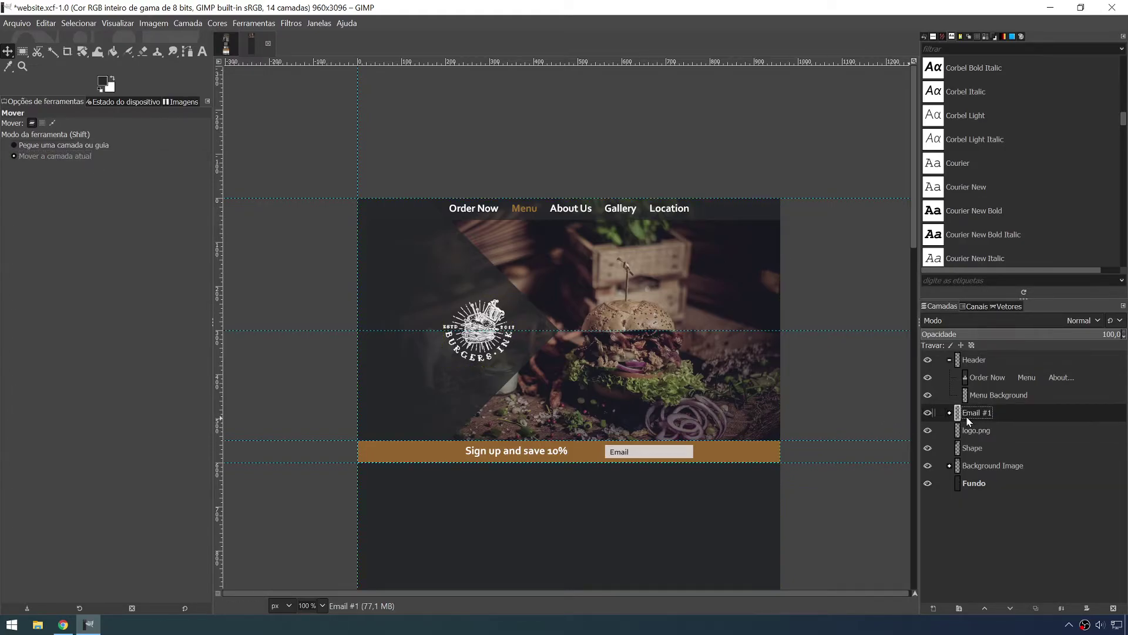
left_click(973, 448)
left_click_drag(464, 375, 428, 379)
- Shift the logo.png layer left to suit the moved dark shape, keeping it vertically centred on the 300 px guide
left_click(968, 432)
left_click_drag(506, 366, 482, 366)
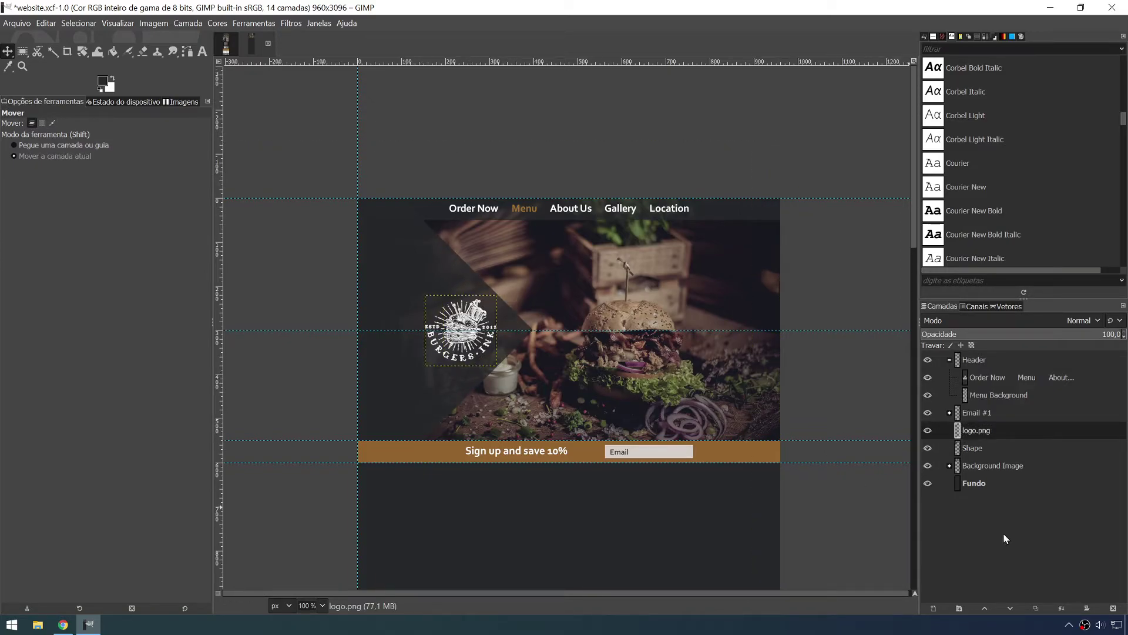
left_click(1016, 486)
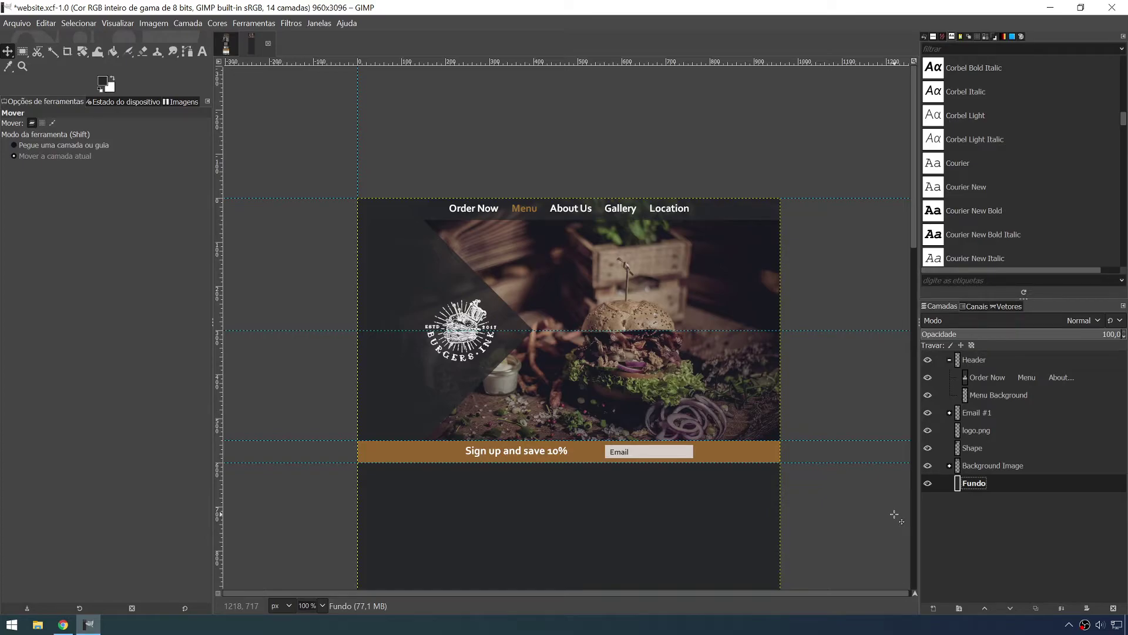
left_click_drag(470, 350, 470, 350)
left_click_drag(488, 355, 478, 355)
left_click(972, 485)
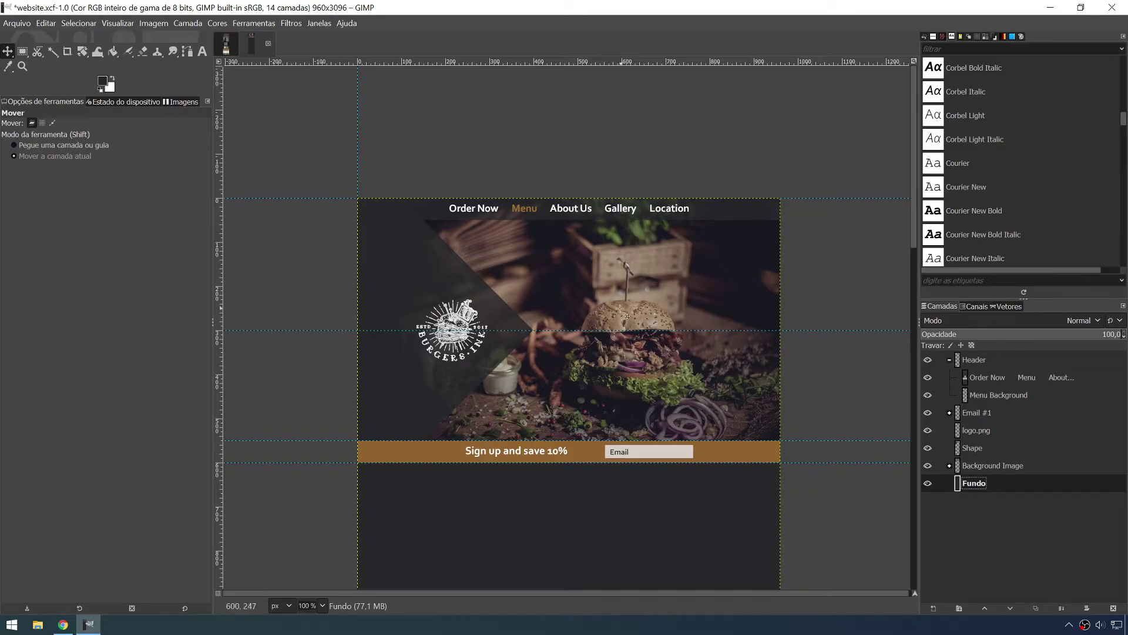
- Add the text "Order Now" over the burger in 70 px Corbel Bold and move its layer directly above Shape
mouse_move(547, 288)
left_mouse_down()
mouse_move(594, 358)
mouse_move(701, 377)
left_mouse_up()
left_click(204, 52)
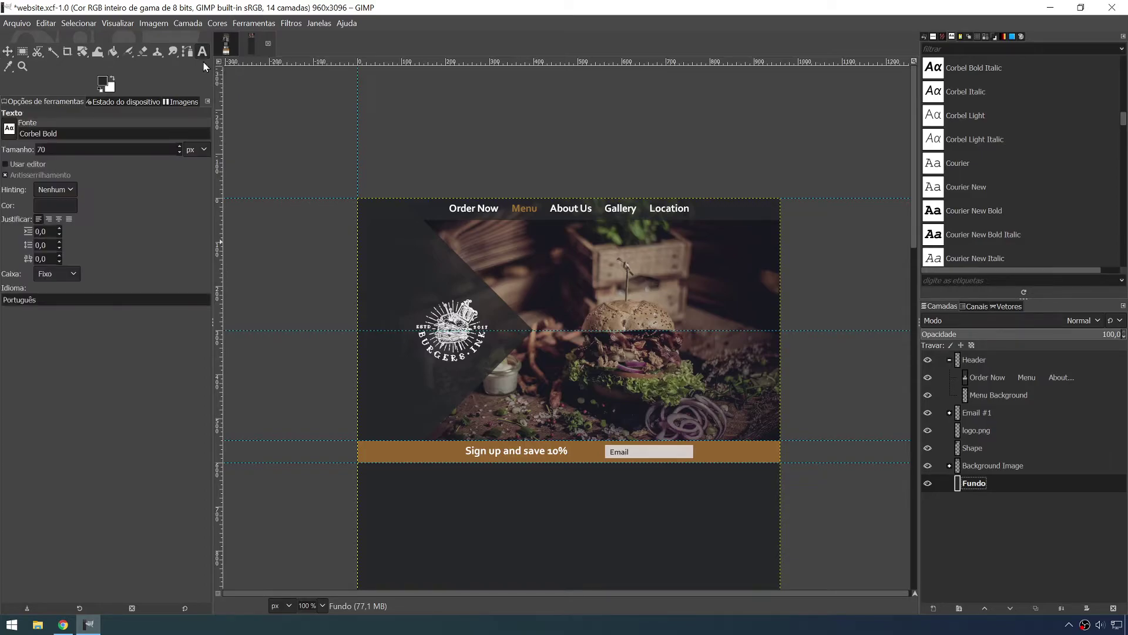
left_click(586, 319)
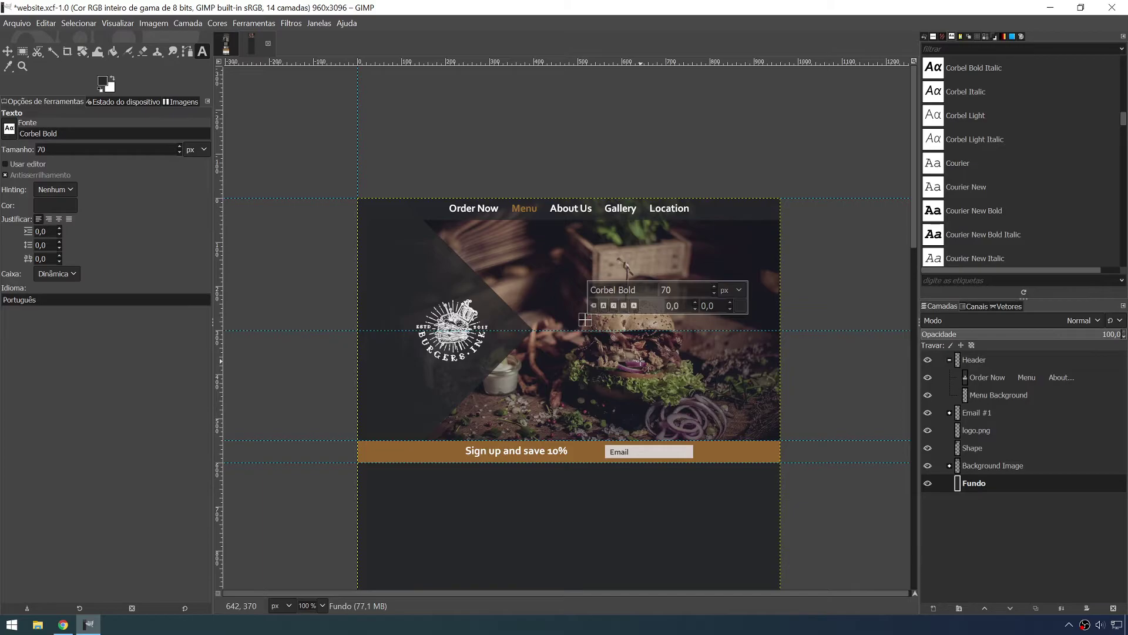
type("Order N")
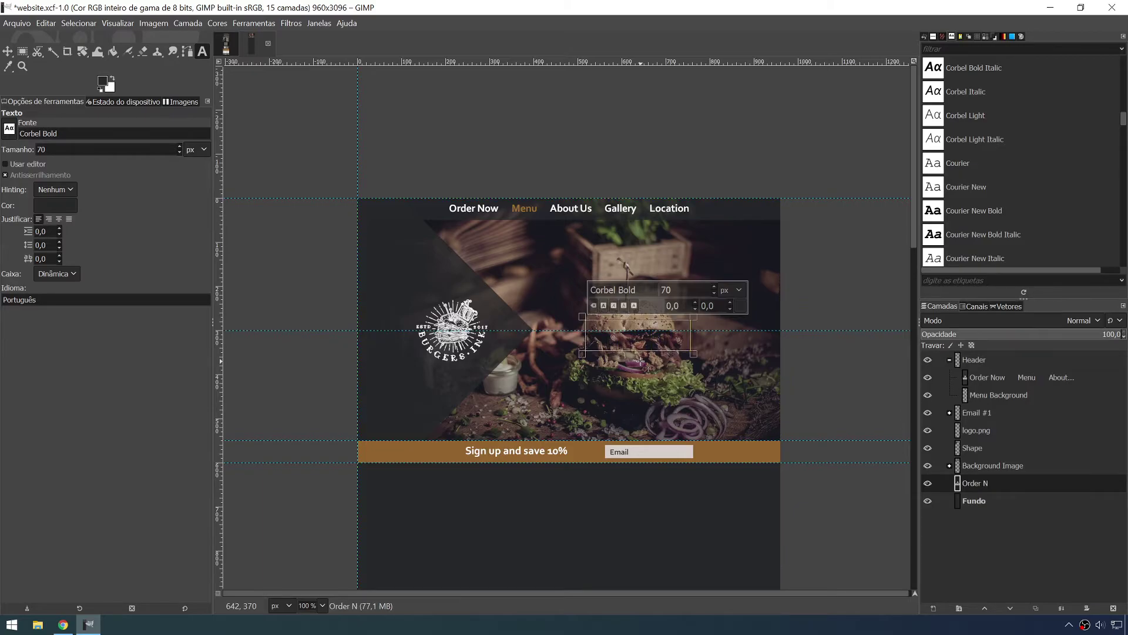
type("ow")
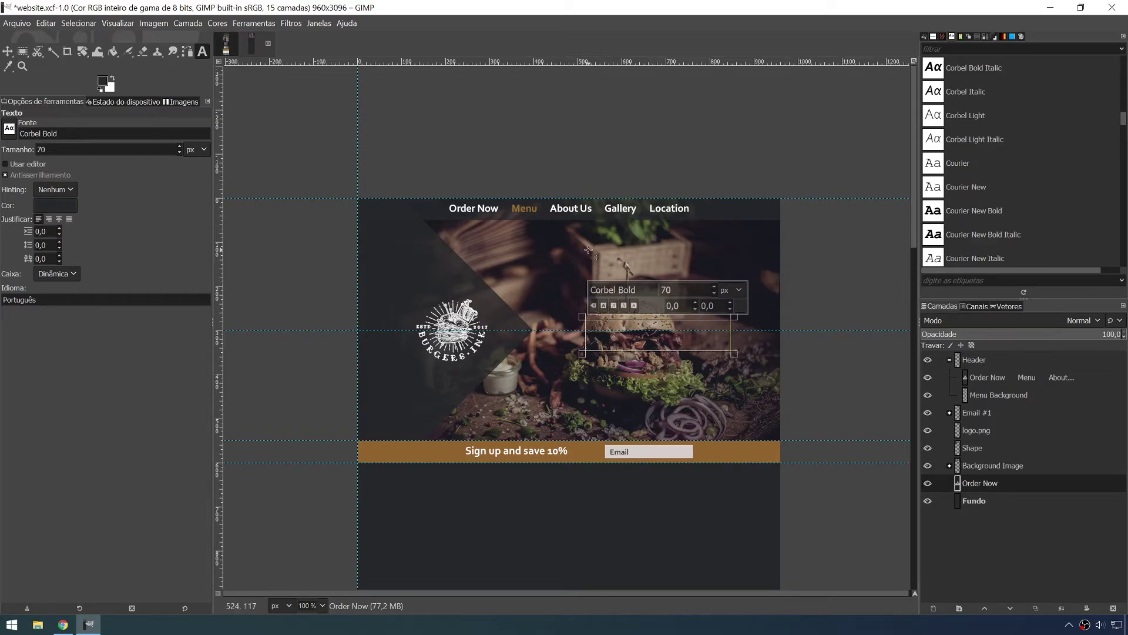
left_click_drag(980, 484, 997, 445)
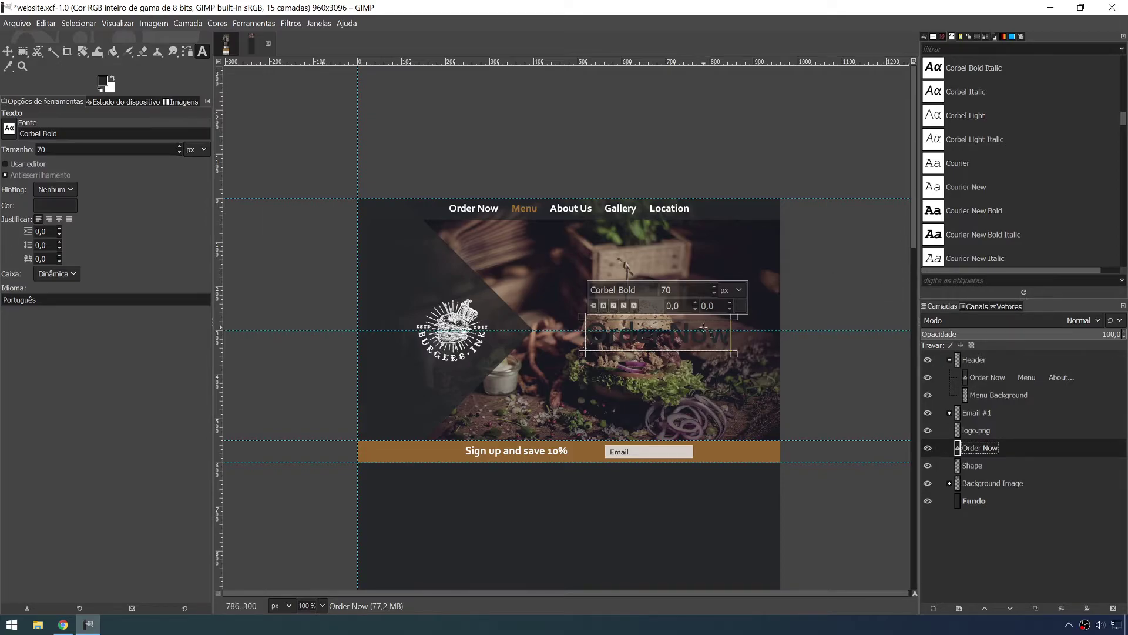
- Select the whole large "Order Now" text and apply a dark text colour matching the dark shape
left_click_drag(588, 337, 732, 338)
left_click(736, 307)
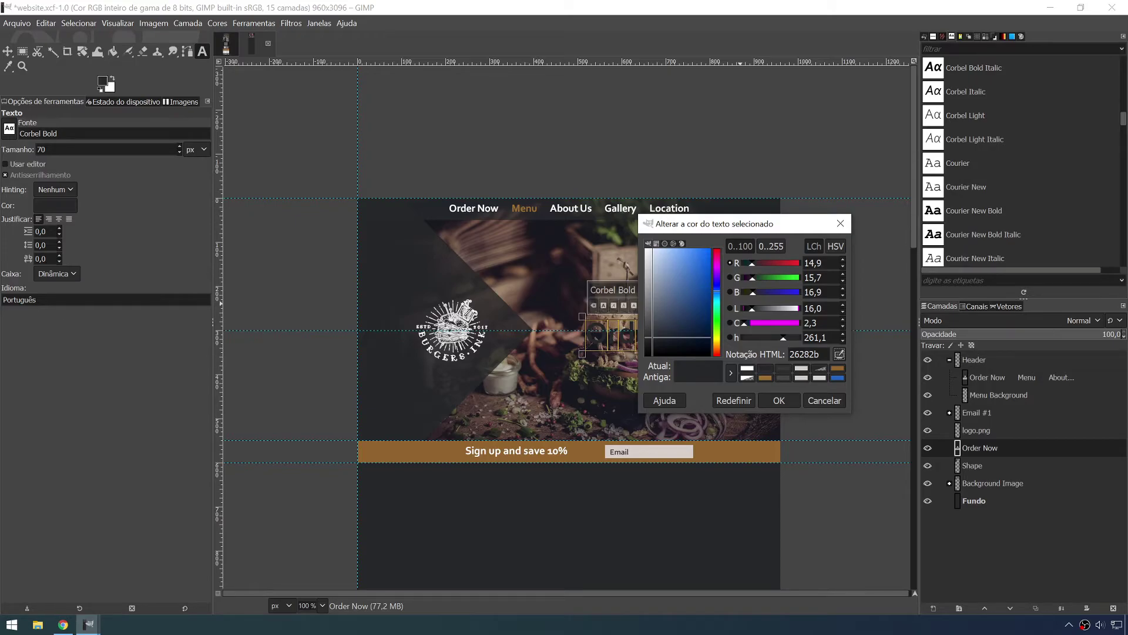
left_click(467, 325)
left_click(779, 400)
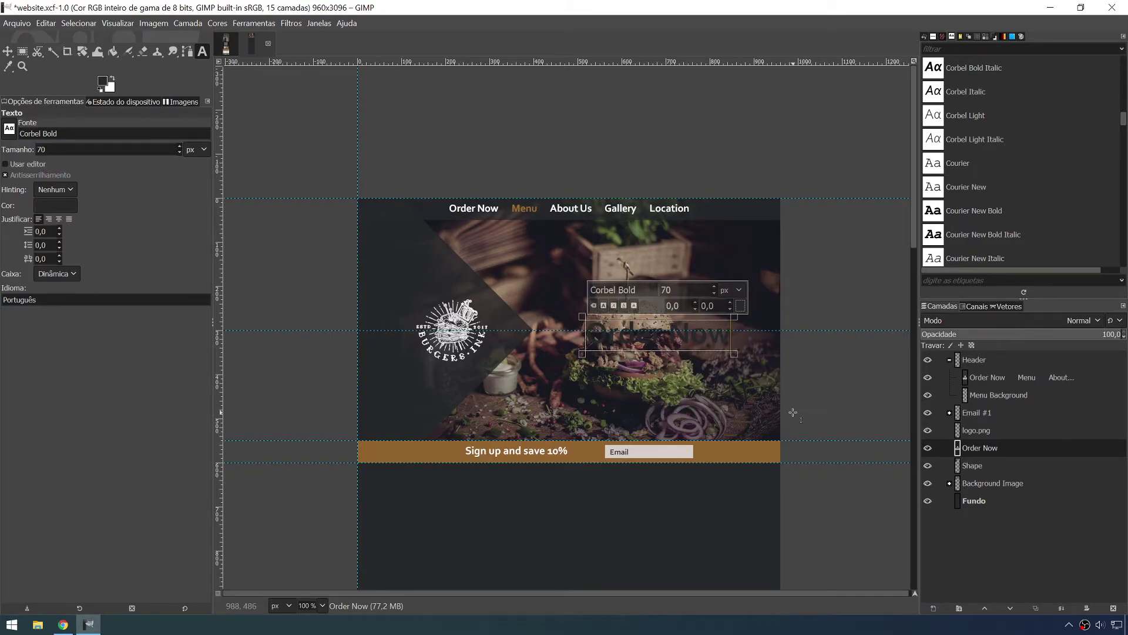
- Position the large Order Now text over the burger, vertically centred on the 300 px guide and slightly farther left
left_click(8, 51)
mouse_move(644, 341)
left_mouse_down()
mouse_move(611, 334)
mouse_move(641, 334)
mouse_move(643, 303)
mouse_move(638, 332)
mouse_move(658, 334)
left_mouse_up()
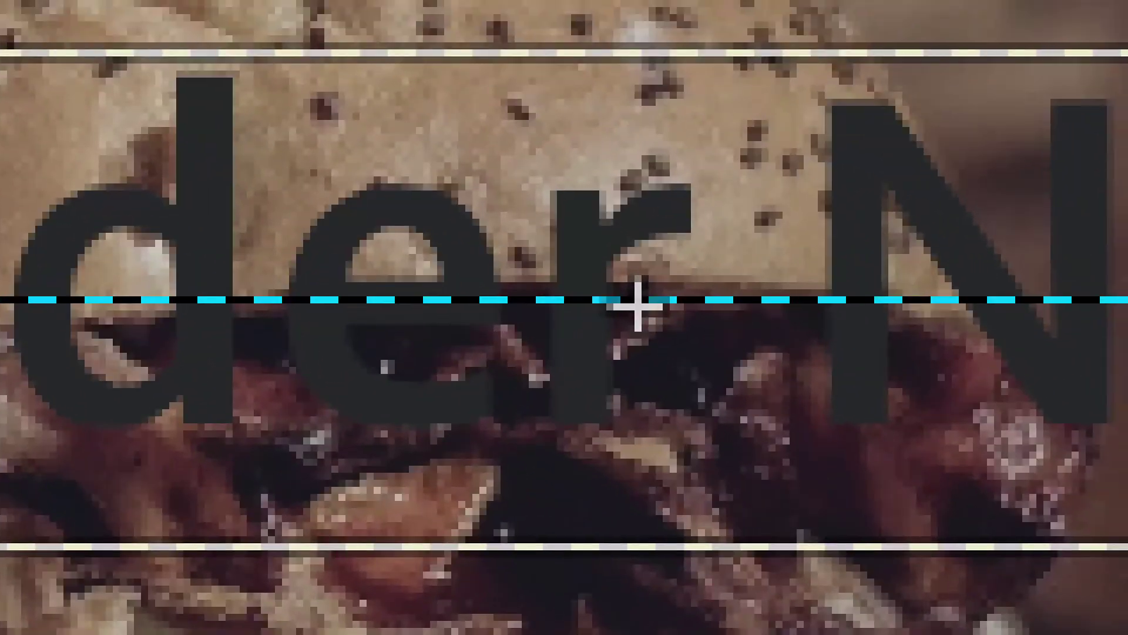
left_click(659, 335)
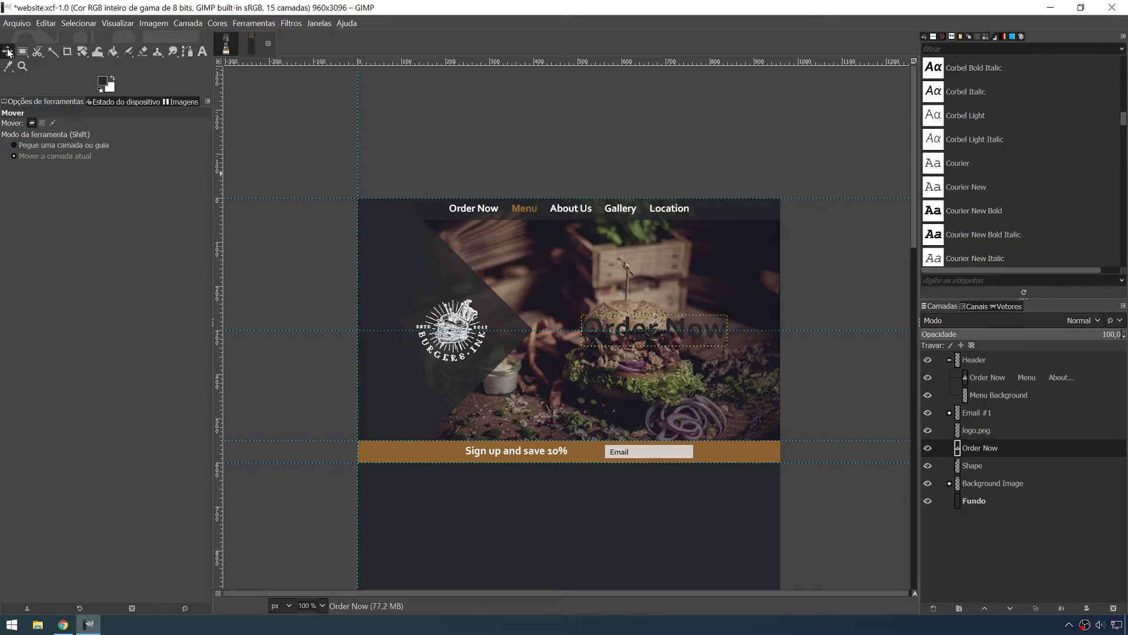
left_click_drag(671, 339, 665, 339)
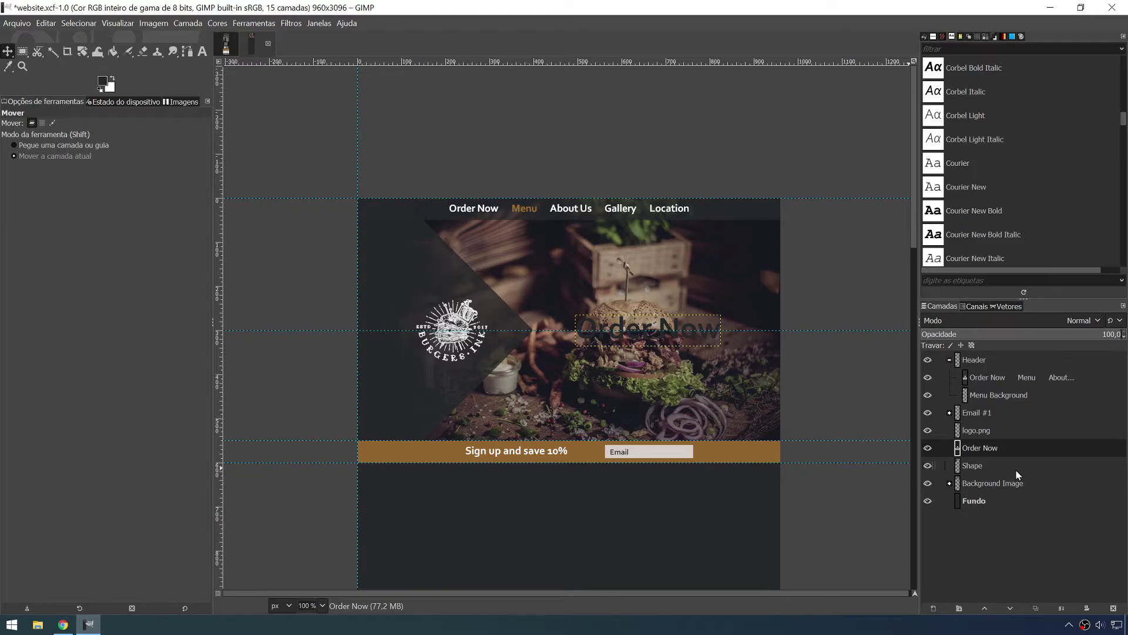
- Create a transparent layer named "Order Now Button", place it directly below the Order Now text layer and make it active
left_click(934, 609)
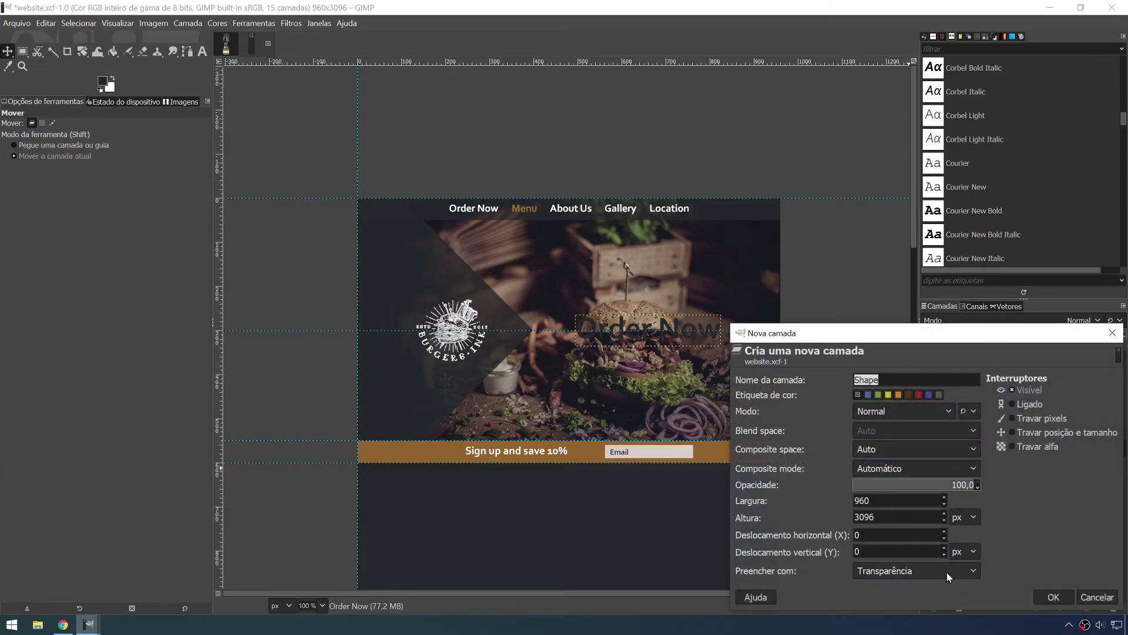
type("Order Now Button")
left_click(1053, 597)
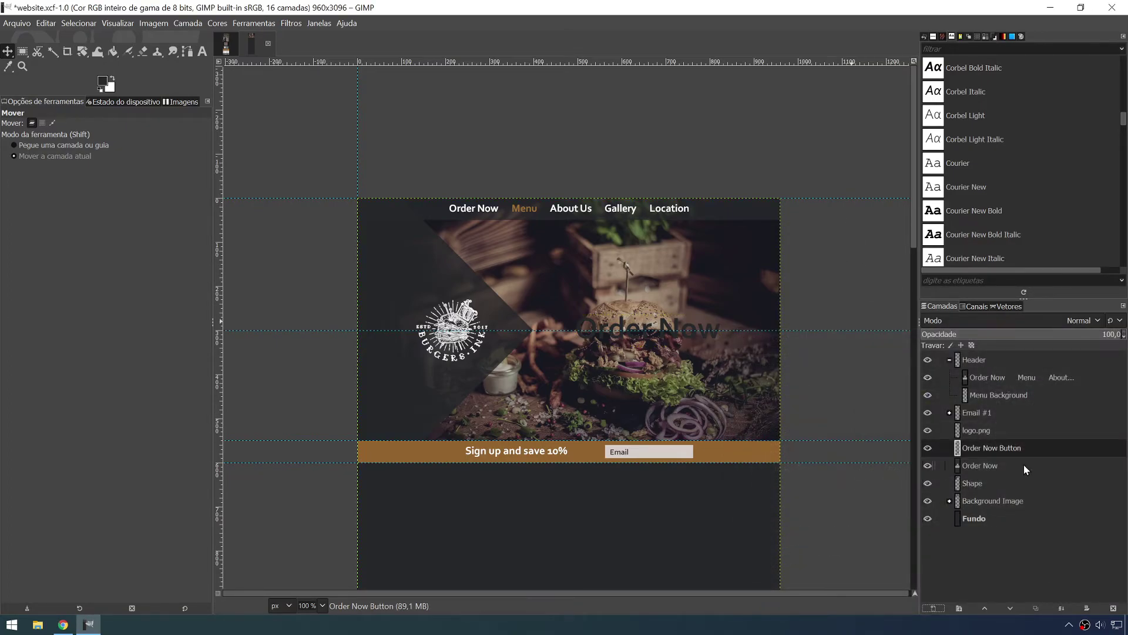
left_click_drag(976, 464, 985, 448)
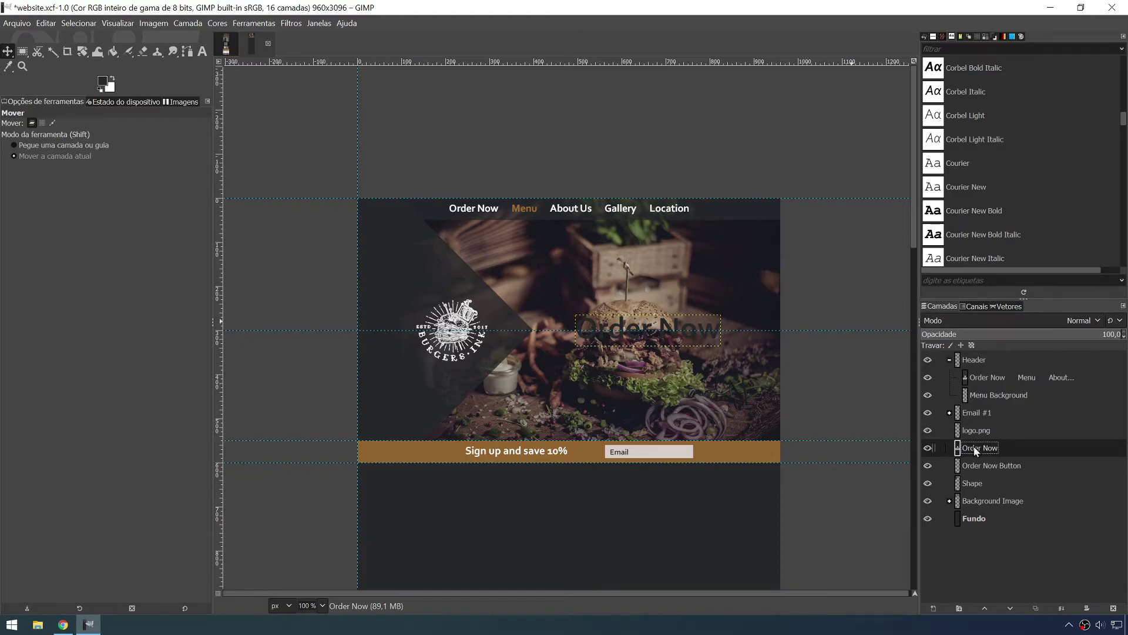
left_click(979, 464)
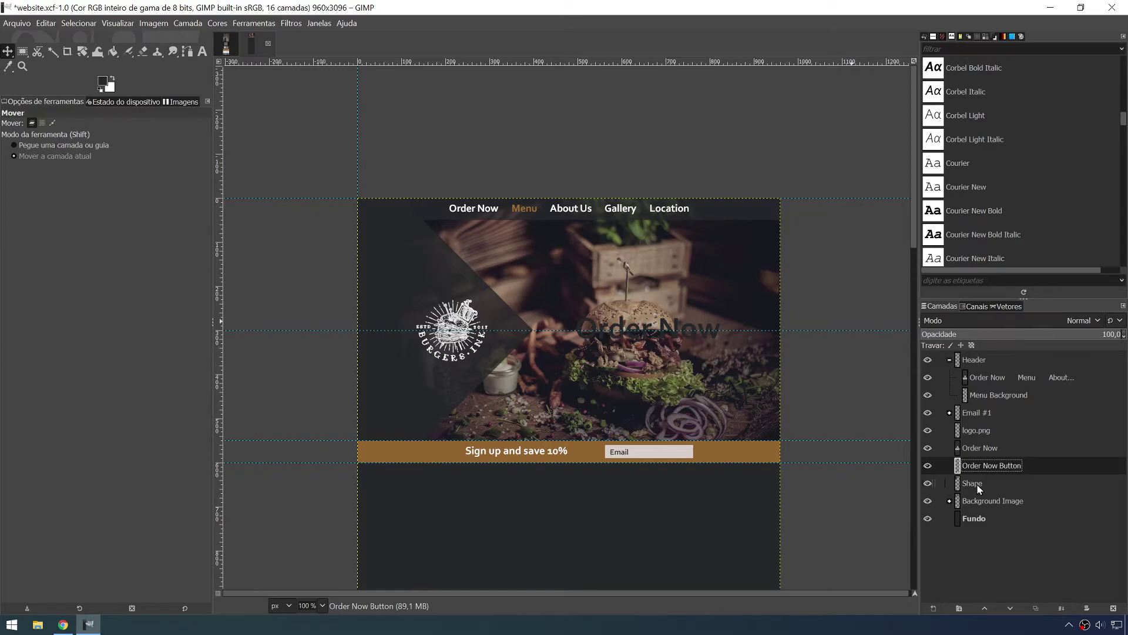
- Make a rectangular selection of about 413 × 95 px around the Order Now text, positioned at about 452, 253
left_click(23, 54)
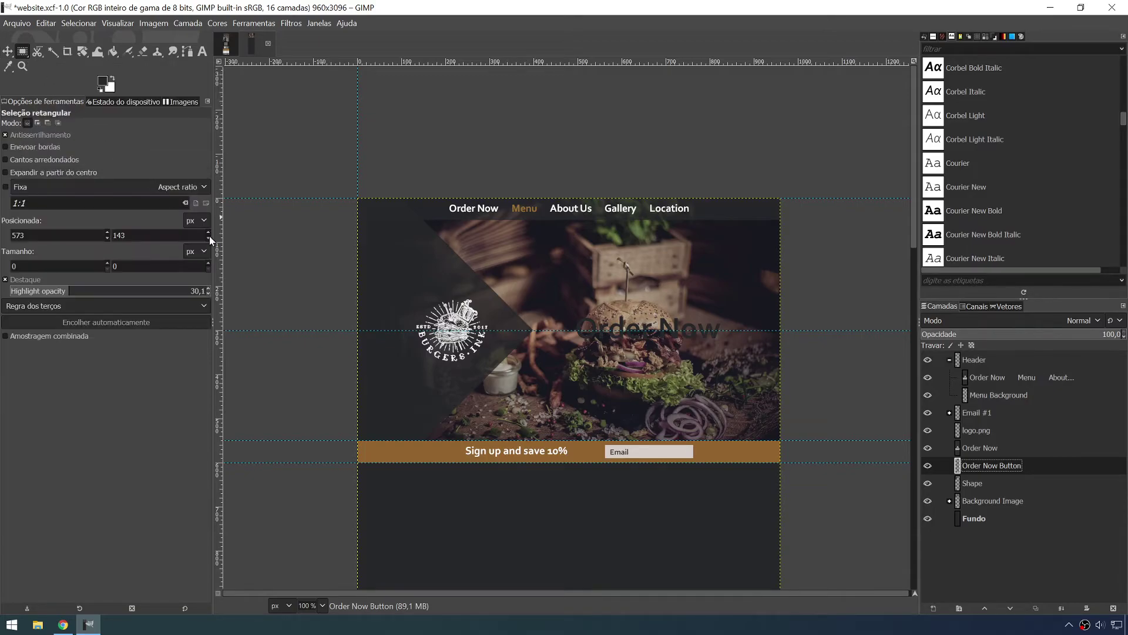
left_click_drag(561, 308, 743, 350)
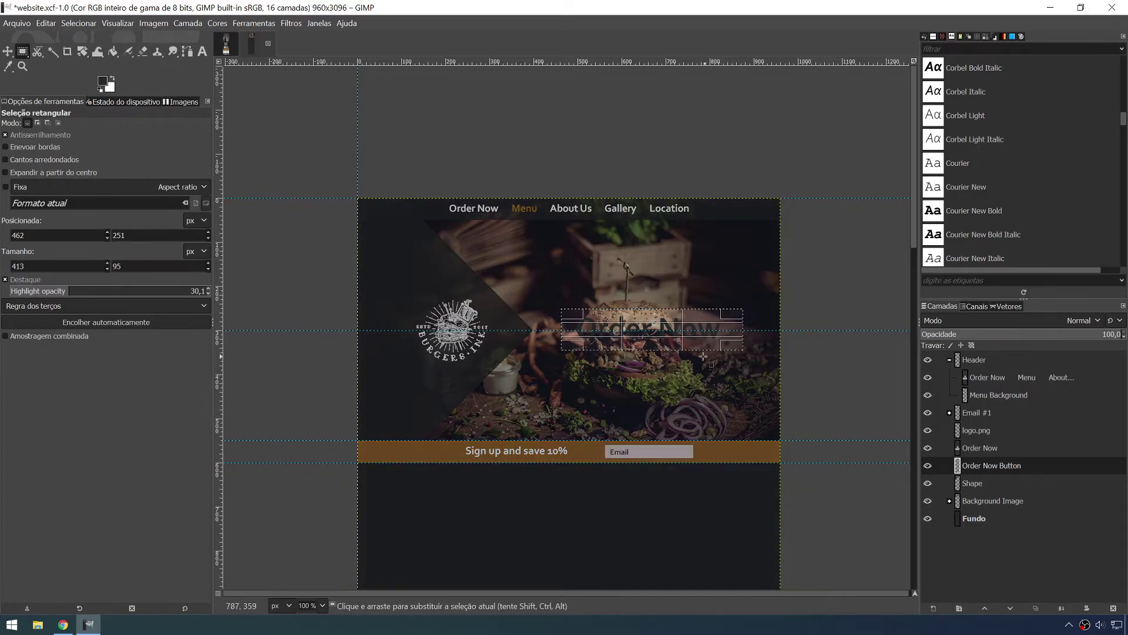
scroll(699, 334, "up", 3)
scroll(645, 343, "down", 1)
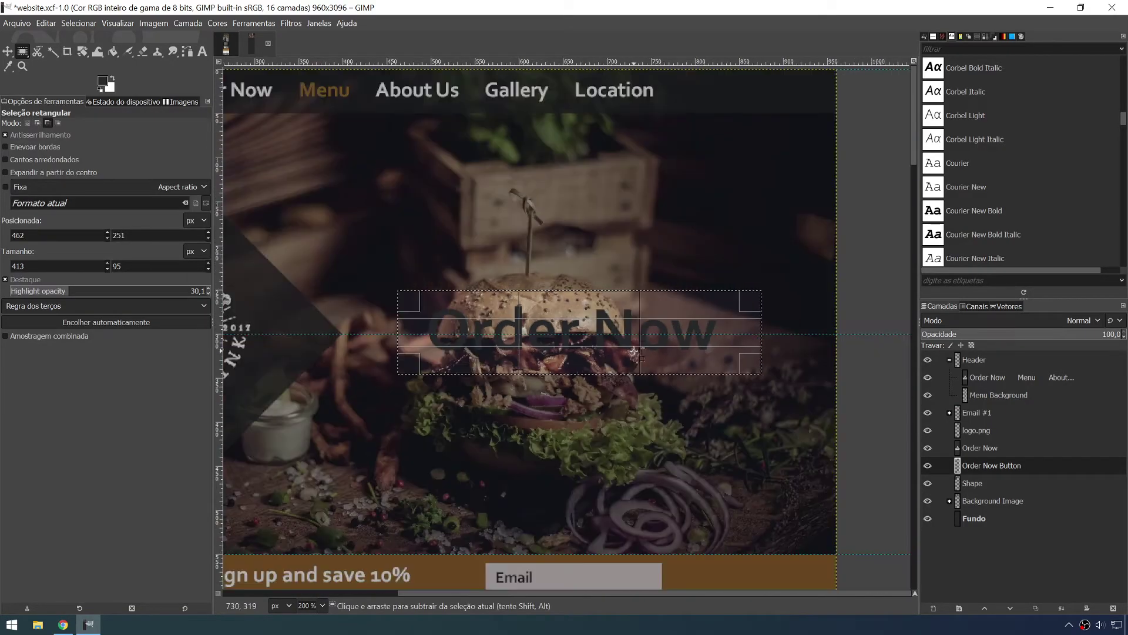
left_click_drag(598, 317, 603, 326)
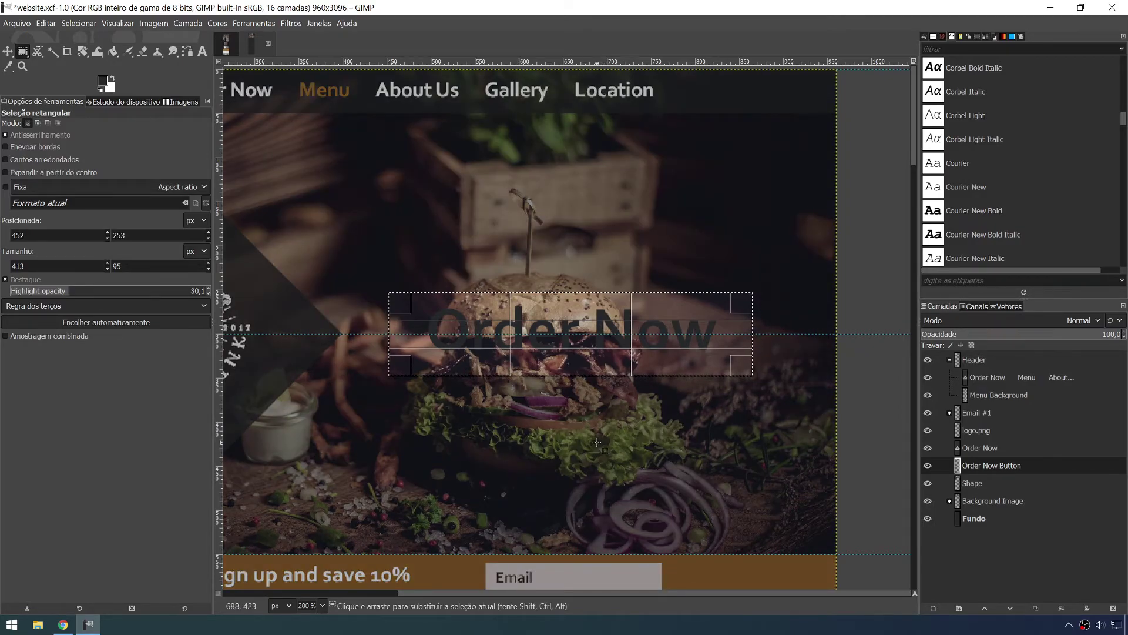
key("Return")
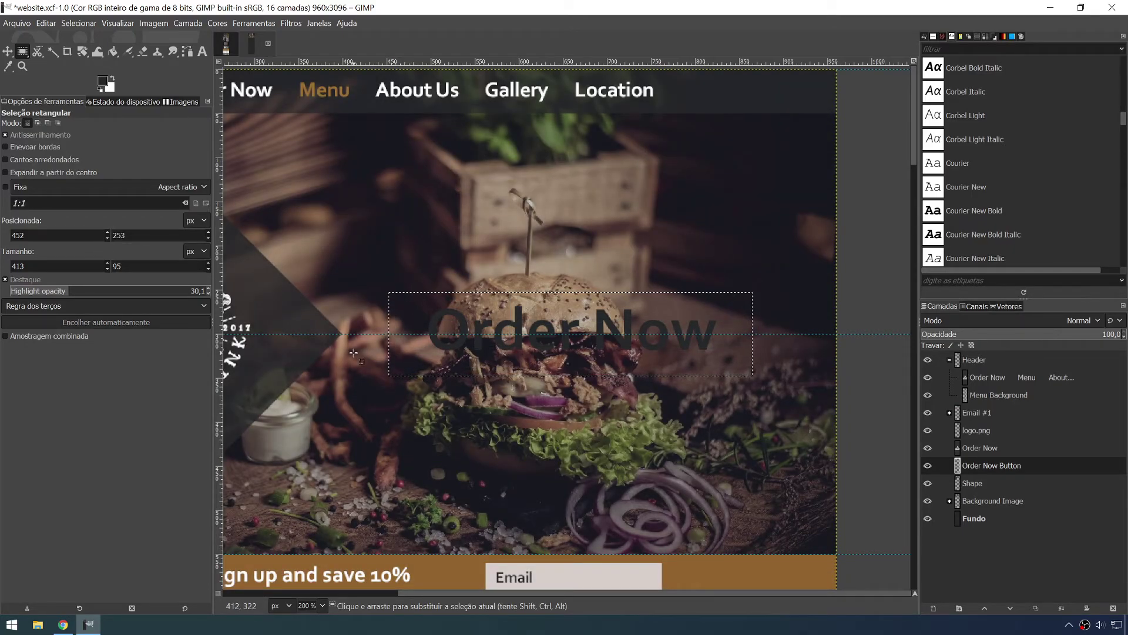
- Set the foreground colour to white and fill the rectangular selection on the Order Now Button layer at 100% opacity
left_click(114, 53)
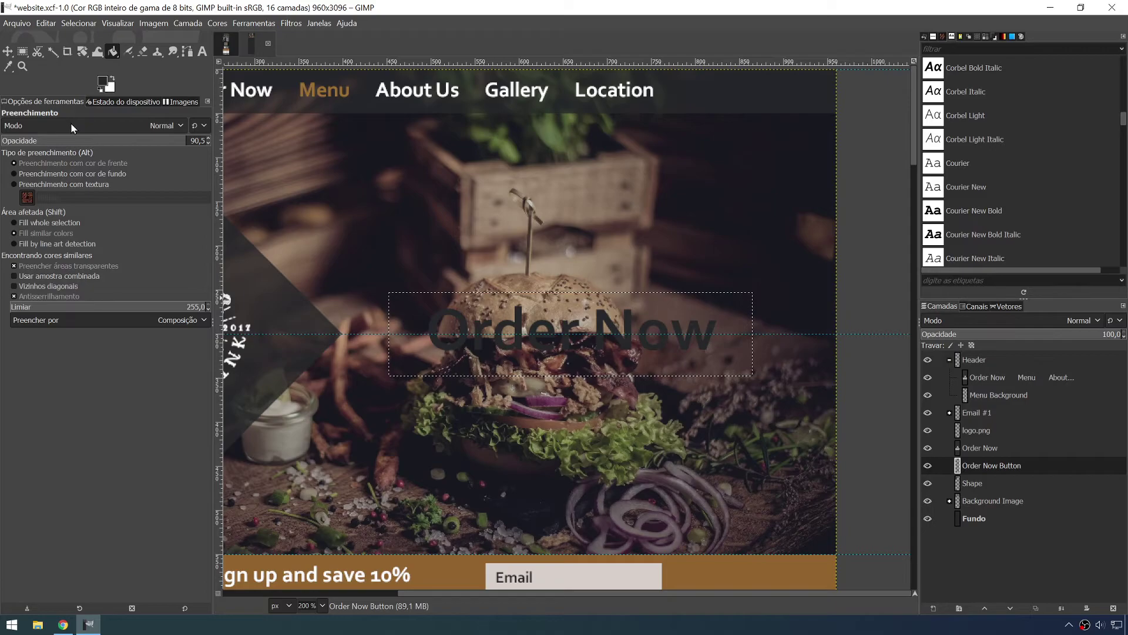
left_click_drag(180, 142, 211, 141)
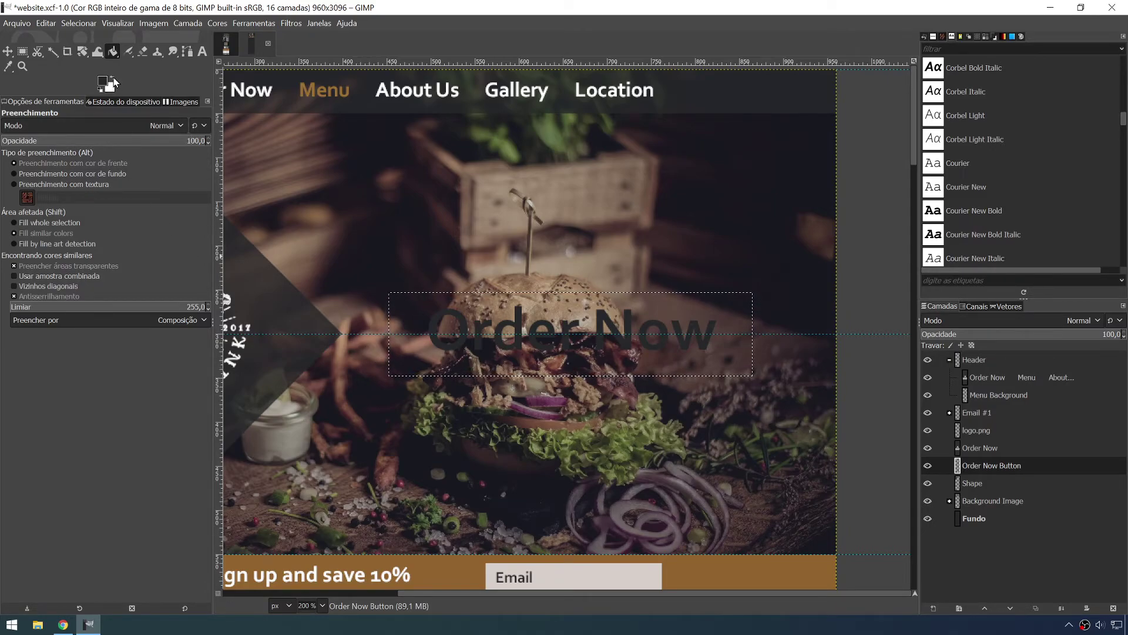
left_click(104, 80)
left_click_drag(331, 324, 213, 140)
left_click(453, 428)
left_click(396, 392)
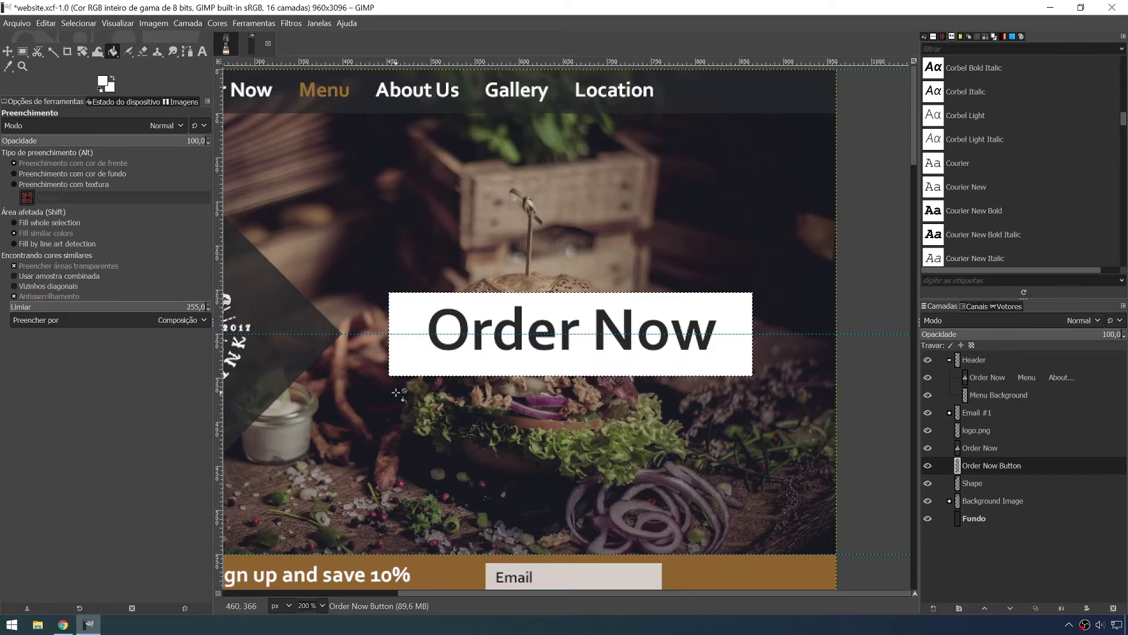
- Clear the solid button fill, try white at 55.4% opacity, undo it, and refill the selection at 31.7%
key("Delete")
left_click_drag(141, 147, 114, 147)
left_click(406, 316)
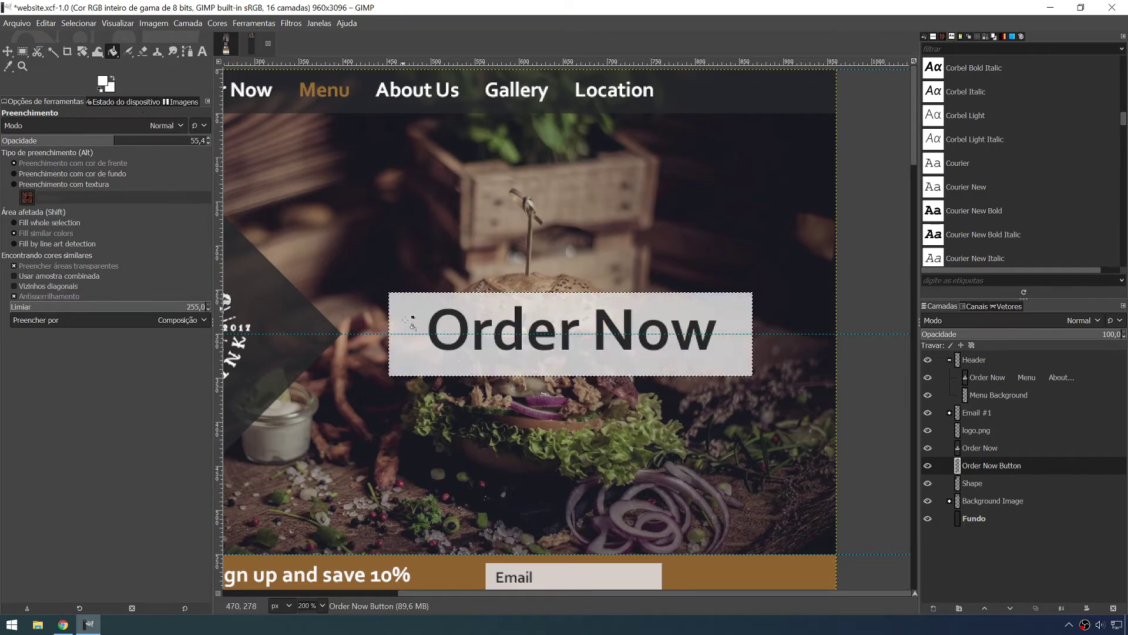
key("ctrl+z")
left_click_drag(114, 140, 66, 141)
left_click(388, 373)
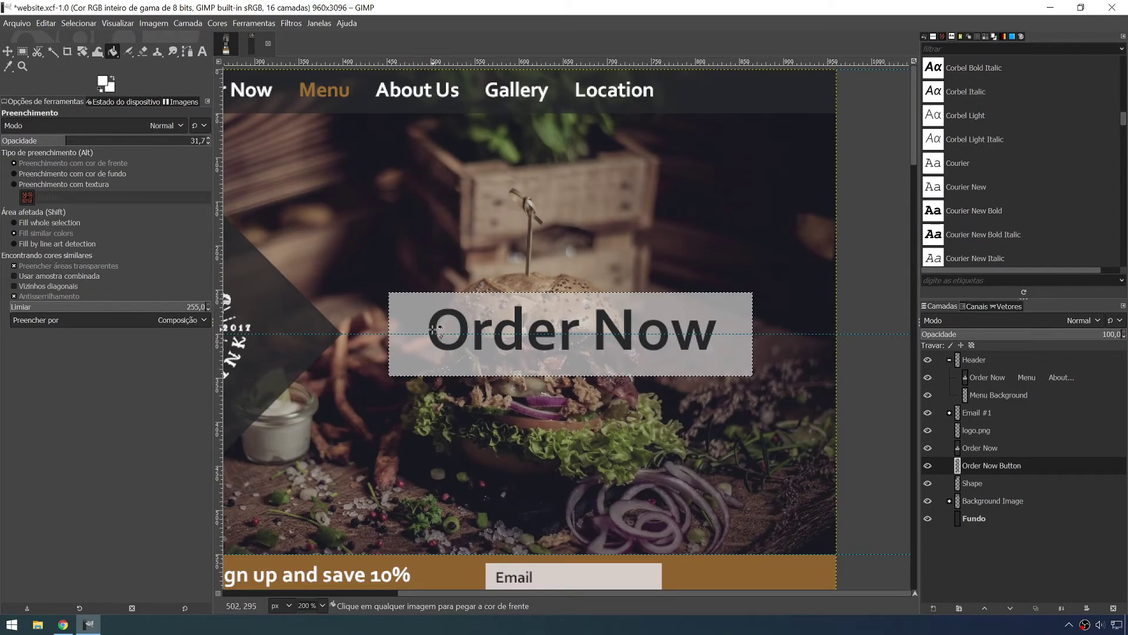
- Open the Stroke Selection settings for the button rectangle and move the dialog clear of the button
left_click(45, 24)
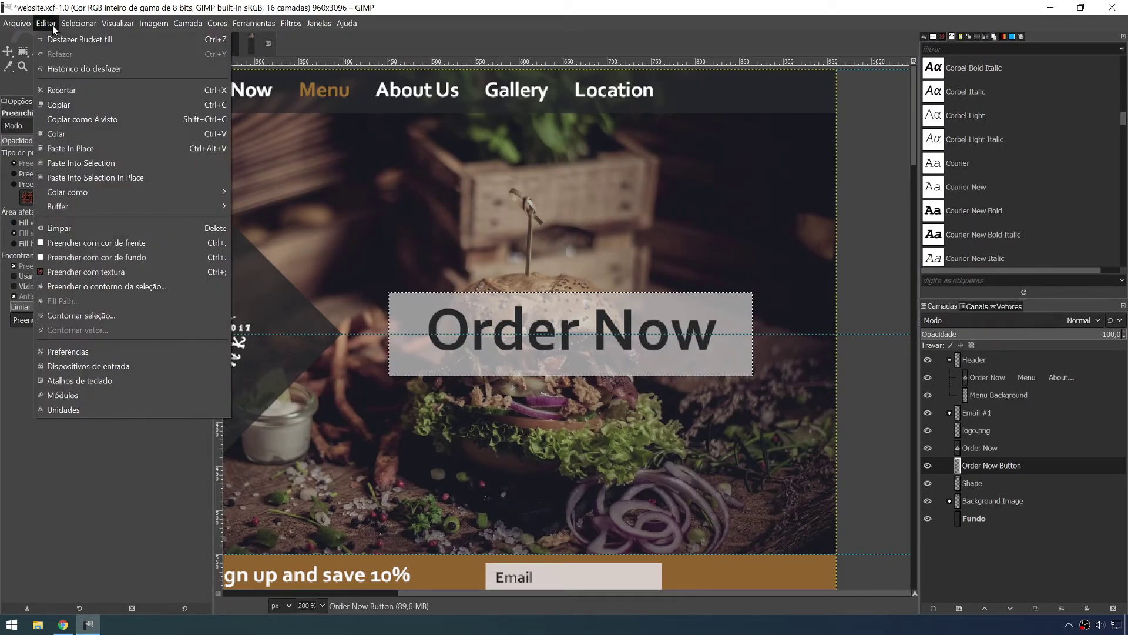
left_click(136, 316)
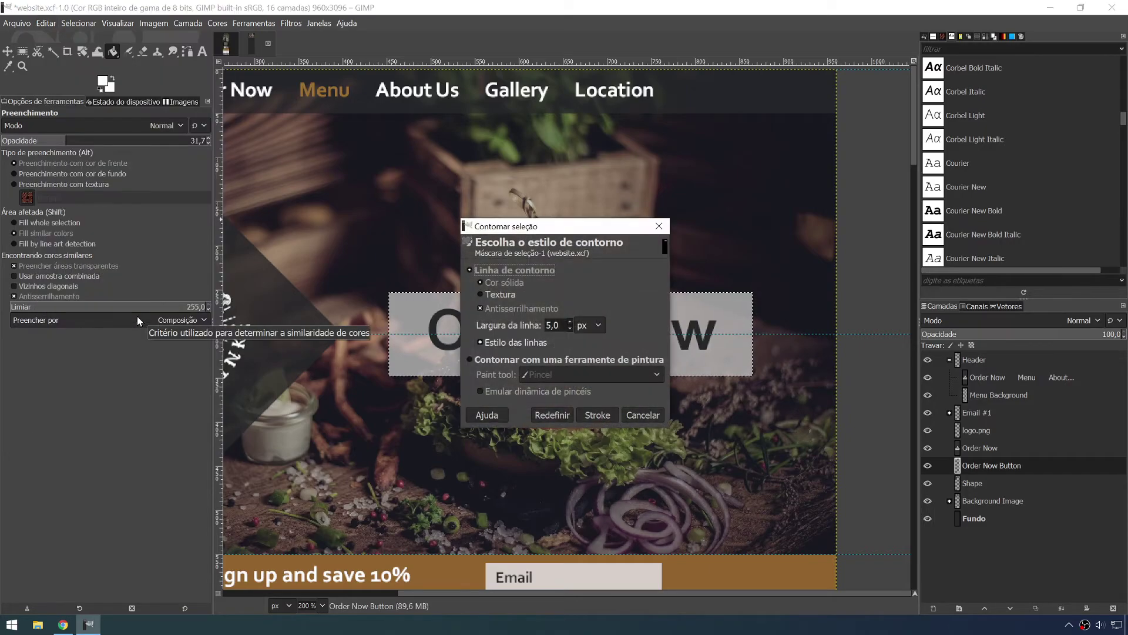
left_click_drag(523, 227, 201, 226)
mouse_move(275, 230)
left_mouse_down()
mouse_move(299, 234)
mouse_move(287, 233)
left_mouse_up()
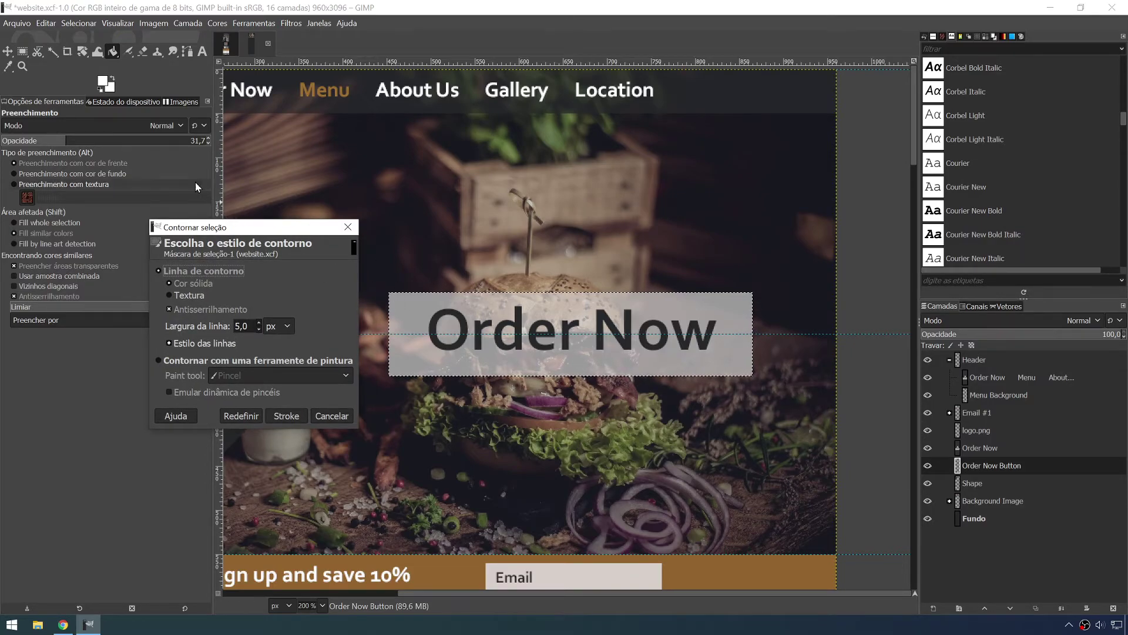
- Set the foreground colour to the dark grey sampled from the empty page background below the email bar
left_click(105, 85)
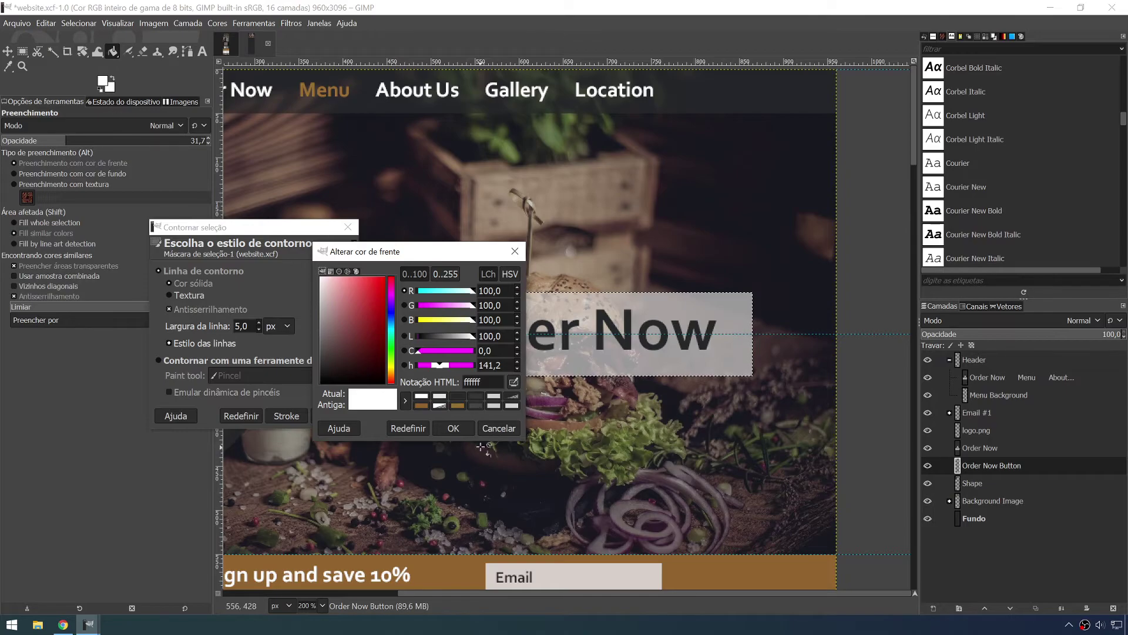
scroll(582, 436, "down", 6)
scroll(570, 436, "up", 2)
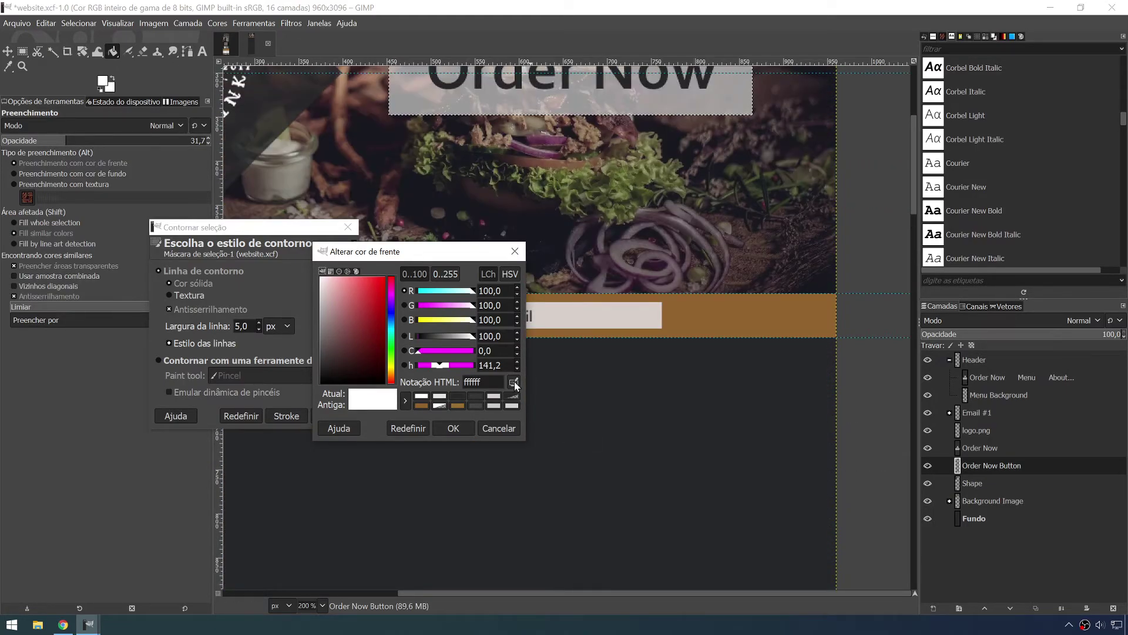
left_click(620, 374)
left_click(442, 426)
scroll(418, 393, "up", 4)
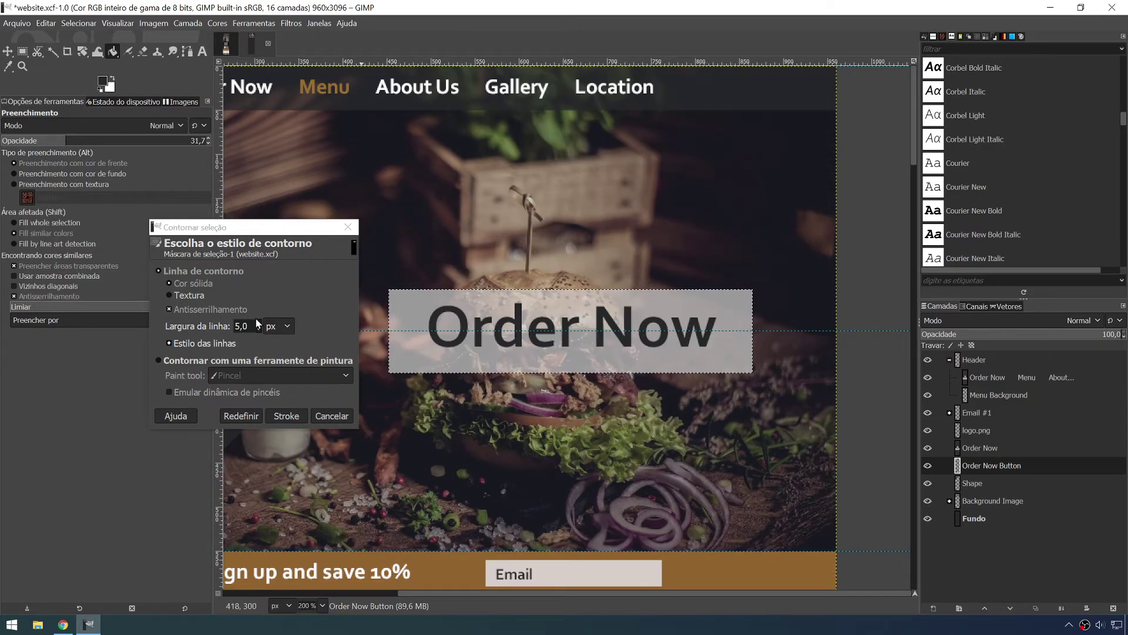
- Try a 10 px solid stroke around the button selection and undo it
scroll(259, 326, "up", 6)
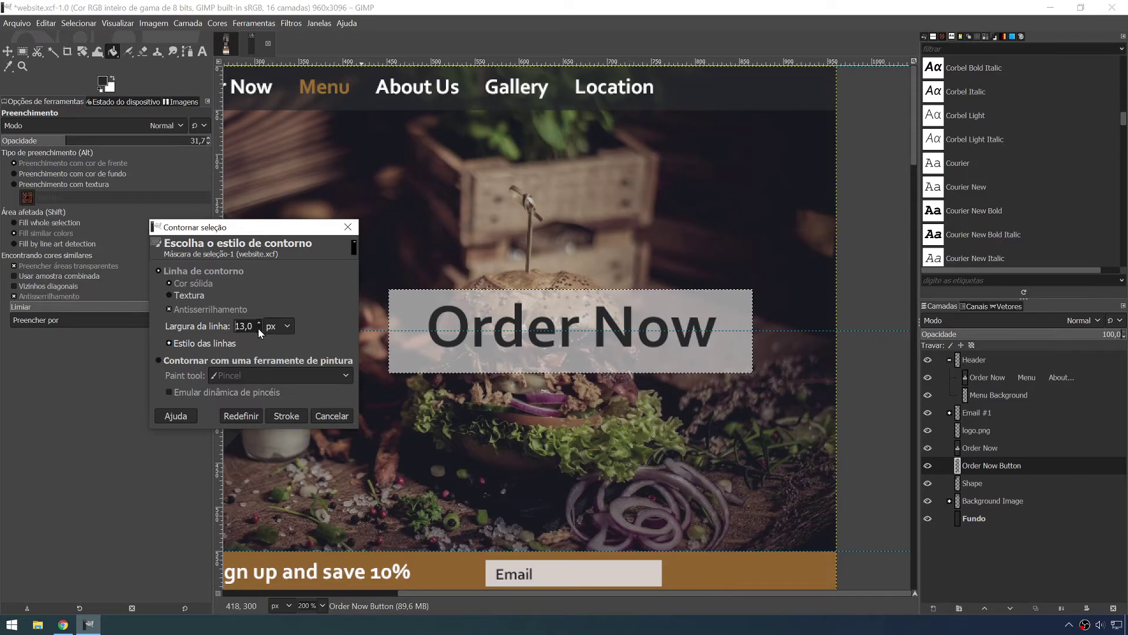
scroll(259, 328, "down", 1)
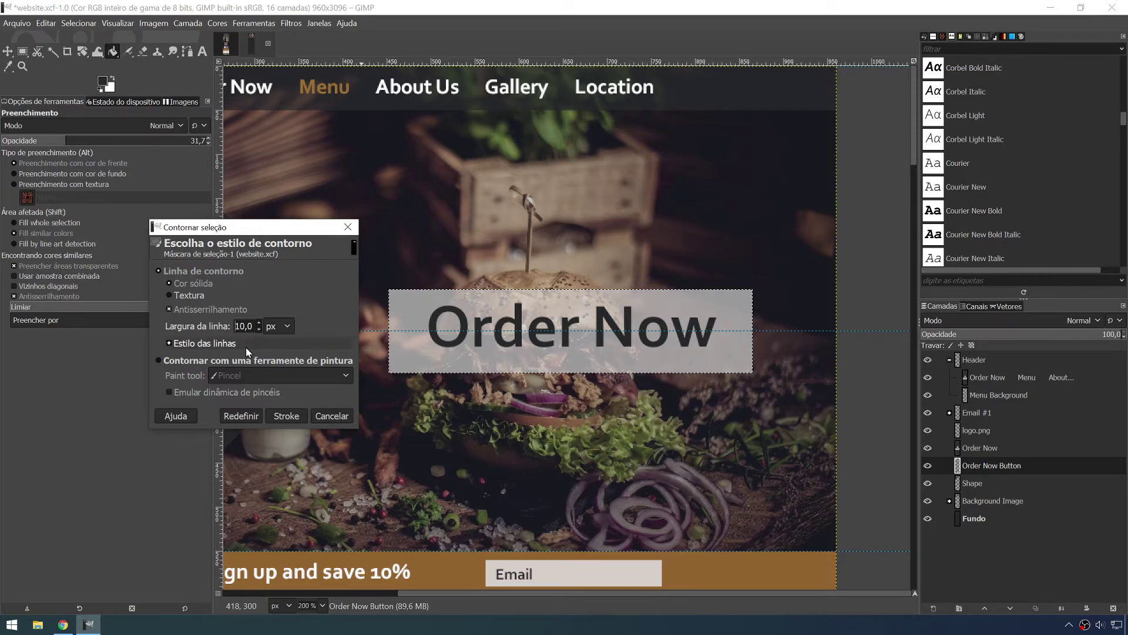
left_click(295, 412)
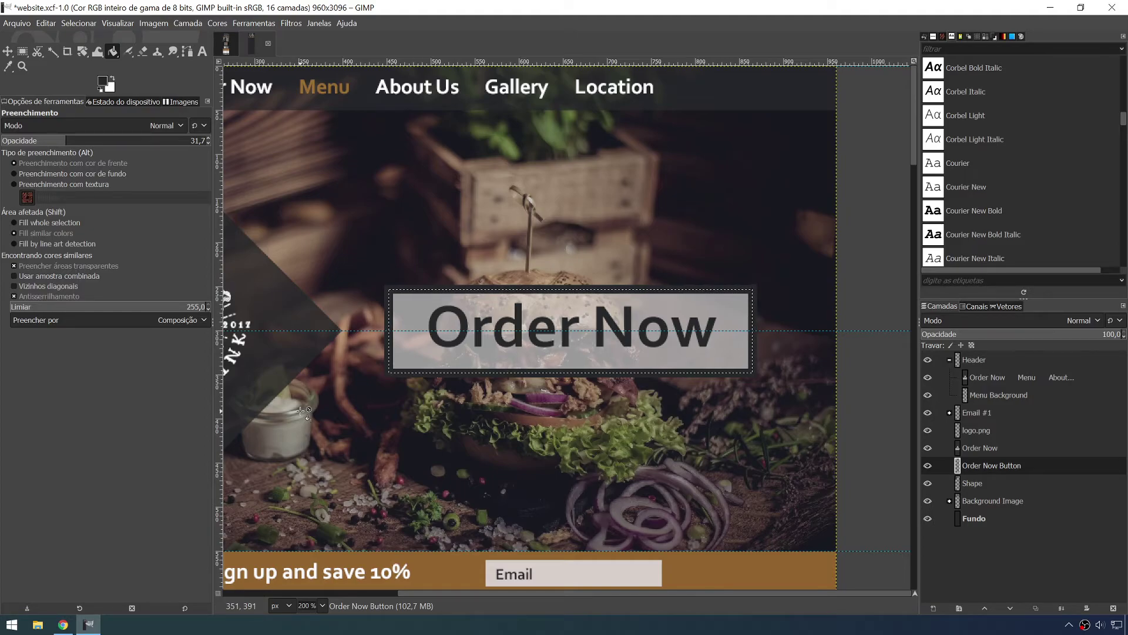
key("ctrl+z")
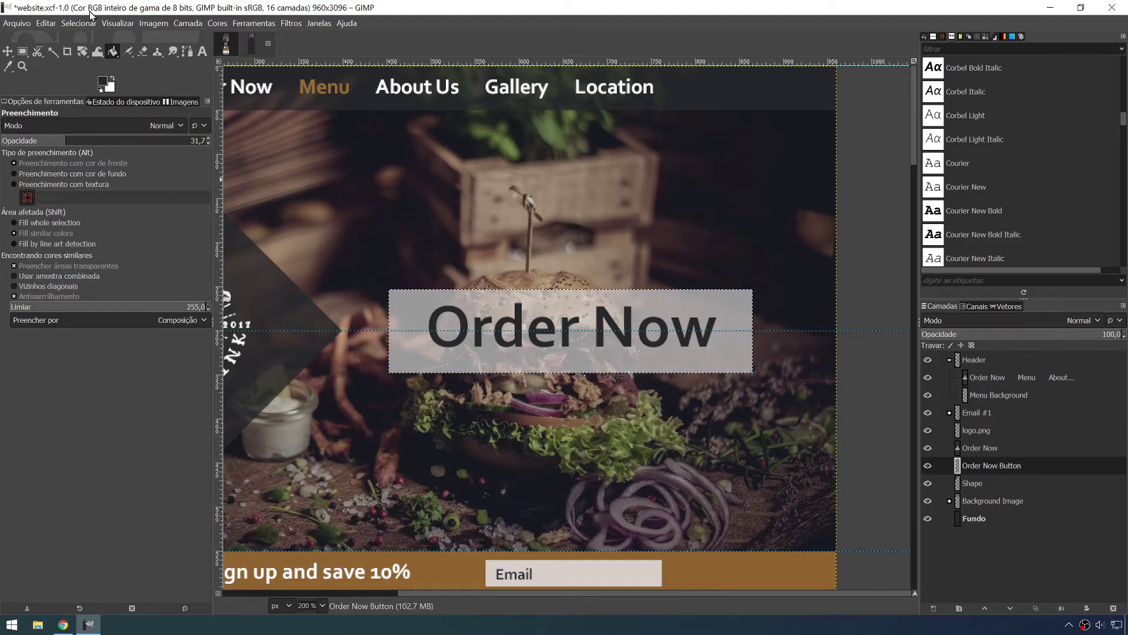
- Stroke the button selection with a 5 px solid line in the dark foreground colour and clear the selection
left_click(46, 23)
left_click(107, 314)
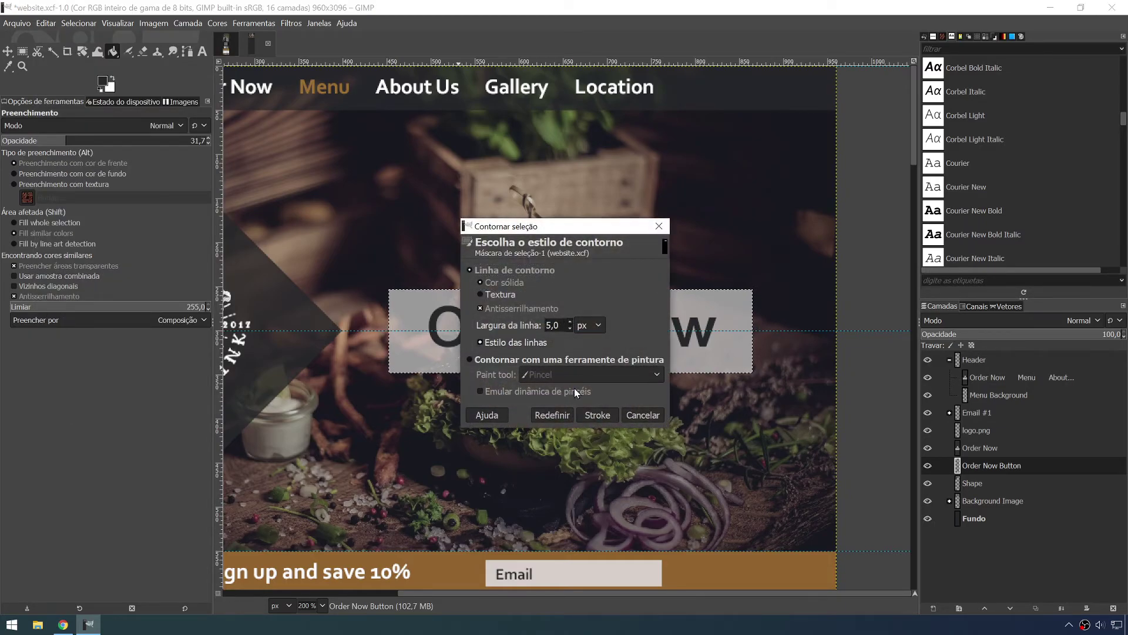
left_click(592, 415)
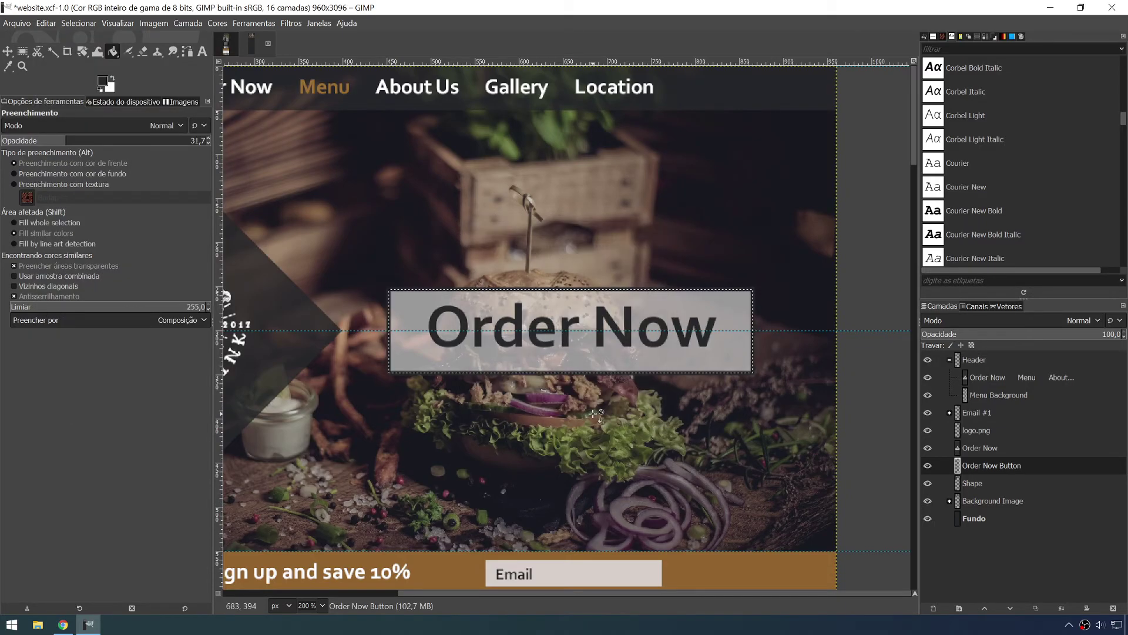
key("ctrl+shift+a")
key("1")
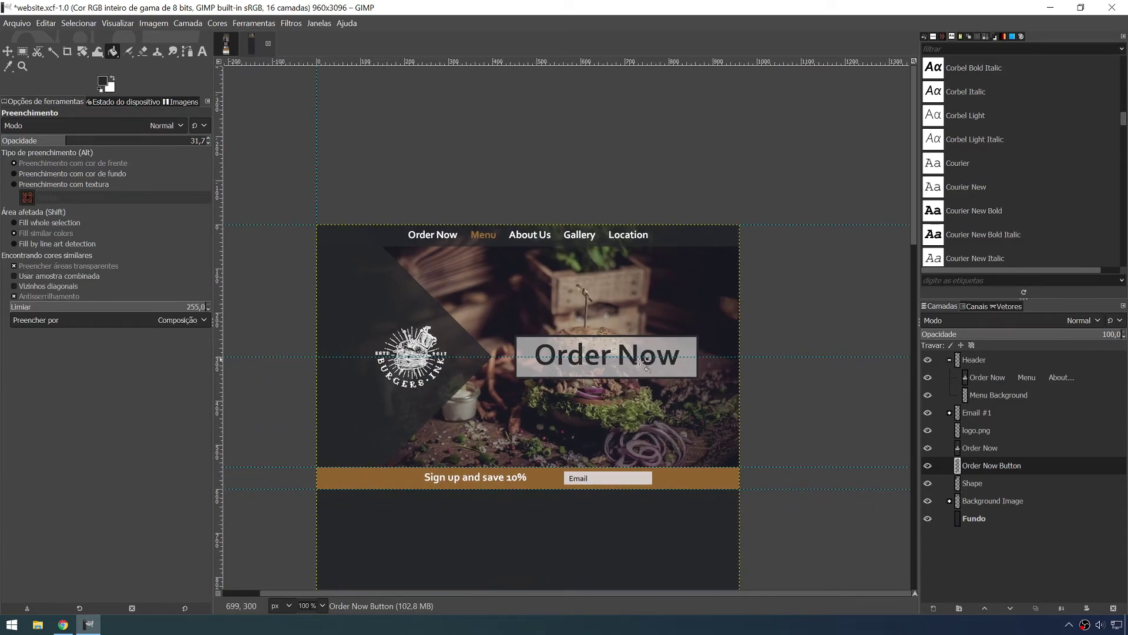
- Nudge the Order Now Button layer slightly so the rectangle sits centred behind the Order Now text
left_click(989, 464)
key("2")
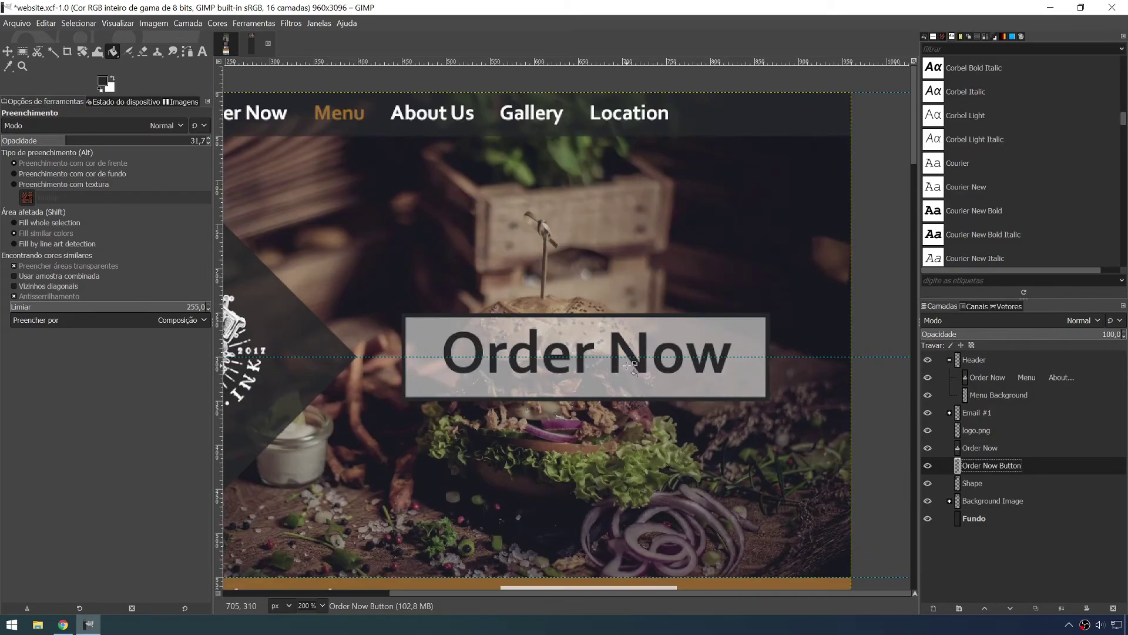
key("m")
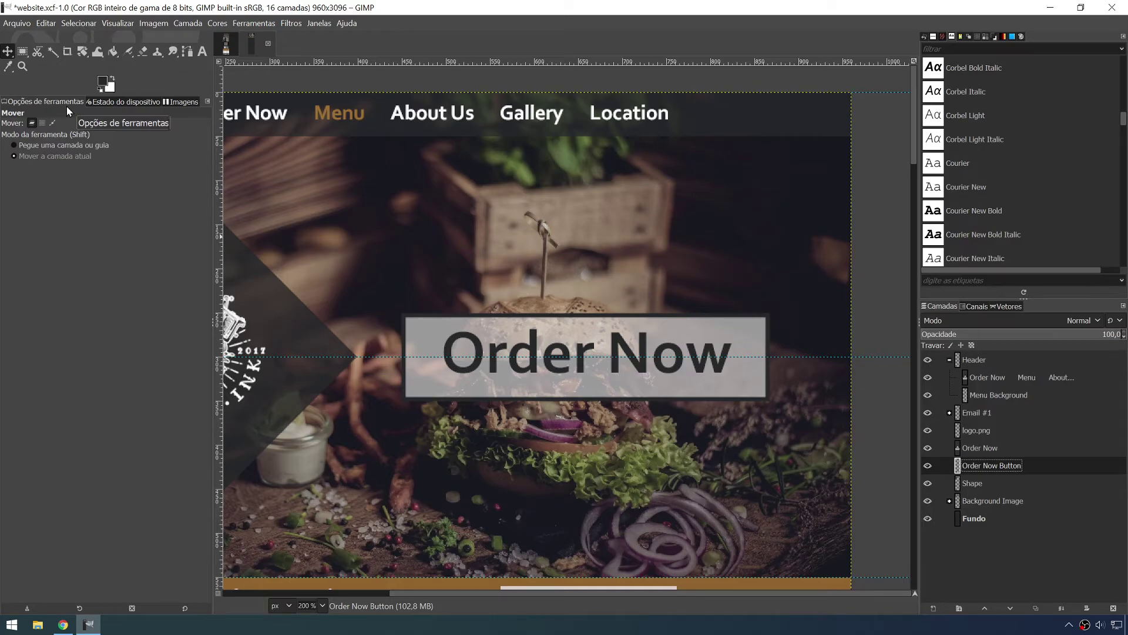
left_click_drag(428, 386, 429, 380)
key("minus")
key("minus")
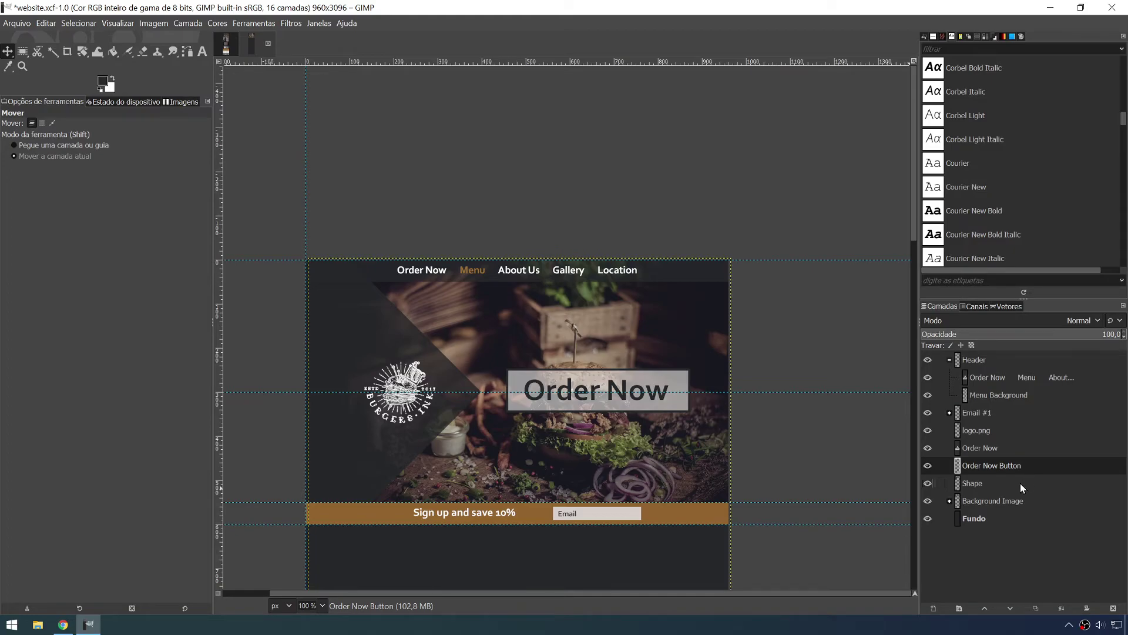
- Create a layer group named "Order Now Button #1" and put the Order Now text and Order Now Button layers in it
left_click(960, 608)
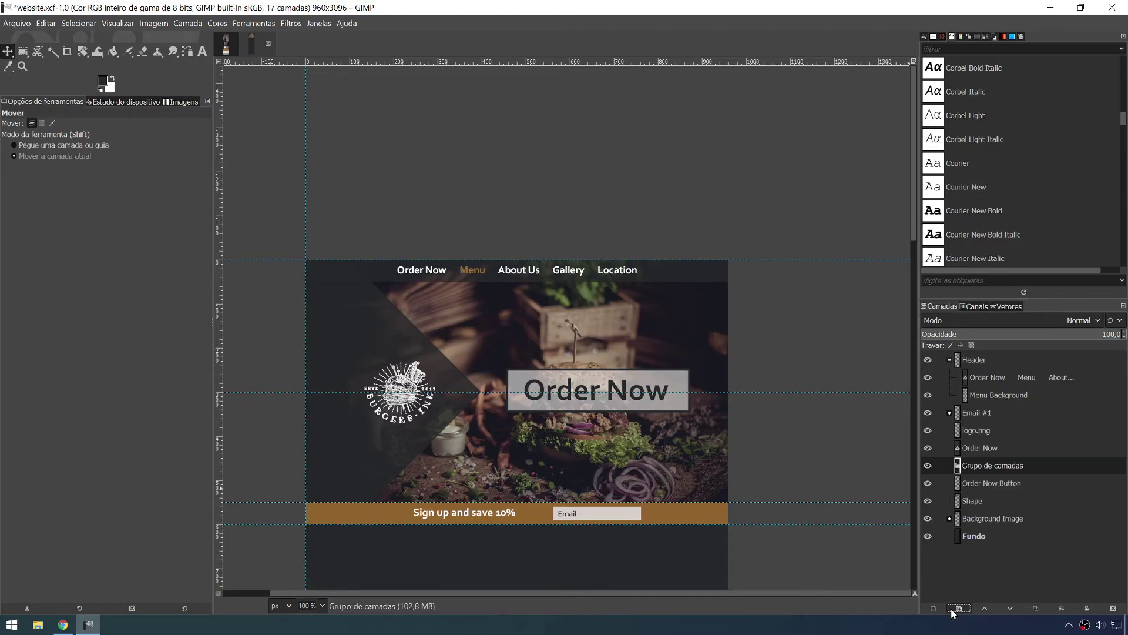
double_click(994, 465)
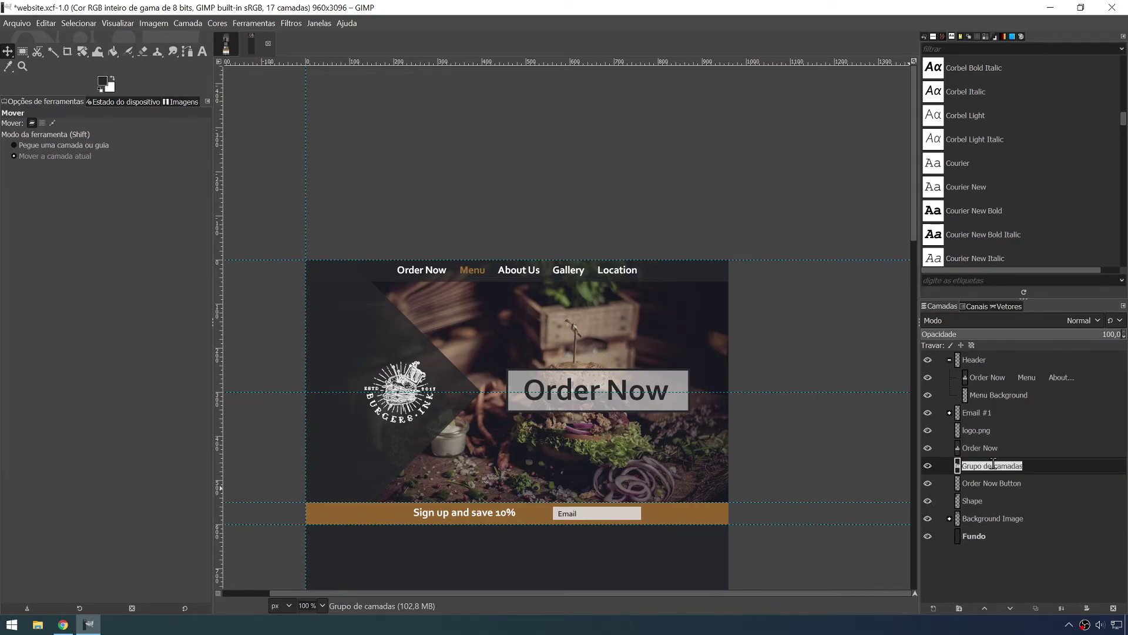
type("Order Now Button #1")
key("Return")
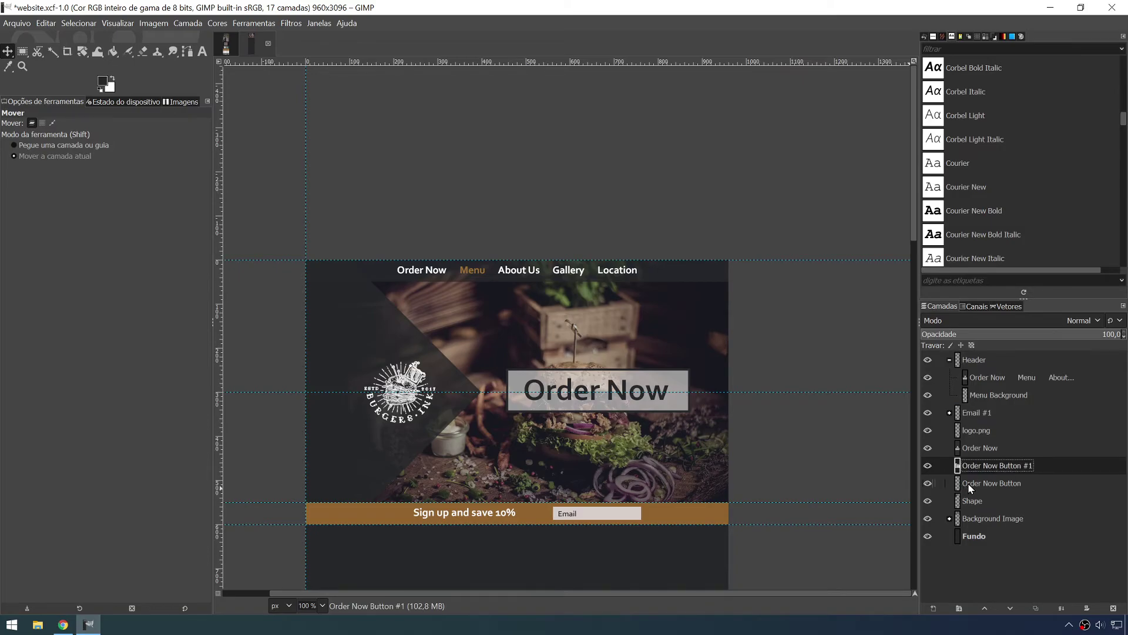
left_click_drag(979, 448, 992, 501)
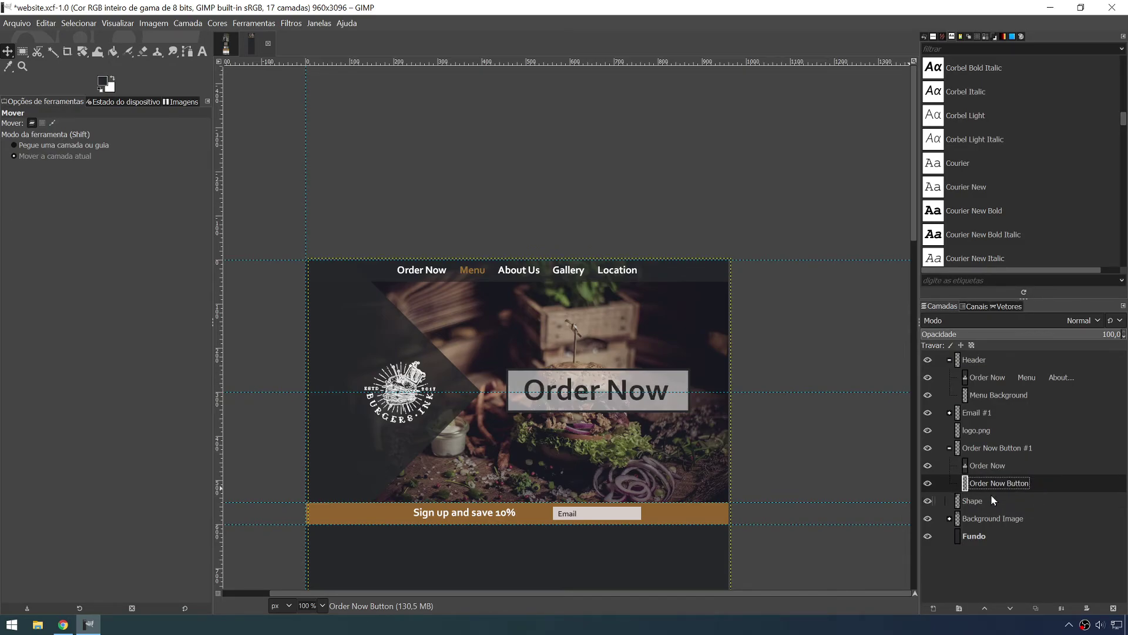
- Review the layer stack from Header down to Fundo and collapse the Header group
left_click(985, 361)
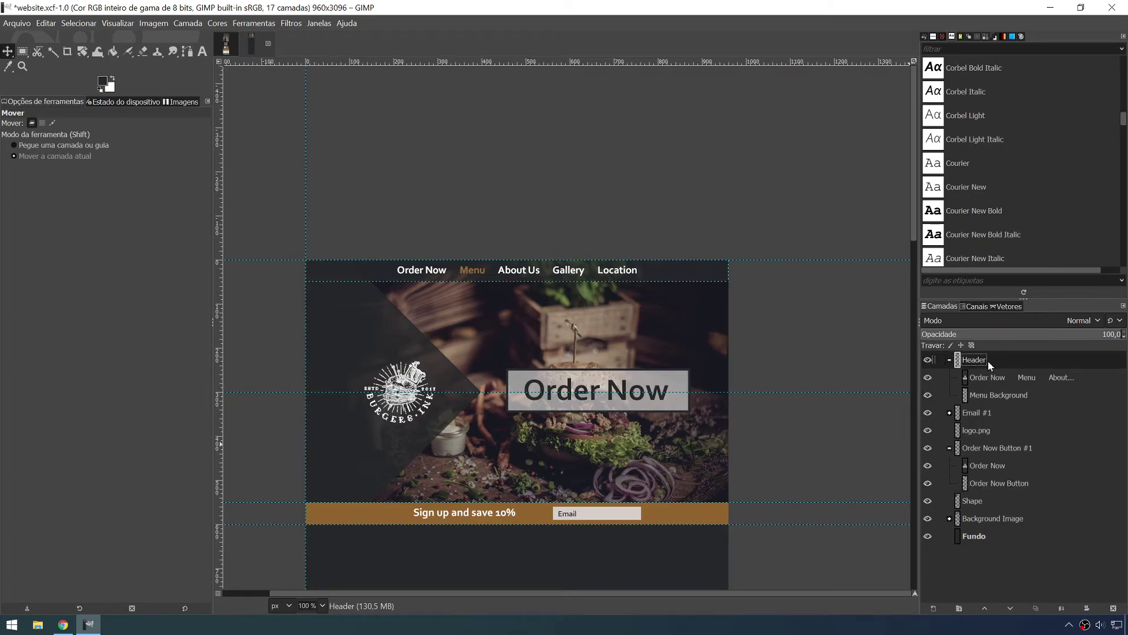
left_click(983, 377)
left_click(984, 395)
left_click(986, 412)
left_click(986, 431)
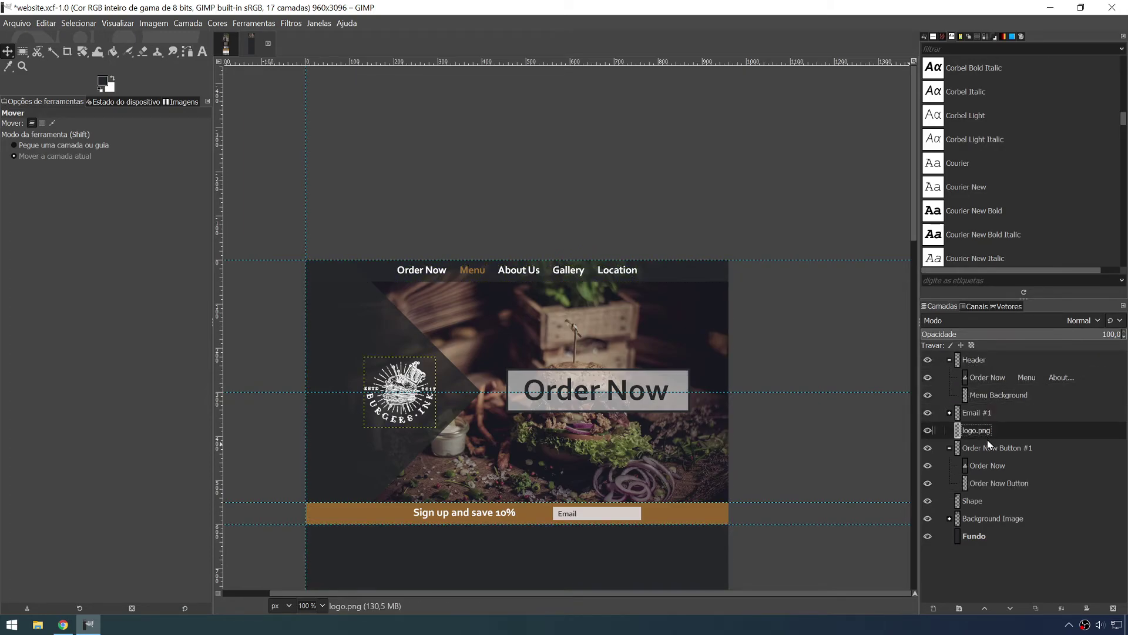
left_click(987, 447)
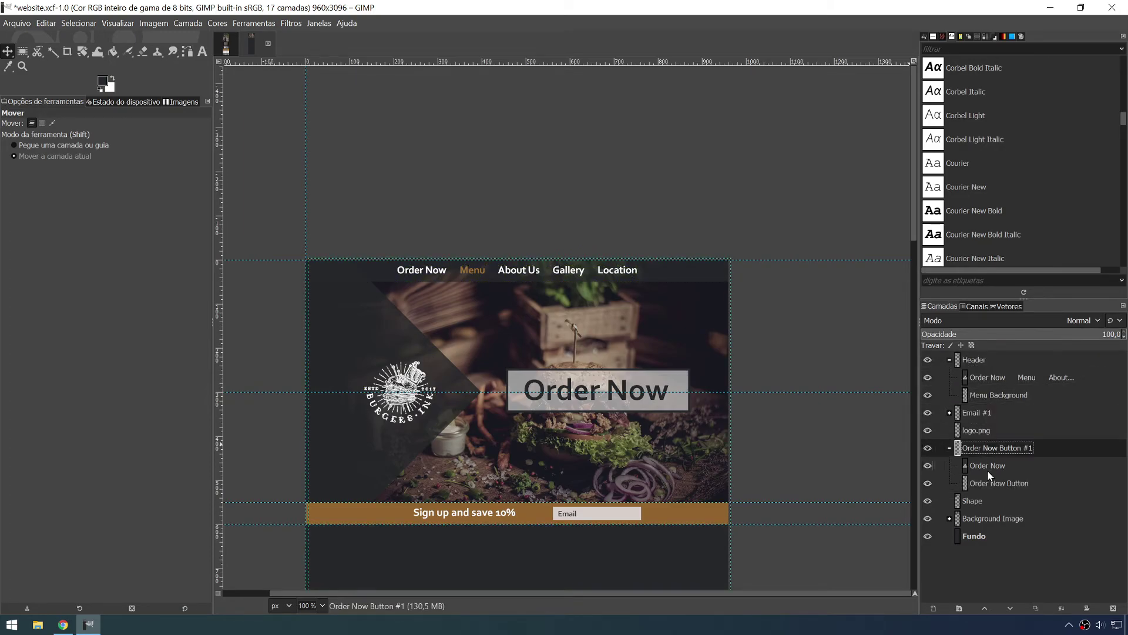
left_click(979, 539)
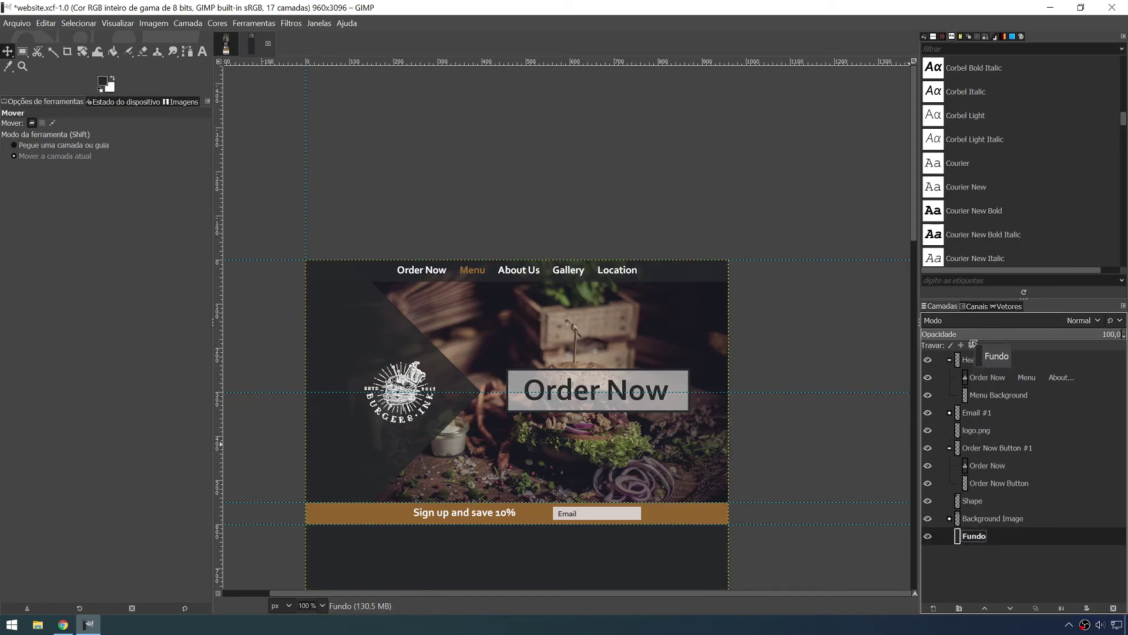
left_click_drag(974, 345, 993, 554)
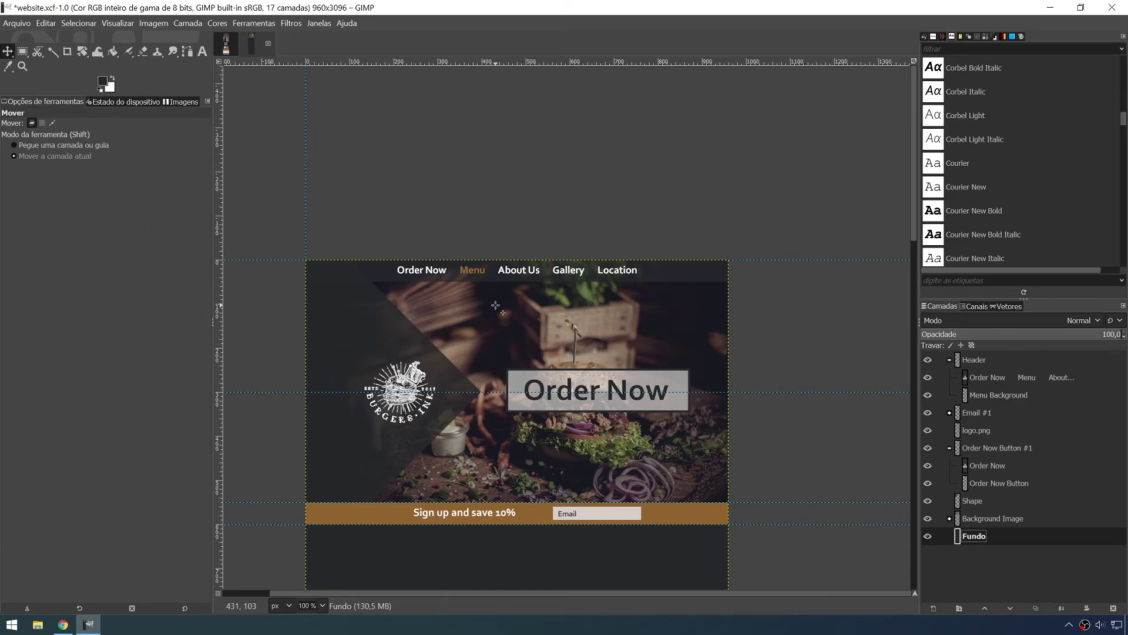
left_click(950, 359)
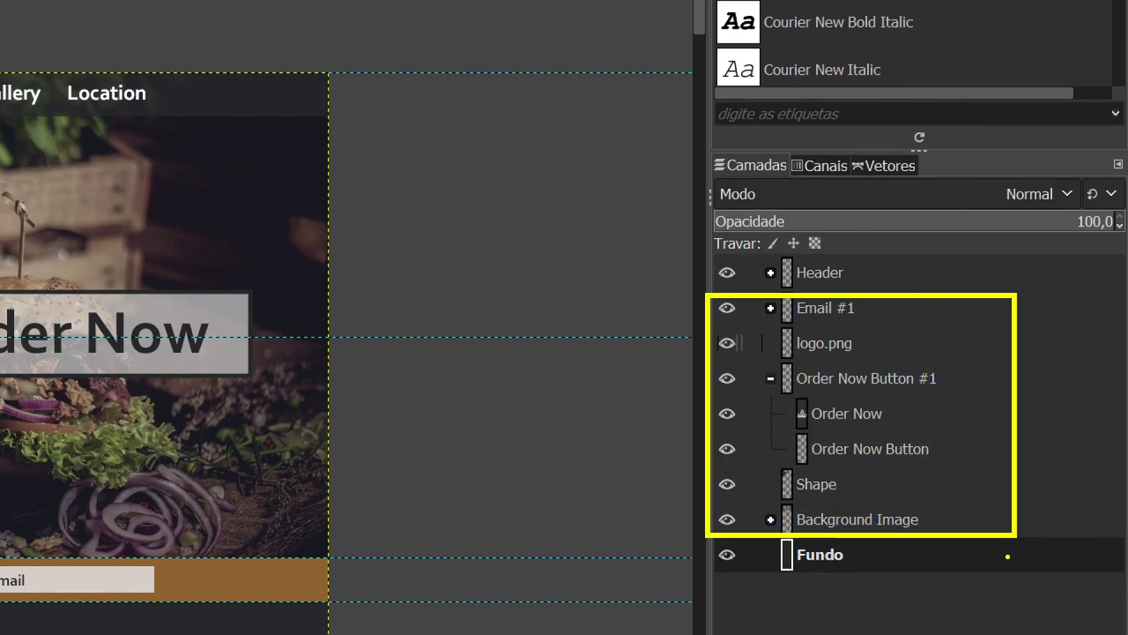
left_click_drag(528, 369, 525, 438)
mouse_move(515, 408)
left_mouse_down()
mouse_move(561, 404)
mouse_move(565, 430)
mouse_move(616, 432)
left_mouse_up()
mouse_move(634, 420)
left_mouse_down()
mouse_move(638, 430)
mouse_move(639, 410)
left_mouse_up()
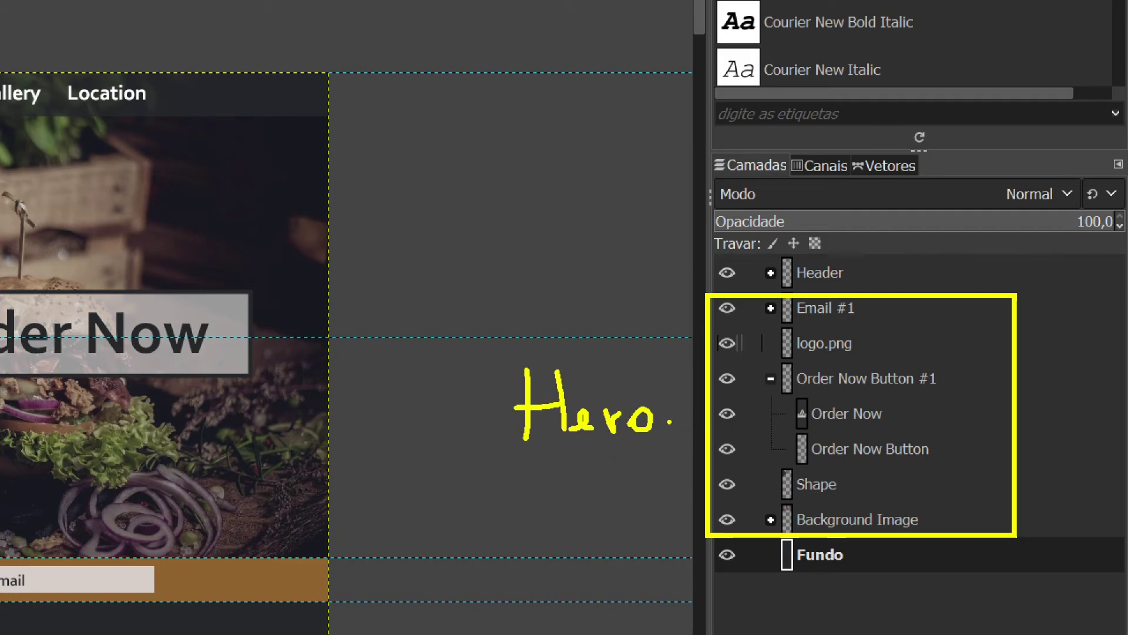
mouse_move(668, 415)
left_mouse_down()
mouse_move(705, 415)
mouse_move(691, 413)
left_mouse_up()
key("Escape")
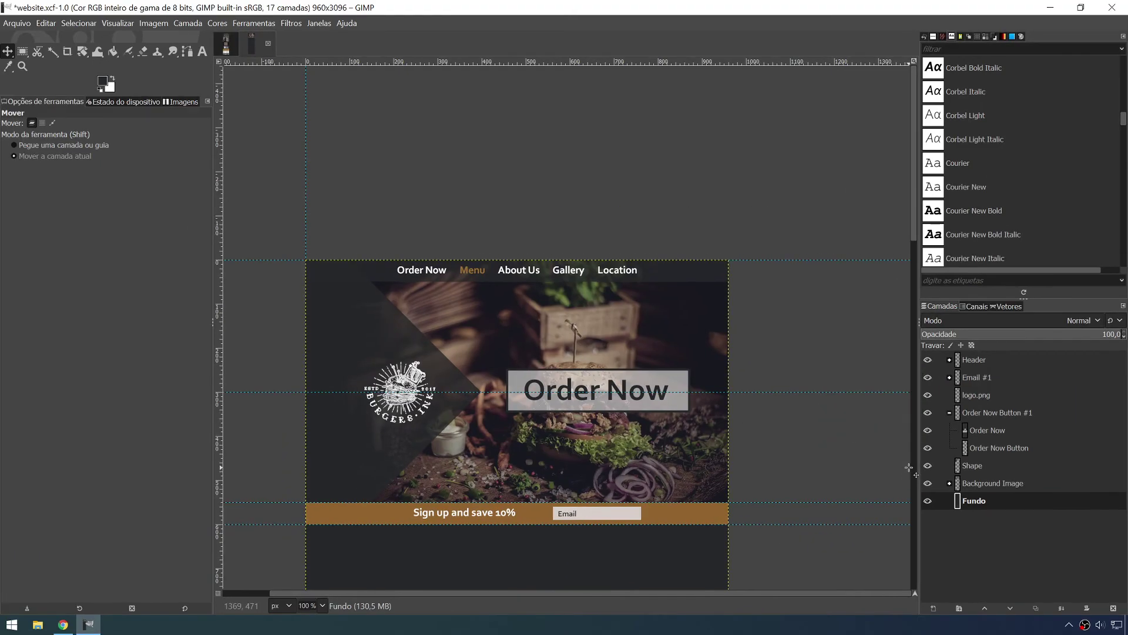
- Create a layer group named "Hero" and place it directly below the Header group
left_click(959, 608)
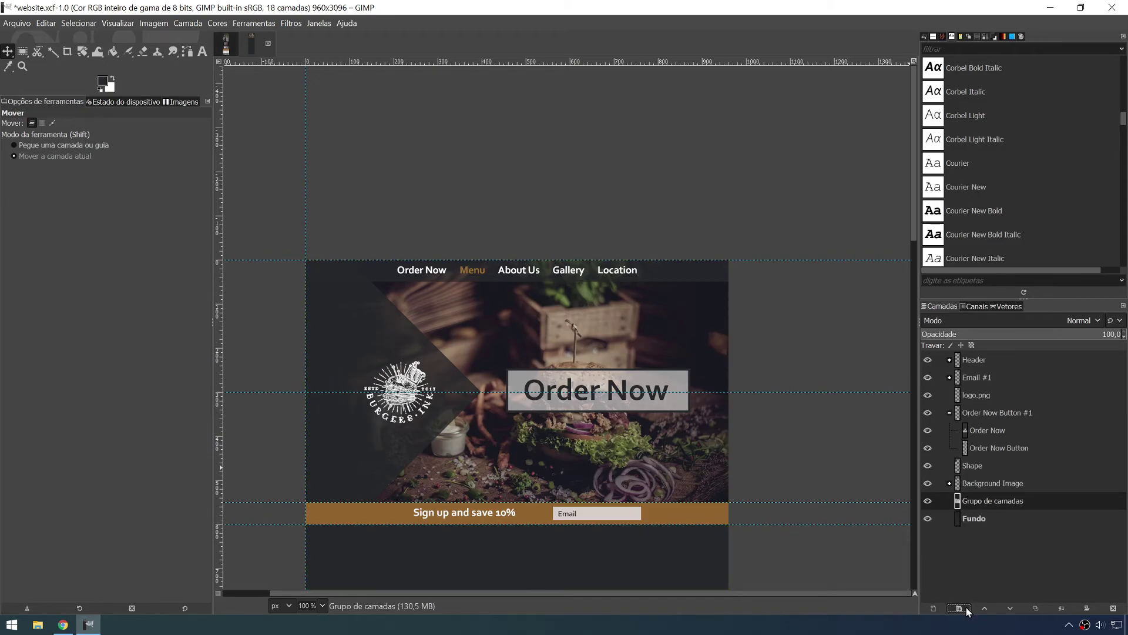
double_click(982, 499)
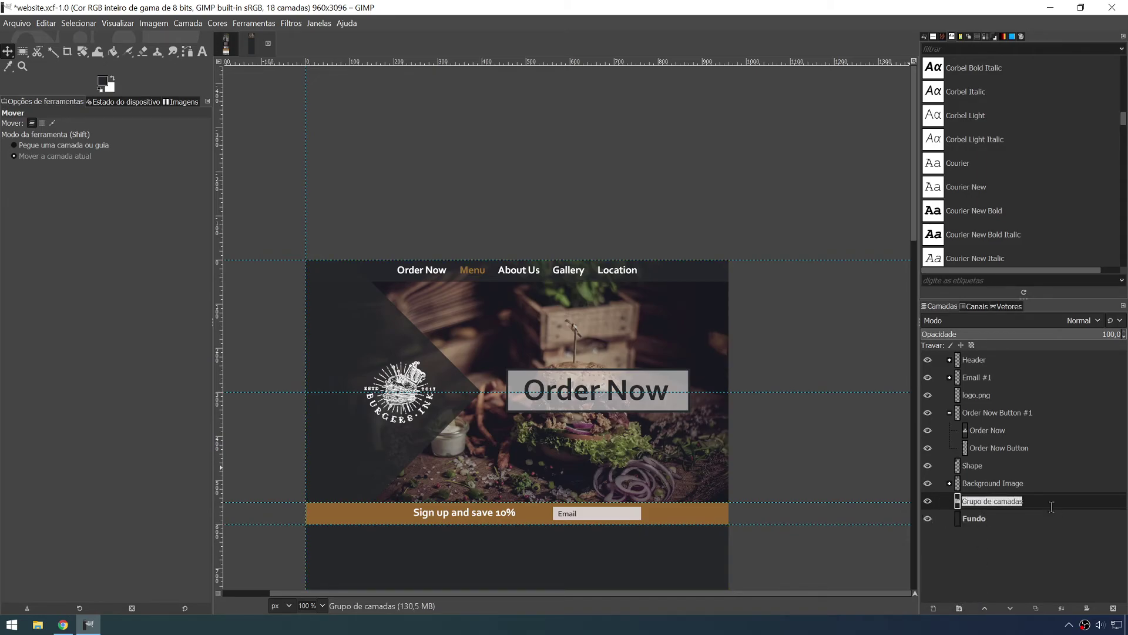
type("Hero")
key("Return")
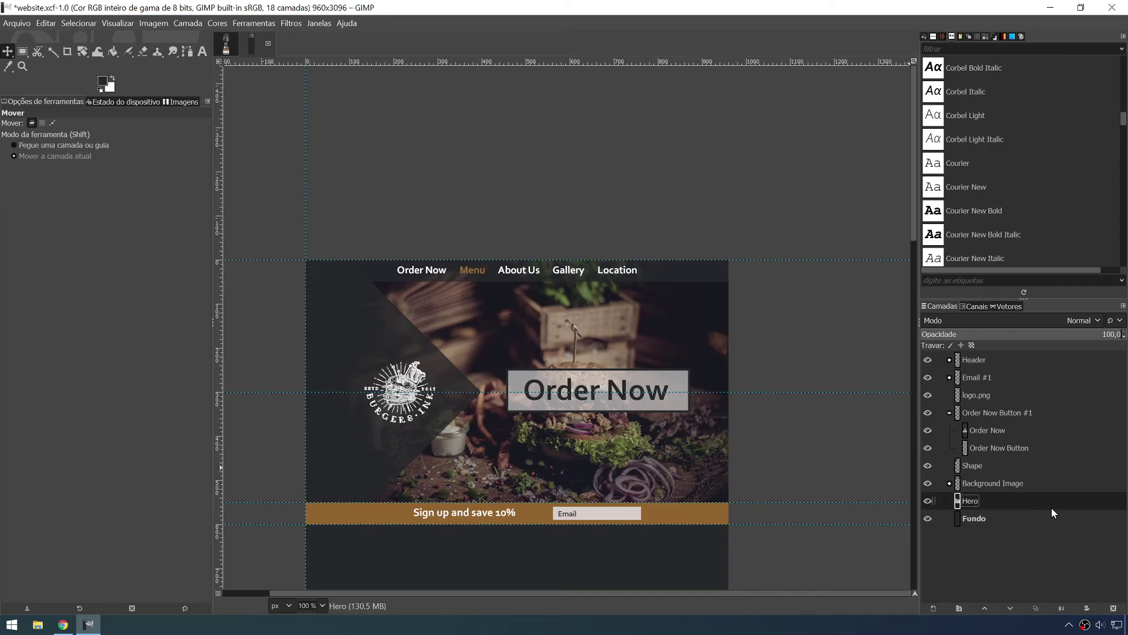
left_click_drag(989, 503, 992, 376)
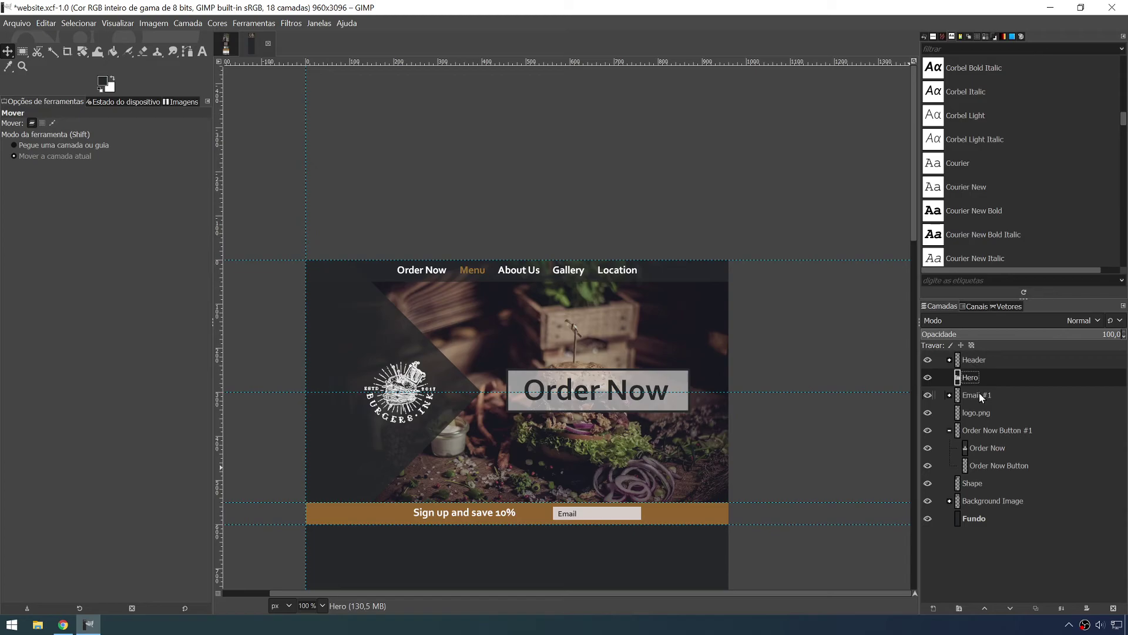
- Put Email #1, logo.png, Order Now Button #1, Shape and Background Image inside the Hero group in their existing order, and collapse it
left_click_drag(987, 397, 984, 419)
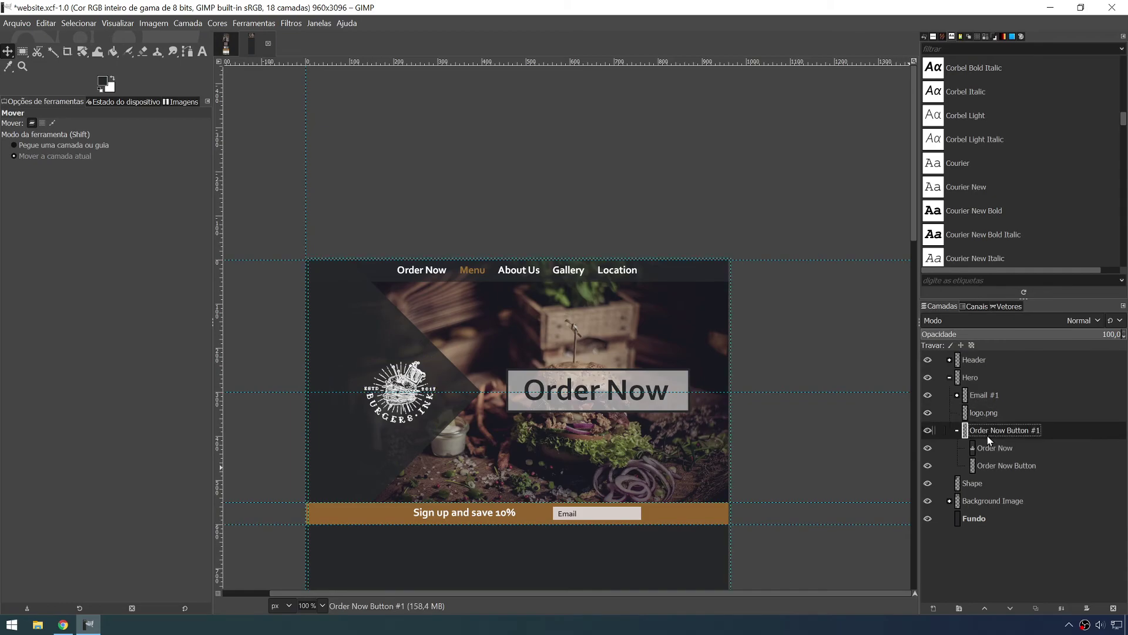
left_click_drag(979, 483, 983, 432)
left_click_drag(974, 494, 993, 500)
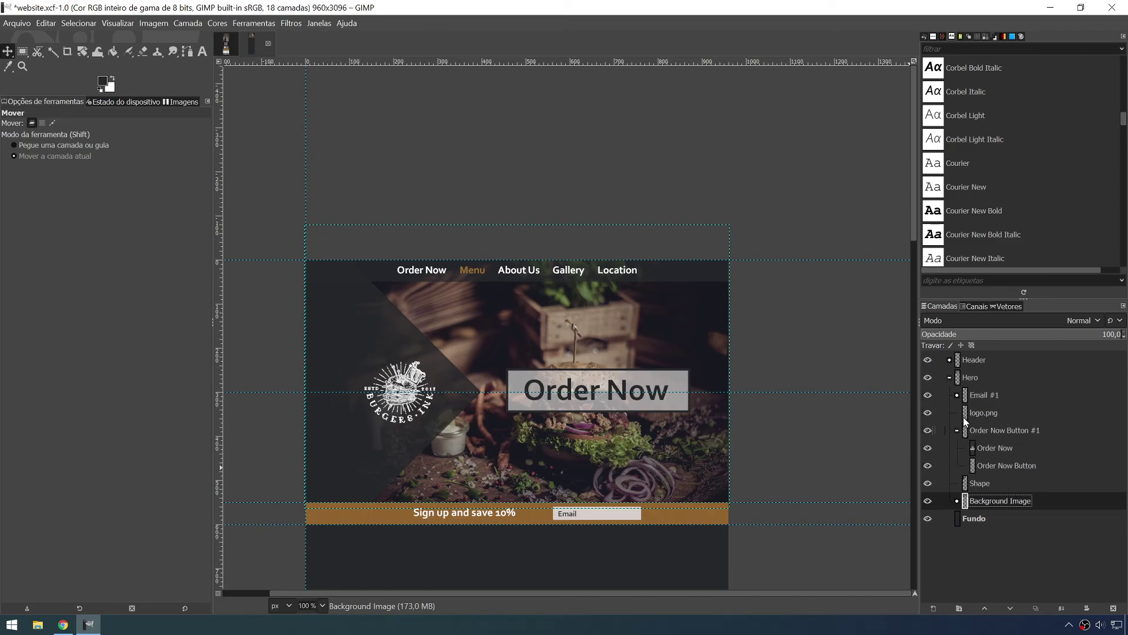
left_click(950, 377)
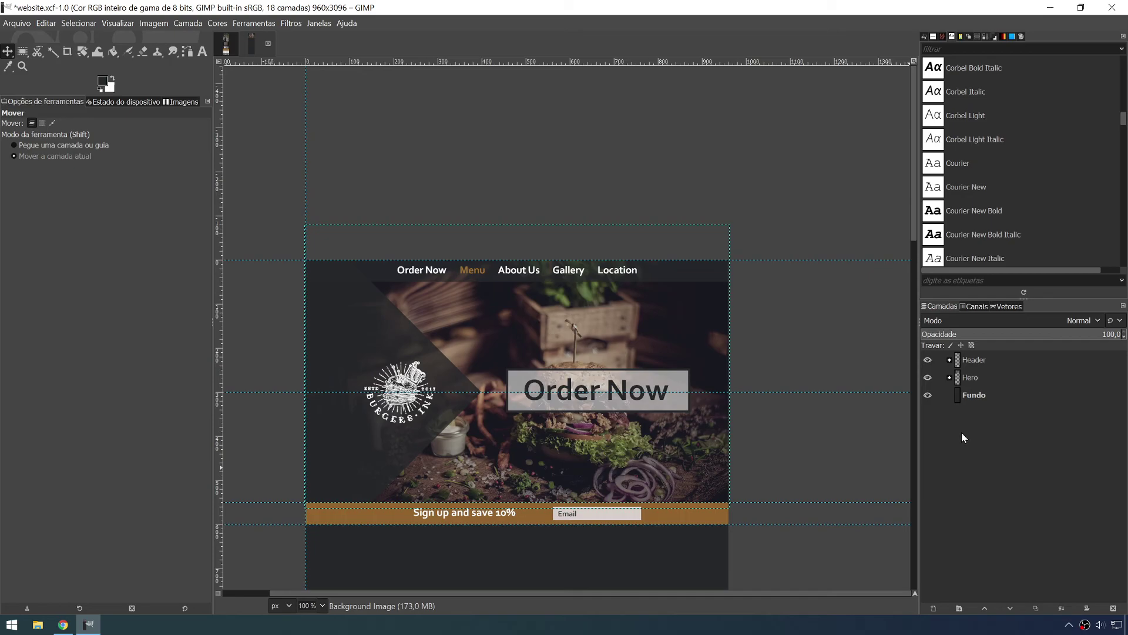
- Toggle the visibility of Hero, Header and Fundo to check what each contains, leave all visible and select Fundo
left_click(928, 378)
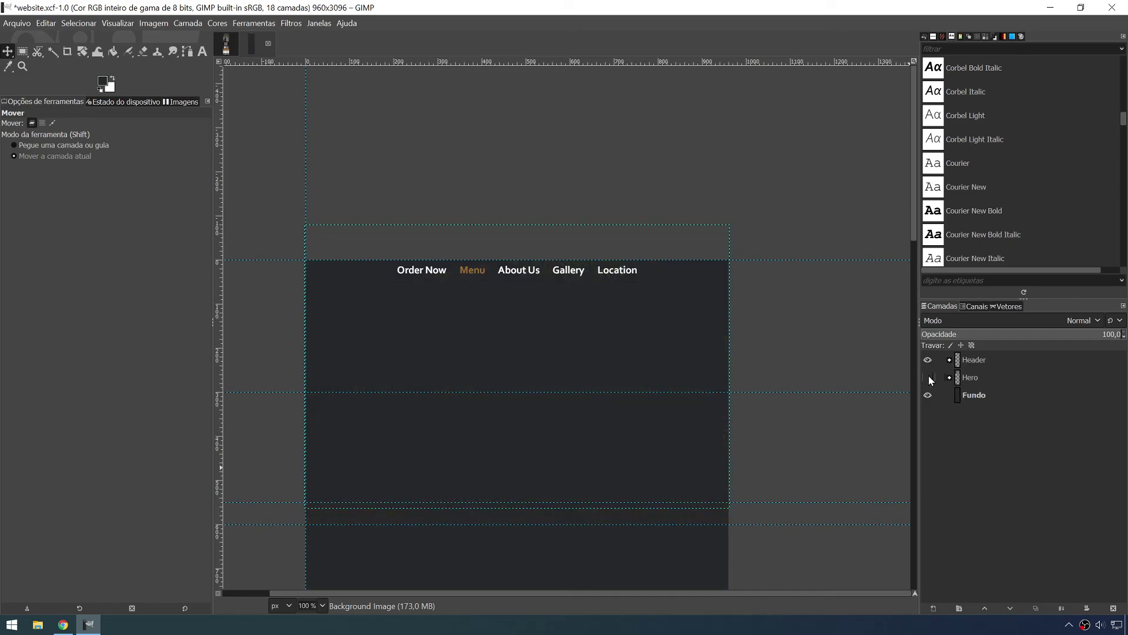
left_click(928, 377)
left_click(928, 377)
left_click(928, 378)
left_click(928, 377)
left_click(928, 377)
left_click(928, 359)
left_click(928, 377)
left_click(928, 359)
left_click(929, 360)
left_click(928, 360)
left_click(928, 377)
left_click(928, 395)
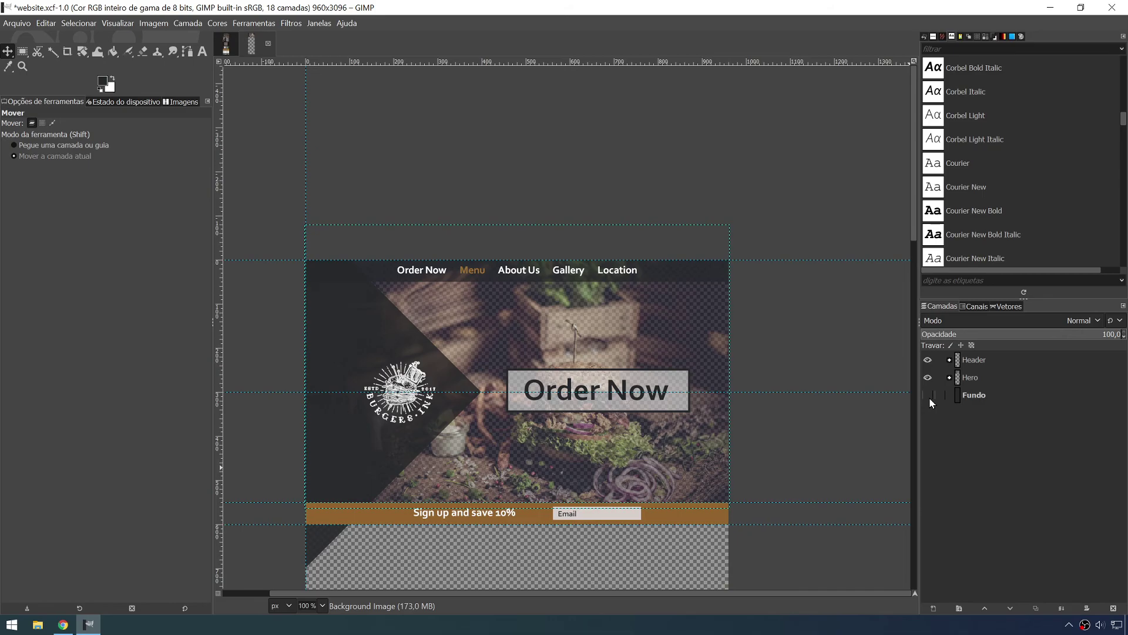
left_click(929, 397)
left_click(981, 400)
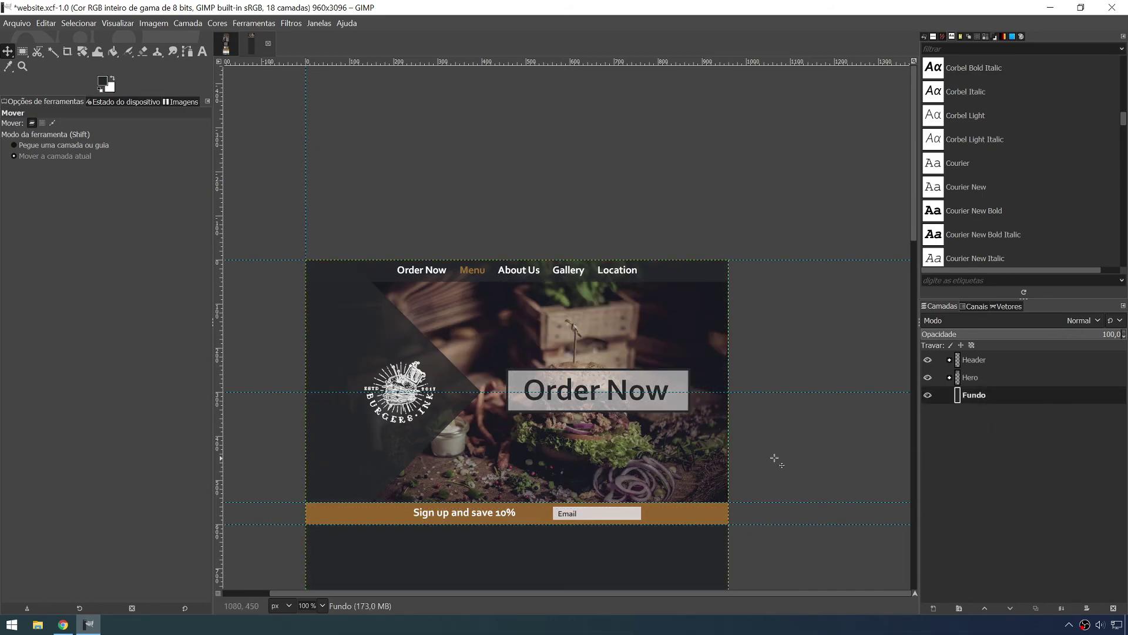
- Set the Move tool to pick a layer or guide and remove the horizontal guide through the hero's middle
scroll(687, 430, "down", 1)
scroll(687, 431, "down", 1)
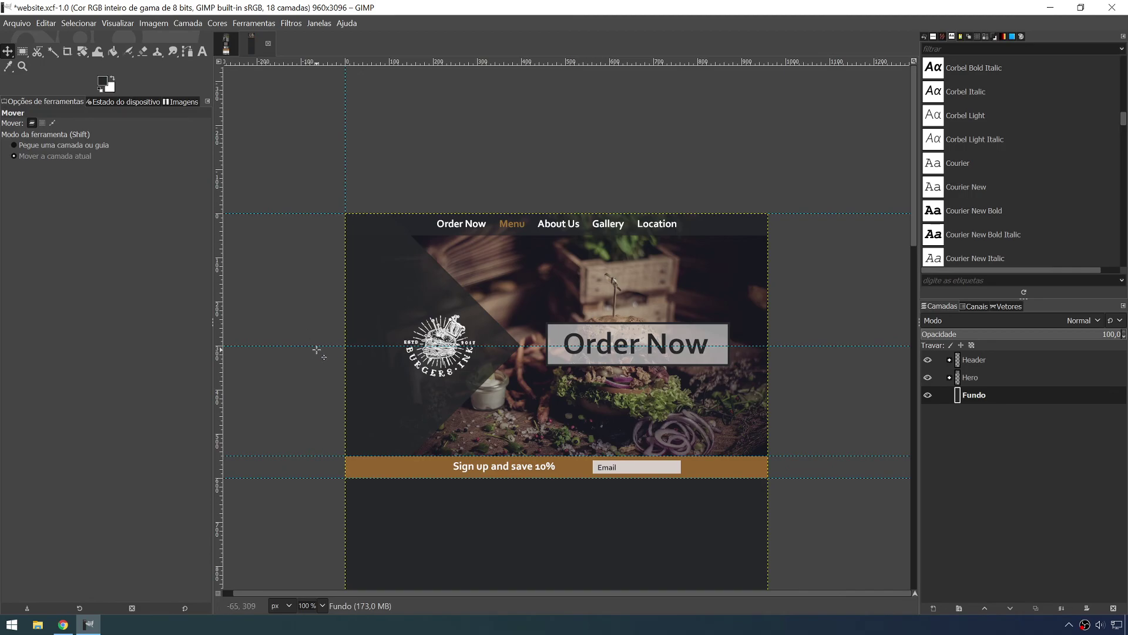
left_click(104, 148)
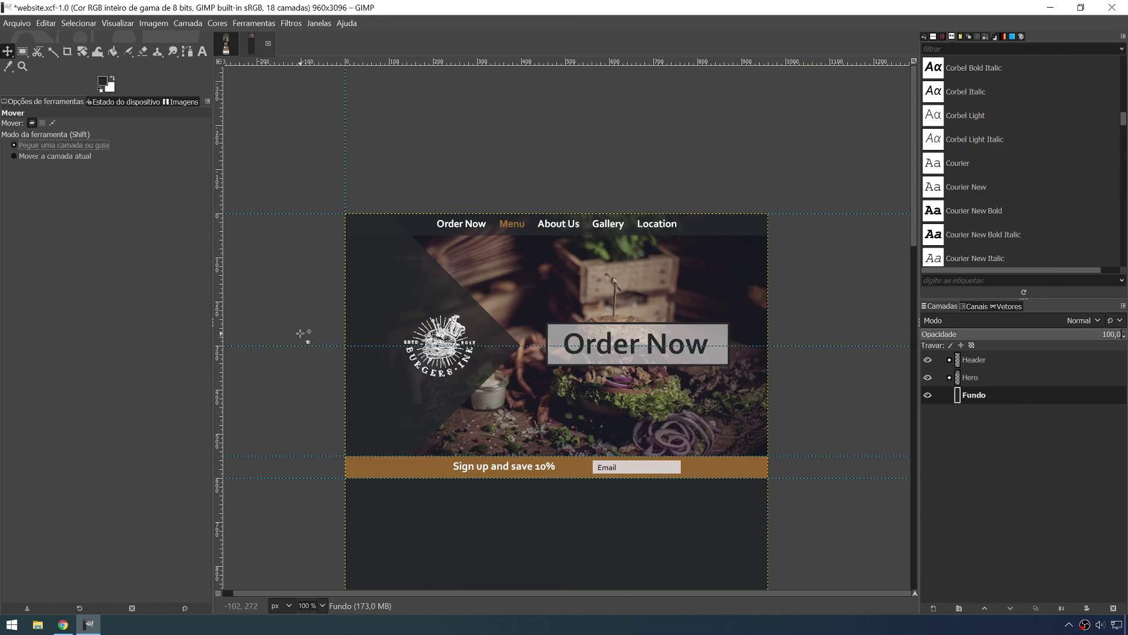
left_click_drag(321, 344, 352, 61)
- Try vertical guides at the page's horizontal centre and right edge, and remove both
left_click_drag(216, 236, 558, 253)
left_click_drag(223, 221, 767, 213)
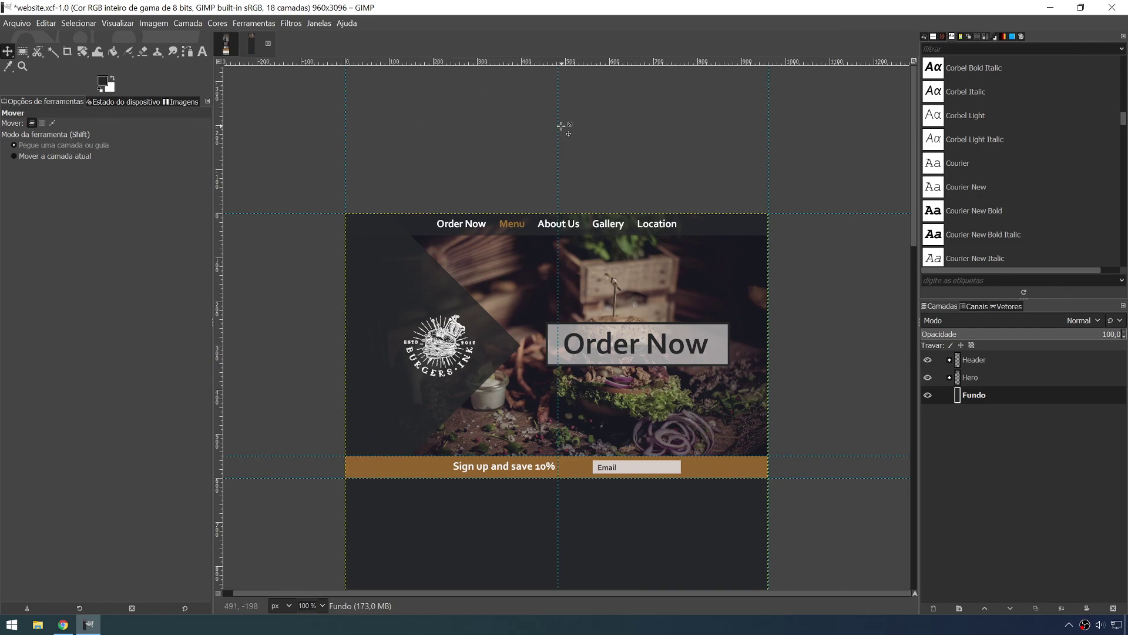
mouse_move(559, 125)
left_mouse_down()
mouse_move(574, 125)
mouse_move(554, 126)
left_mouse_up()
left_click_drag(768, 171, 222, 191)
left_click_drag(553, 141, 222, 144)
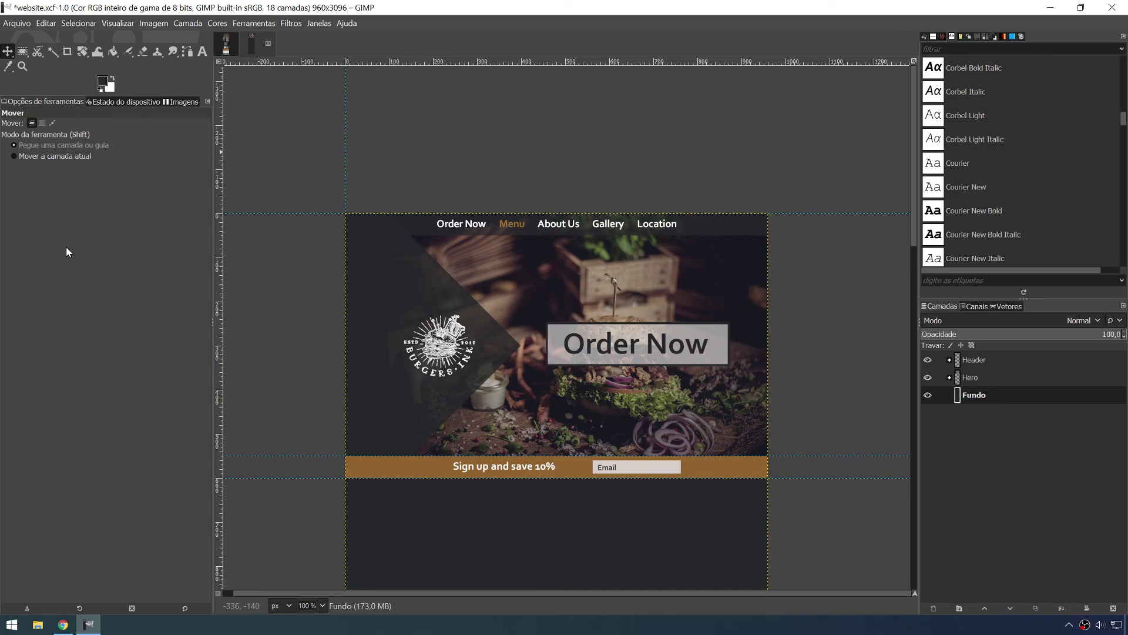
scroll(575, 329, "down", 1)
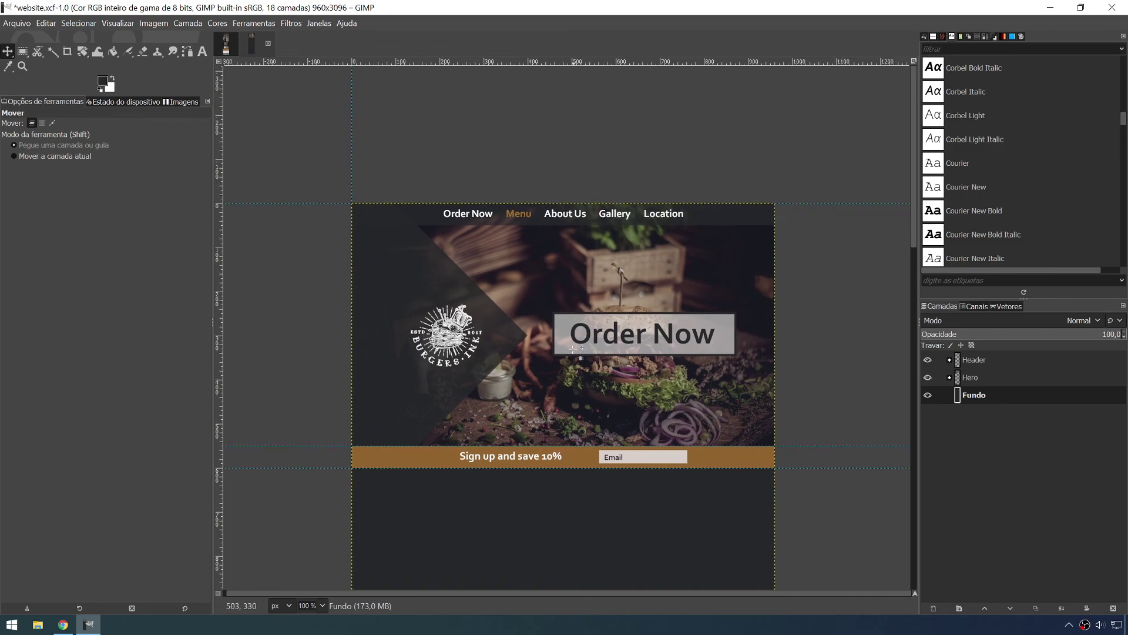